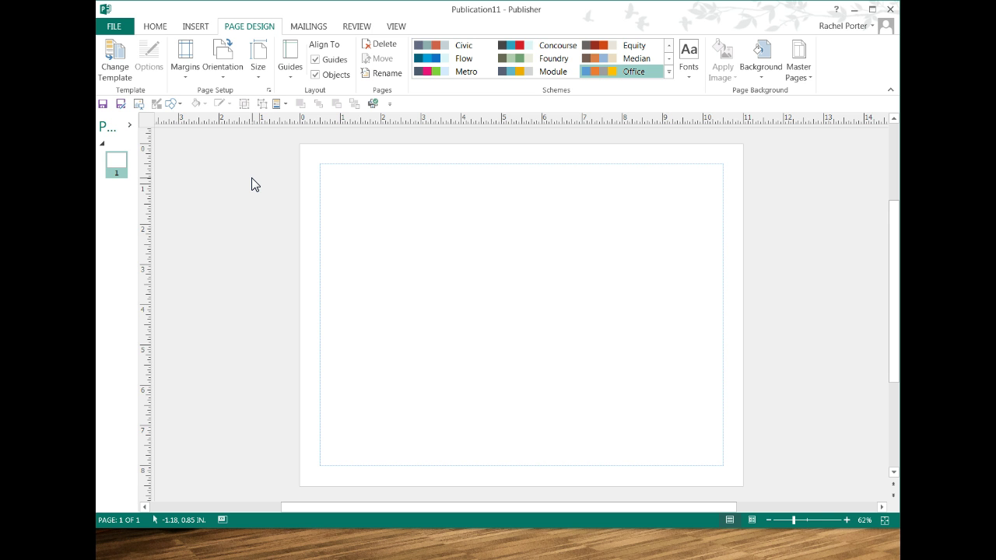
- Show the Quick Access Toolbar above the ribbon and return it below the ribbon
{"action": "left_click", "coordinate": [390, 104]}
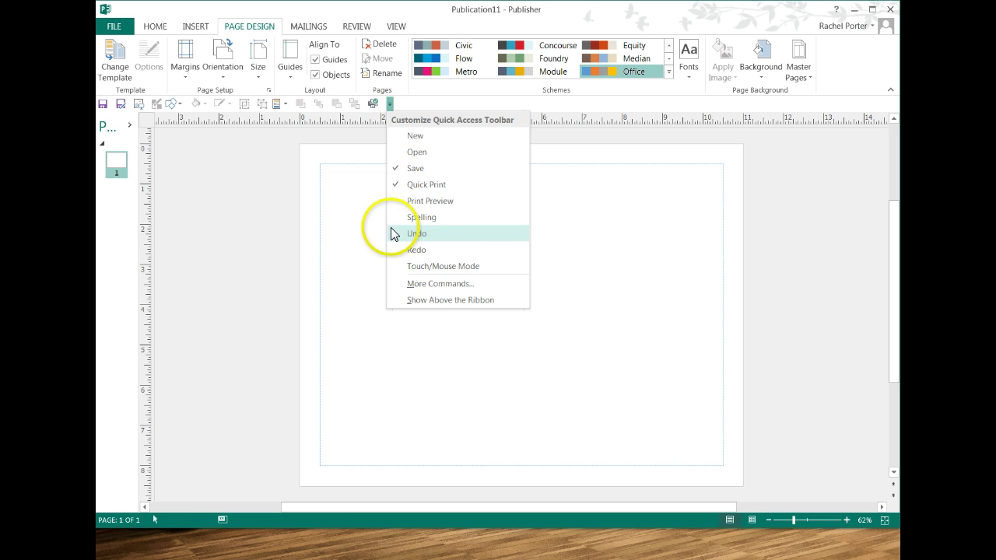
{"action": "left_click", "coordinate": [404, 300]}
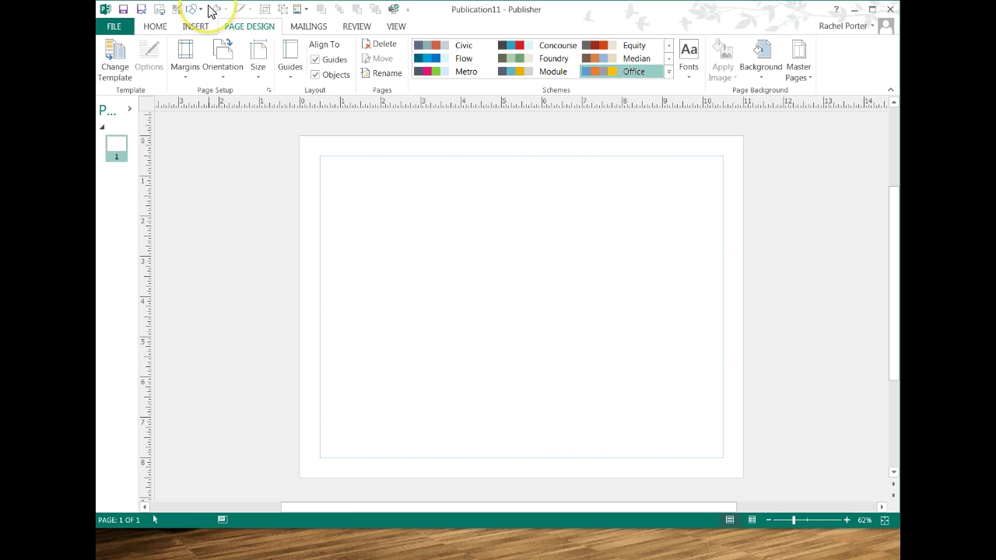
{"action": "left_click", "coordinate": [407, 9]}
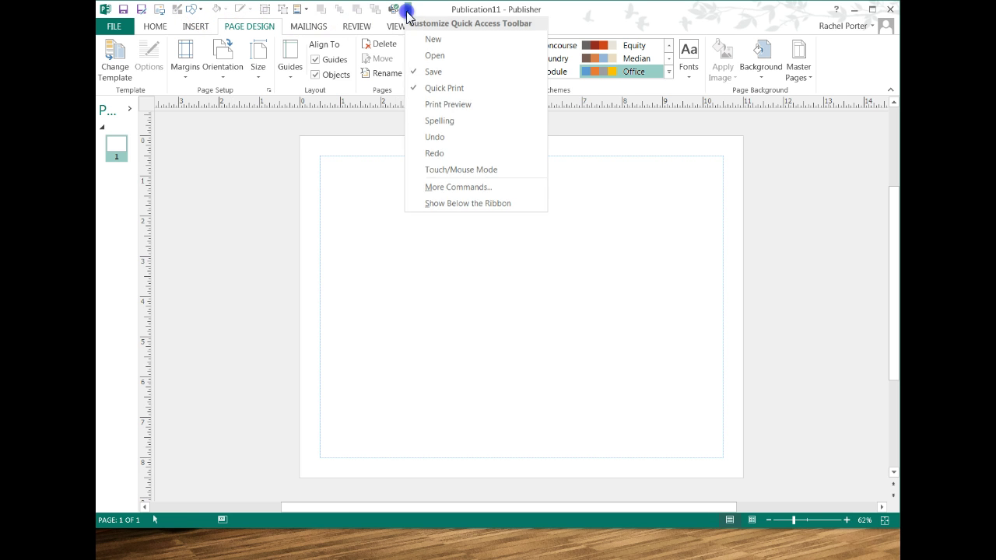
{"action": "left_click", "coordinate": [434, 205]}
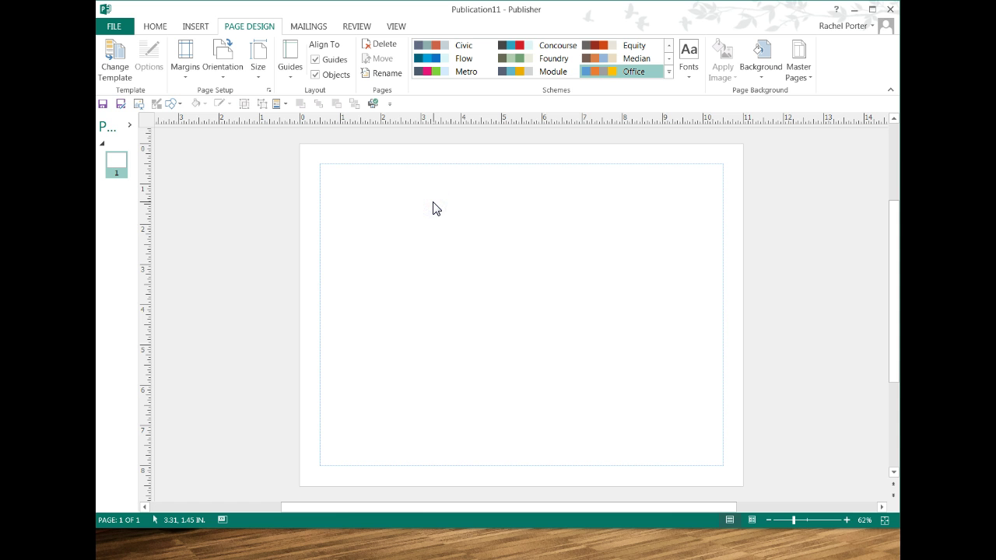
{"action": "left_click", "coordinate": [111, 27]}
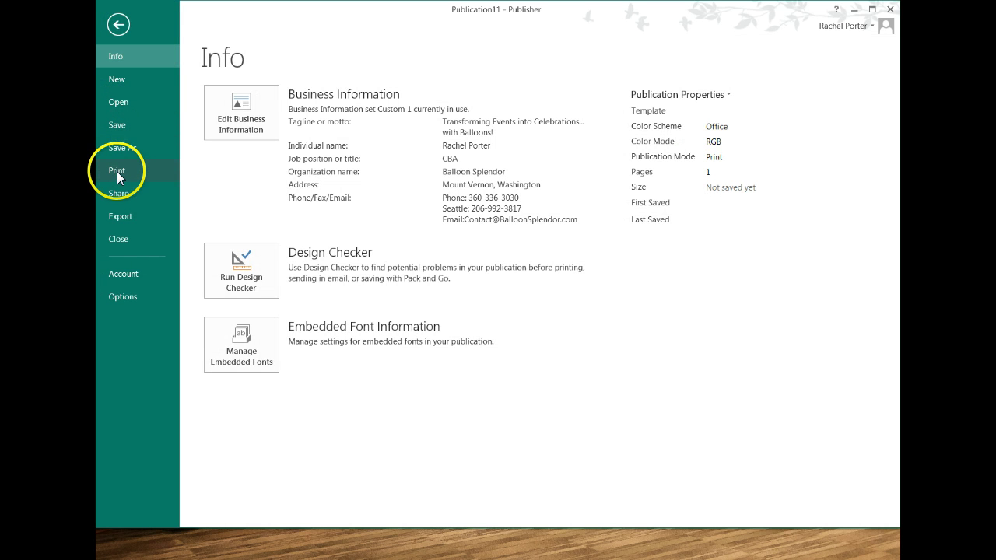
{"action": "left_click", "coordinate": [116, 25]}
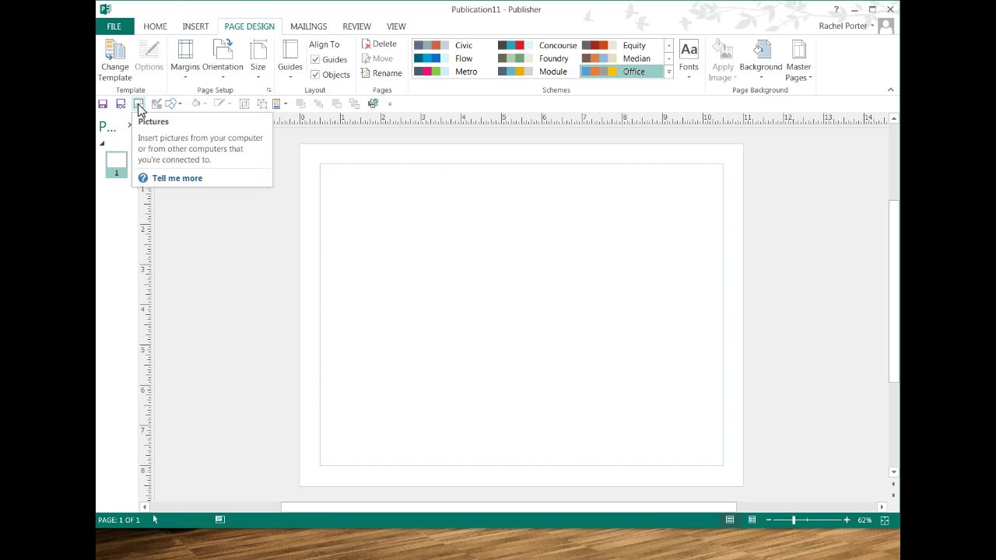
- Insert the balloon arch picture from the 8x10 images folder onto the page
{"action": "left_click", "coordinate": [194, 28]}
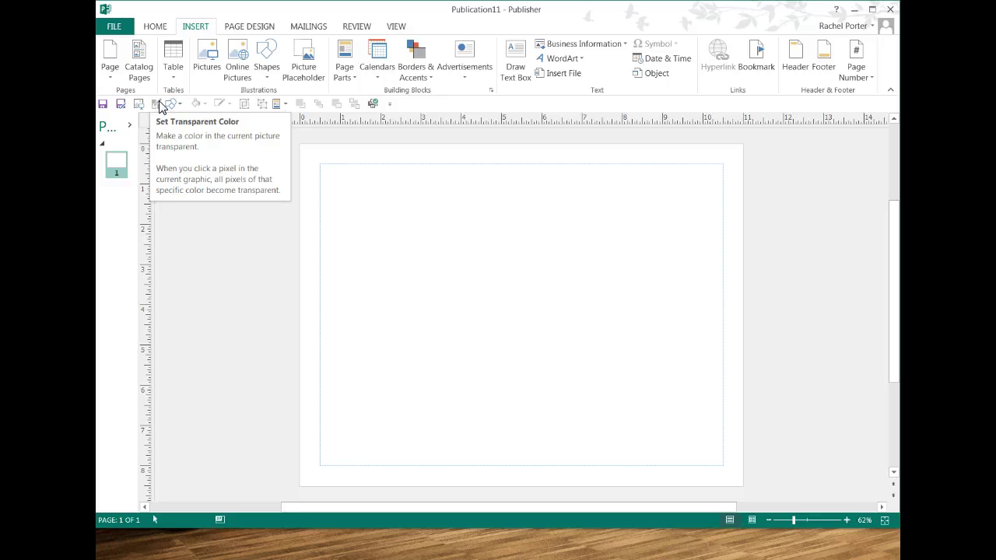
{"action": "left_click", "coordinate": [204, 56]}
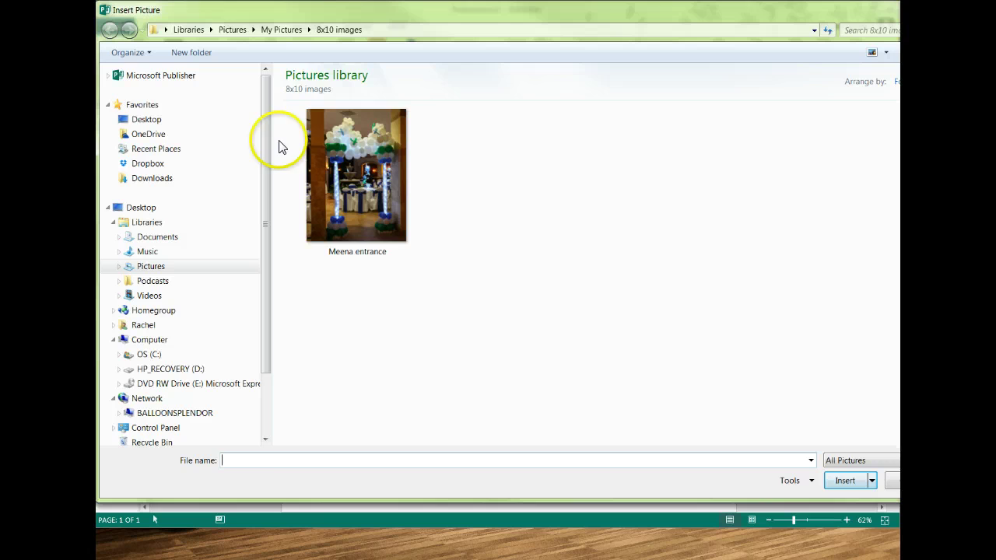
{"action": "double_click", "coordinate": [357, 185]}
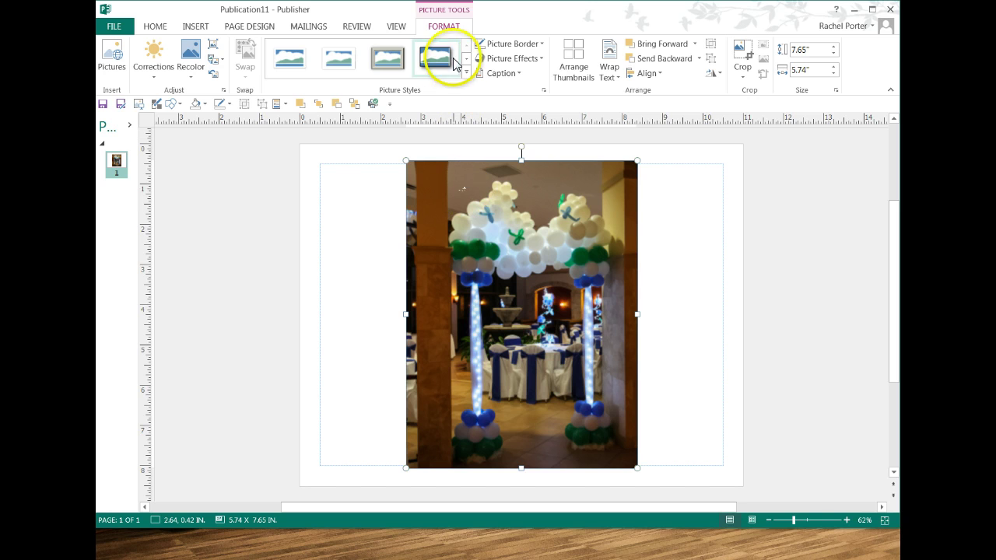
- Examine the balloon picture's line and fill settings and its crop, transparency and brightness settings, leaving them as they are
{"action": "left_click", "coordinate": [443, 26]}
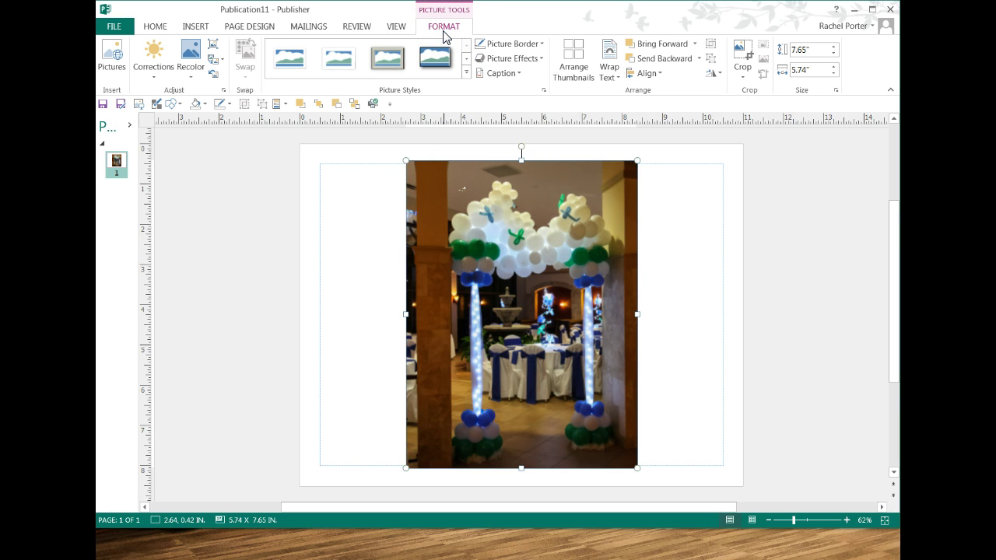
{"action": "left_click", "coordinate": [543, 90]}
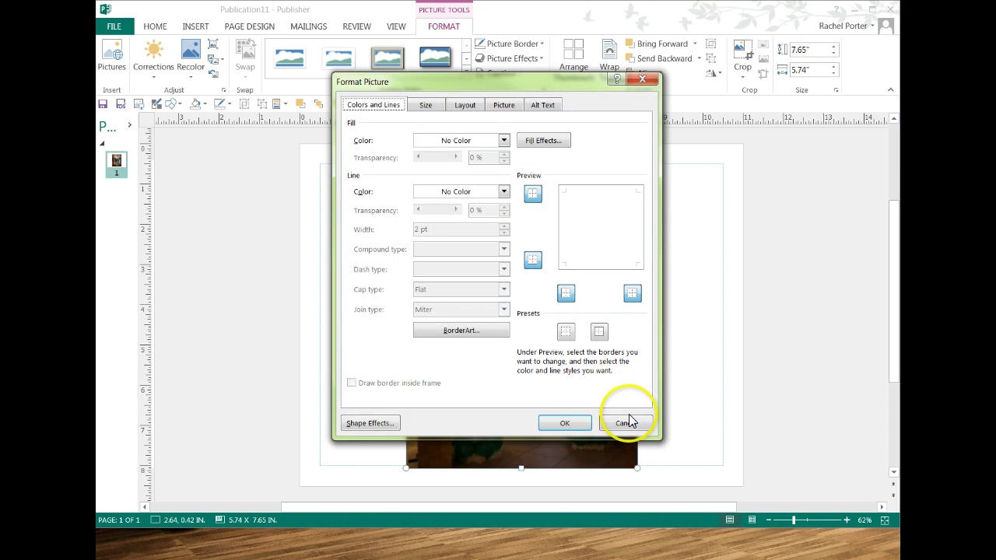
{"action": "left_click", "coordinate": [627, 423]}
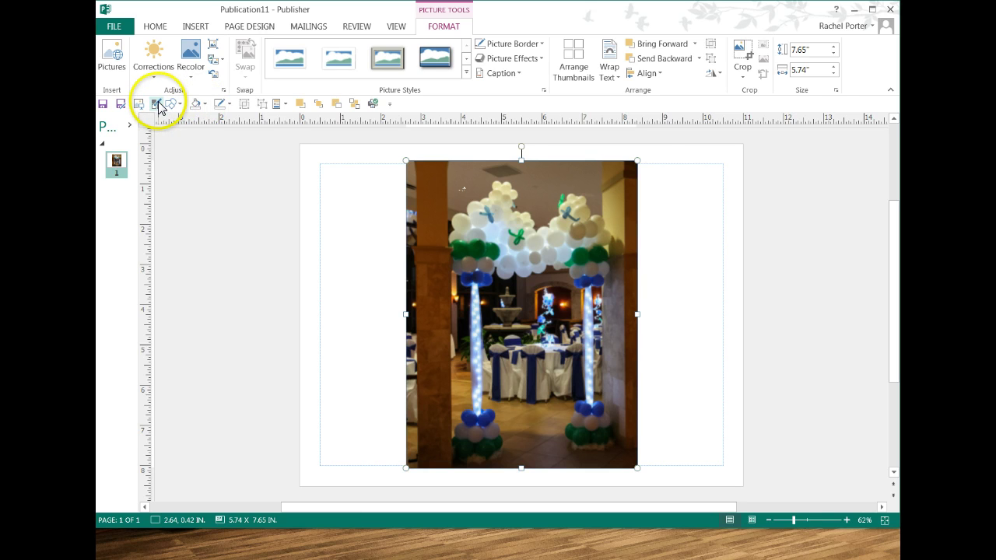
{"action": "left_click", "coordinate": [222, 90]}
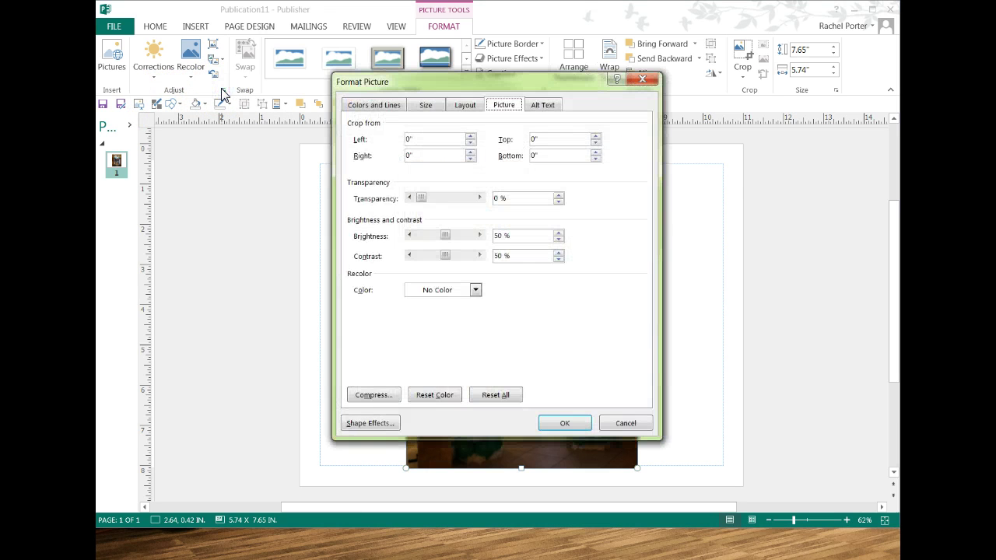
{"action": "left_click", "coordinate": [624, 423]}
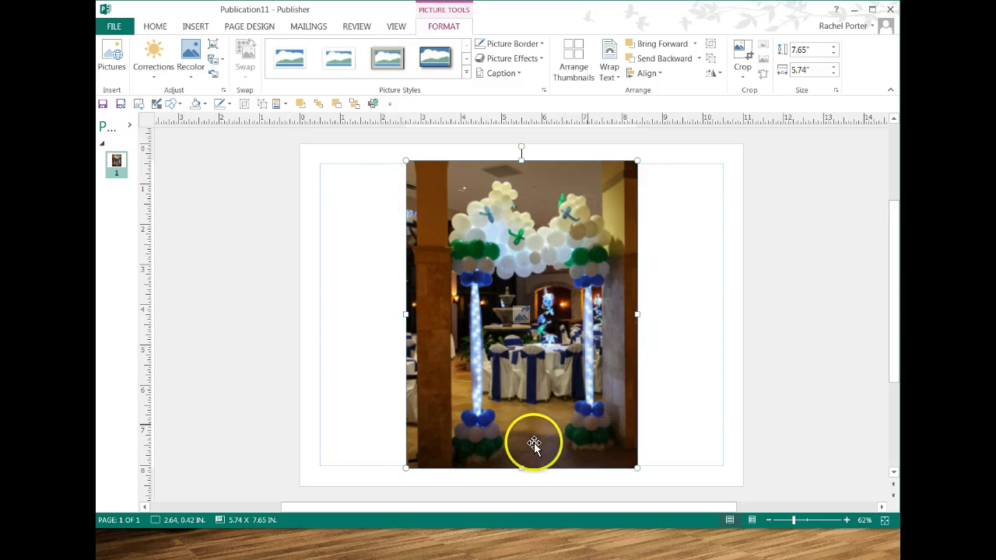
- Apply Set Transparent Color to the brown pillar area of the picture and delete the picture from the page
{"action": "left_click", "coordinate": [159, 104]}
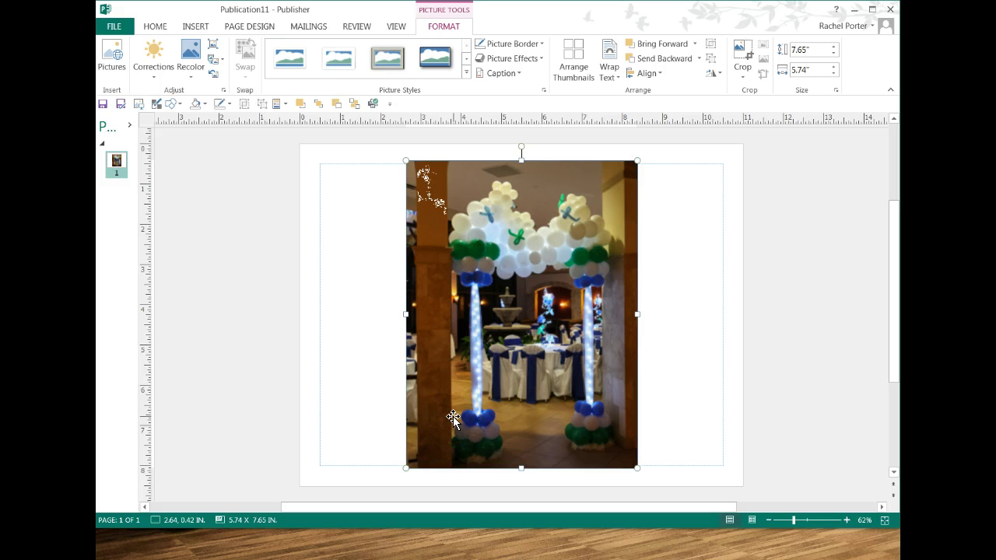
{"action": "left_click", "coordinate": [382, 365]}
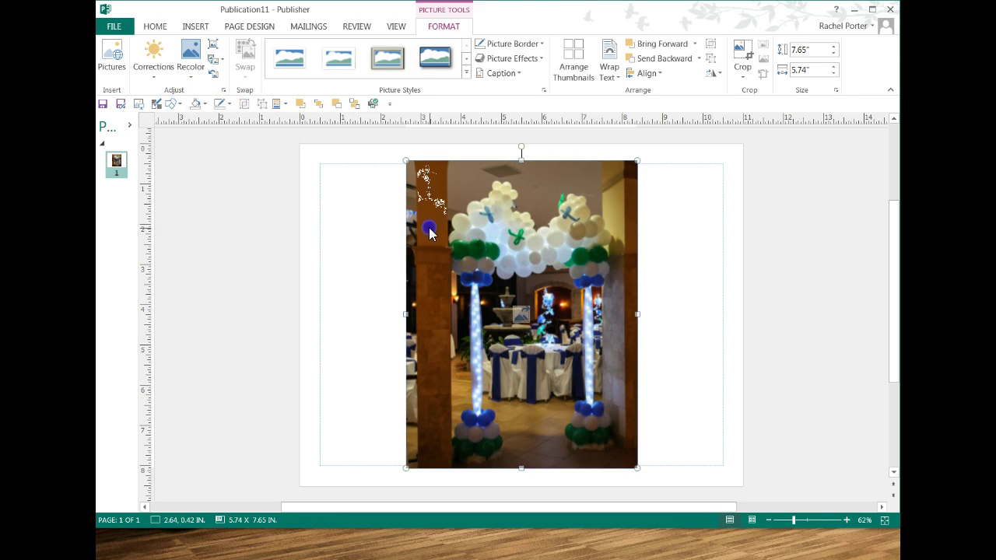
{"action": "key", "text": "Delete"}
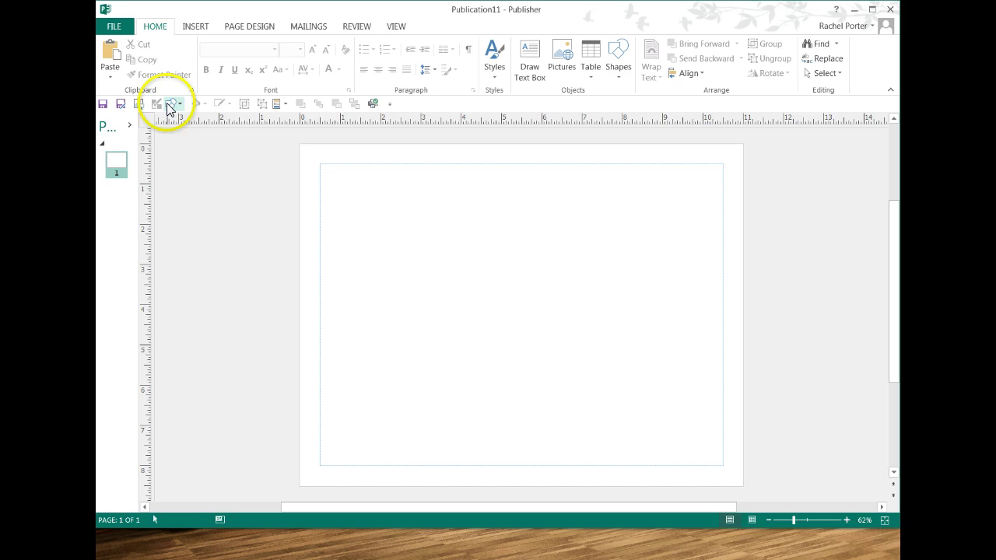
- Draw a rectangle about 2.22 inches wide and 2.26 inches high in the left half of the page
{"action": "left_click", "coordinate": [169, 105]}
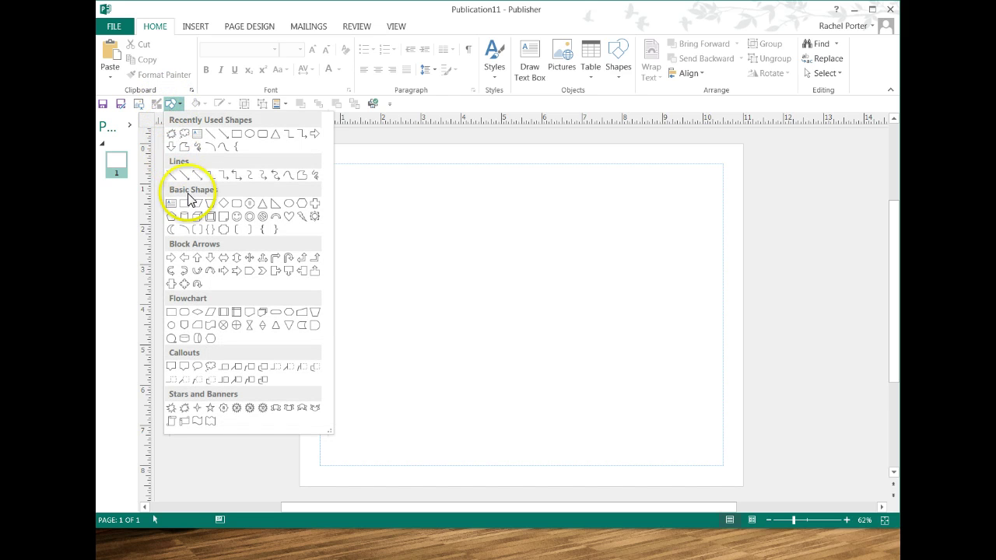
{"action": "left_click", "coordinate": [185, 203]}
{"action": "mouse_move", "coordinate": [399, 235]}
{"action": "left_mouse_down"}
{"action": "mouse_move", "coordinate": [462, 312]}
{"action": "mouse_move", "coordinate": [490, 327]}
{"action": "left_mouse_up"}
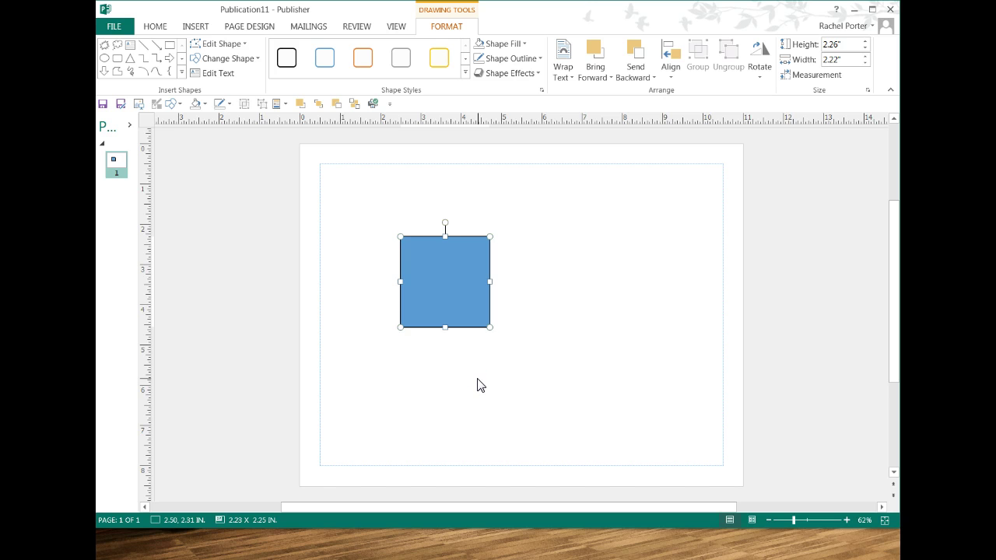
- Duplicate the blue square three times and spread the four squares into a partly overlapping cluster
{"action": "key", "text": "ctrl+d"}
{"action": "key", "text": "ctrl+d"}
{"action": "key", "text": "ctrl+d"}
{"action": "left_click_drag", "start_coordinate": [444, 311], "coordinate": [498, 297]}
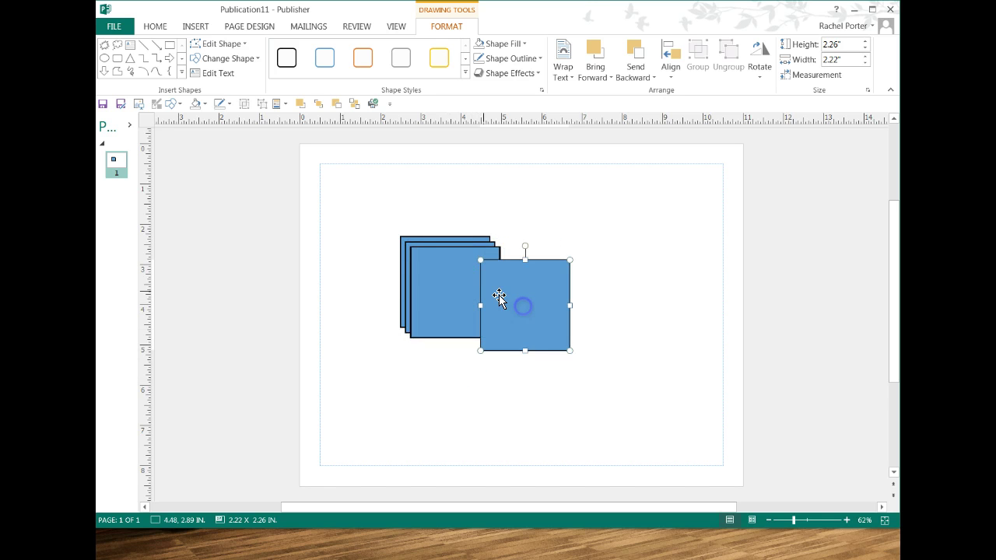
{"action": "left_click_drag", "start_coordinate": [454, 273], "coordinate": [485, 218]}
{"action": "left_click_drag", "start_coordinate": [429, 301], "coordinate": [427, 323]}
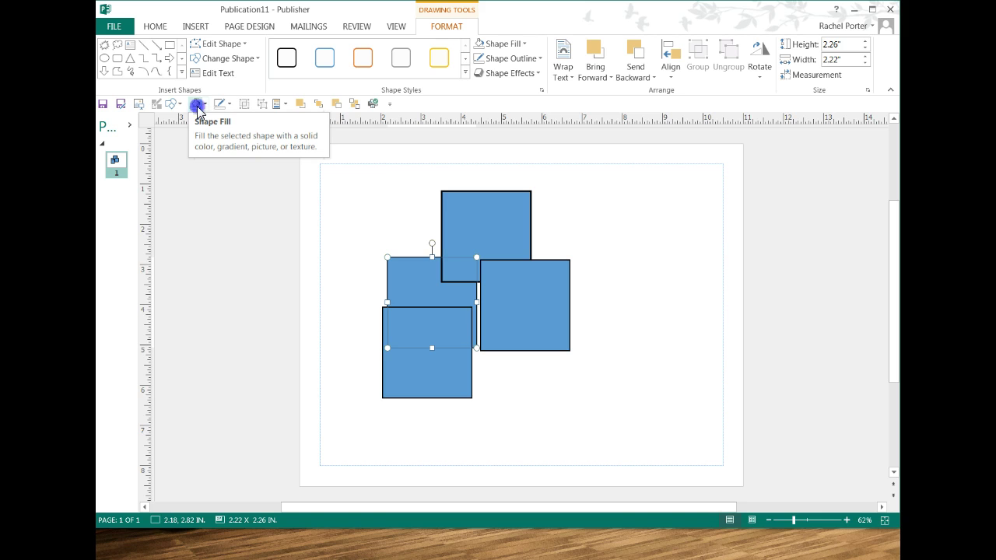
- Fill the rear left square and the lower square in front of it with the scheme orange
{"action": "left_click", "coordinate": [196, 105]}
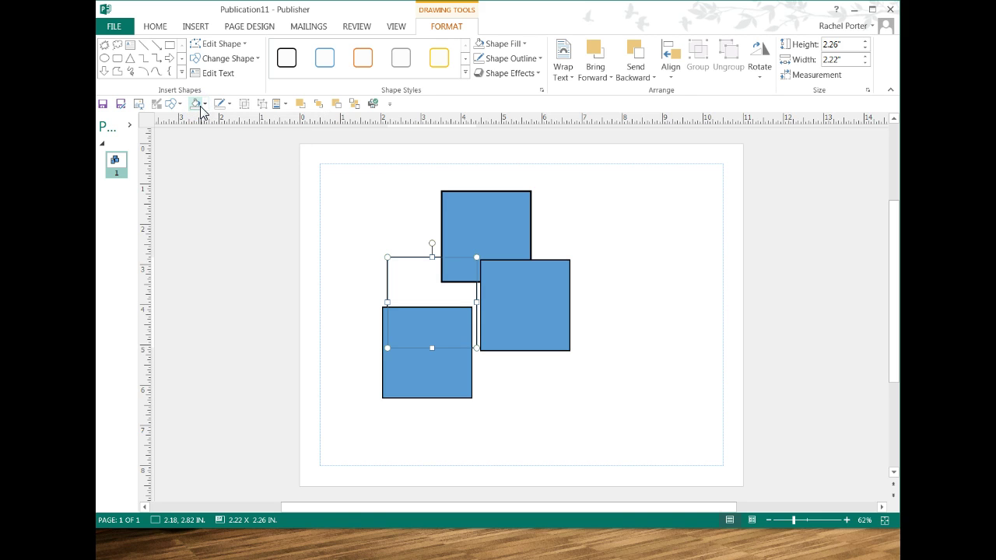
{"action": "left_click", "coordinate": [205, 104]}
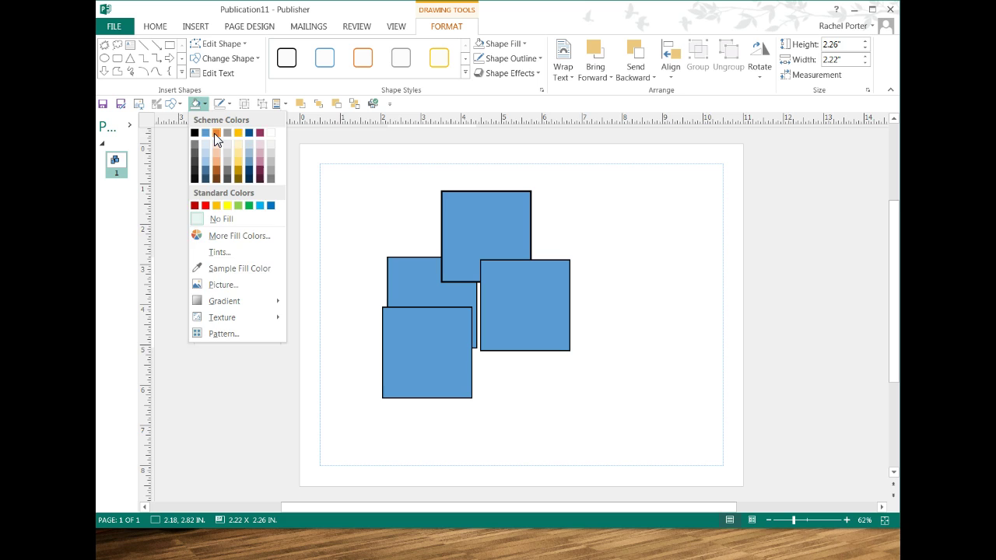
{"action": "left_click", "coordinate": [215, 132]}
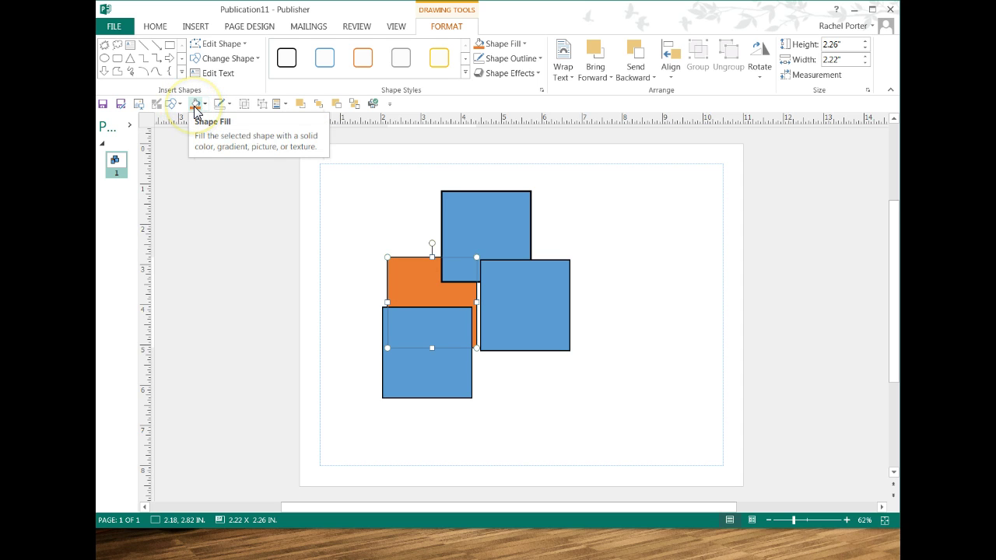
{"action": "left_click", "coordinate": [396, 366]}
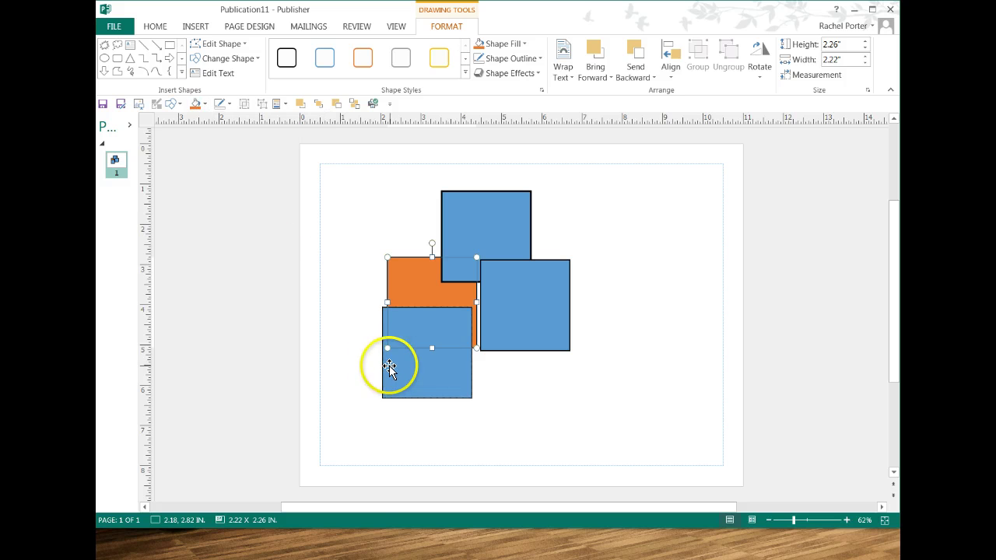
{"action": "left_click", "coordinate": [195, 105]}
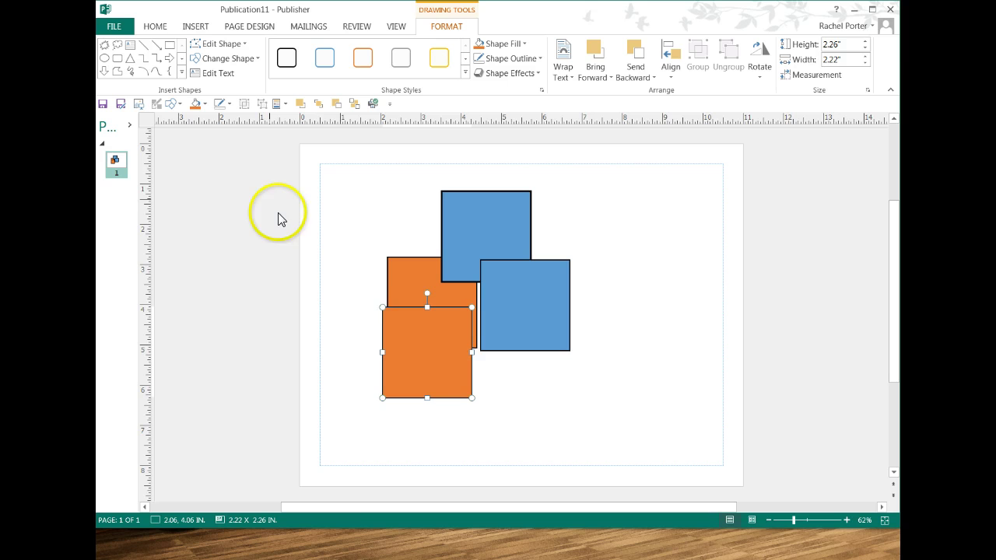
- Fill the rear left square with light gray and the uppermost square with standard red
{"action": "left_click", "coordinate": [405, 270]}
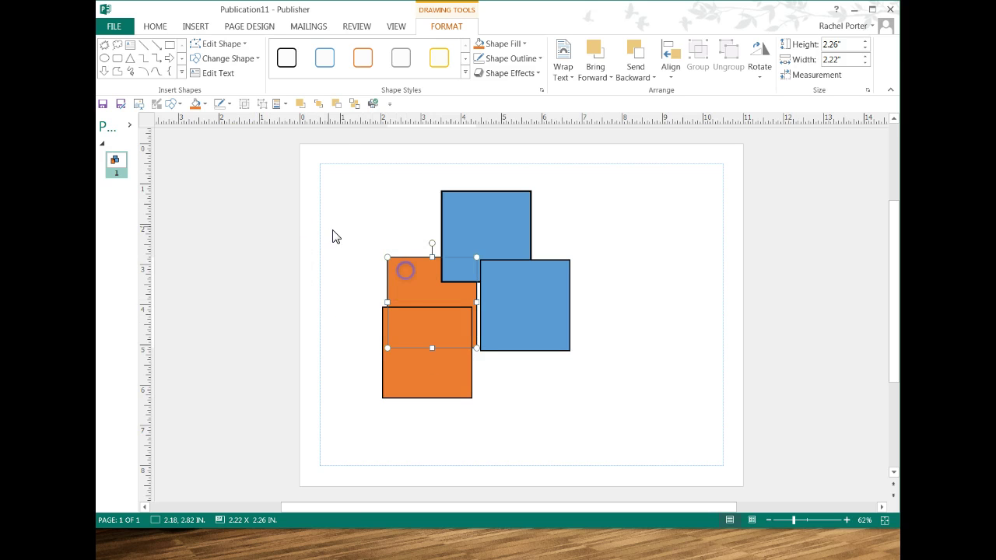
{"action": "left_click", "coordinate": [204, 105]}
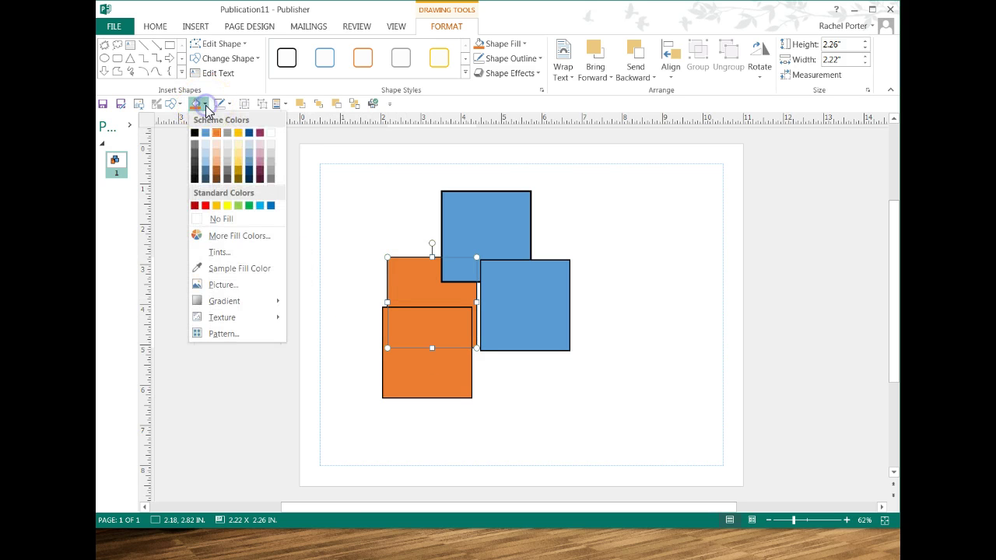
{"action": "left_click", "coordinate": [225, 155]}
{"action": "left_click", "coordinate": [498, 230]}
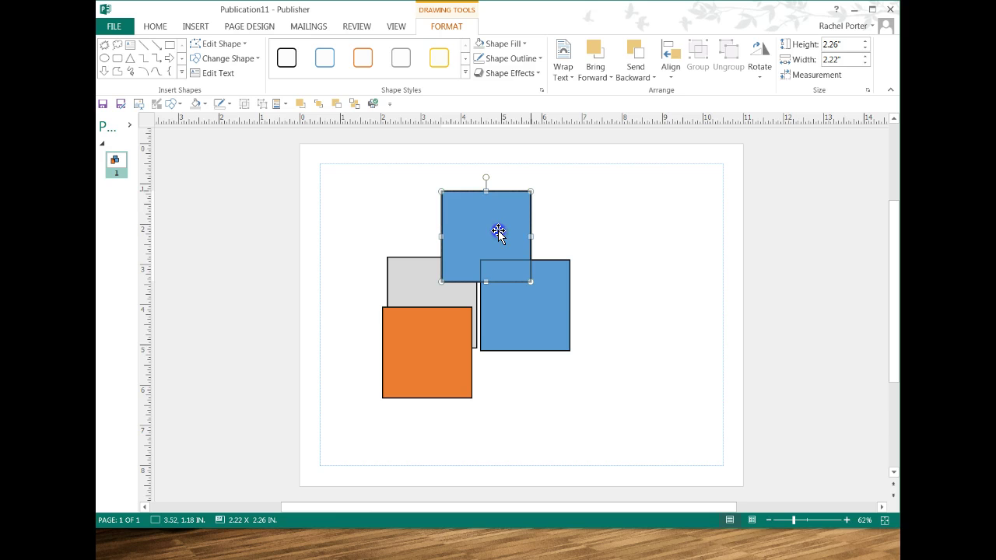
{"action": "left_click", "coordinate": [204, 105]}
{"action": "left_click", "coordinate": [207, 206]}
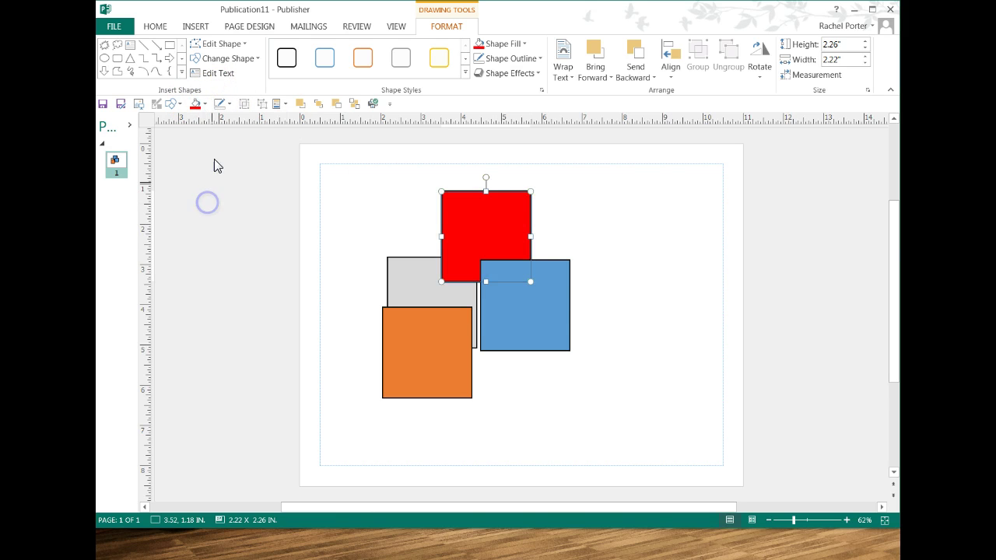
{"action": "left_click", "coordinate": [226, 104]}
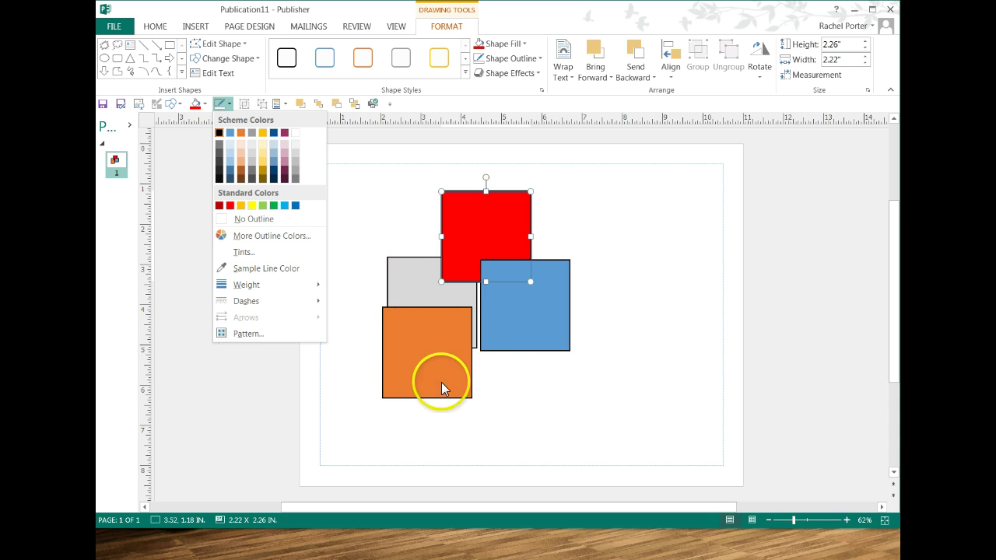
{"action": "left_click", "coordinate": [506, 310]}
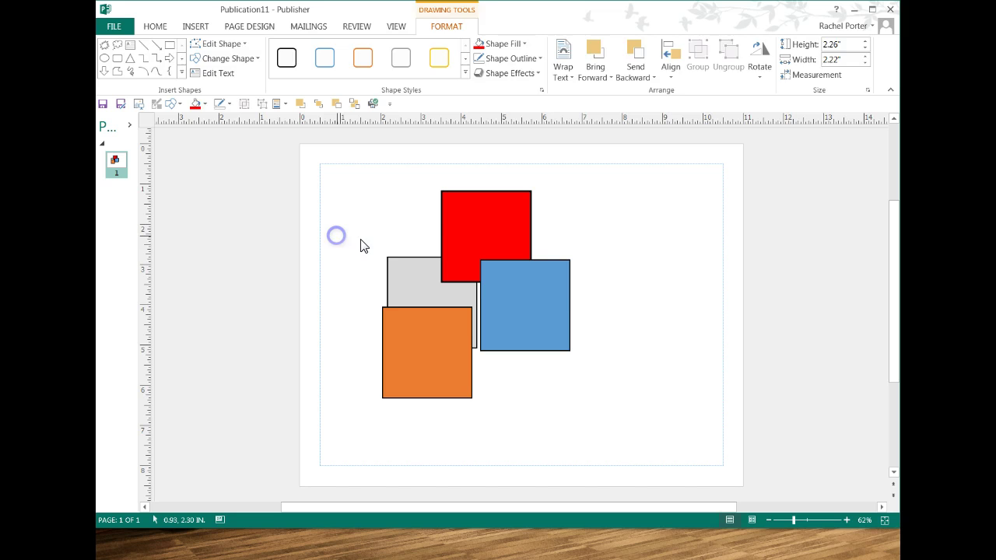
{"action": "left_click", "coordinate": [338, 235]}
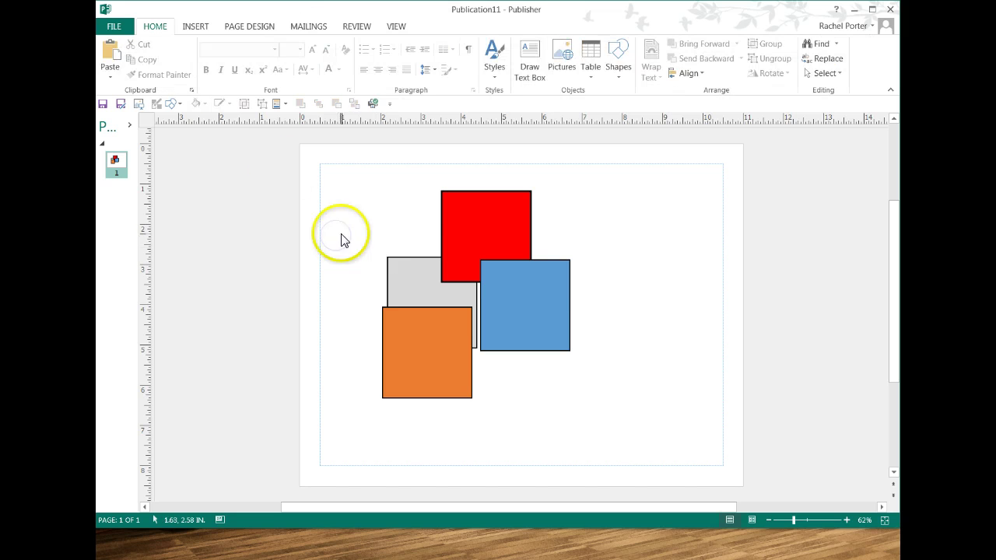
- Draw a circle about 1 inch wide and 0.95 inch high near the page's lower right corner, with two overlapping copies in a row
{"action": "left_click", "coordinate": [475, 207]}
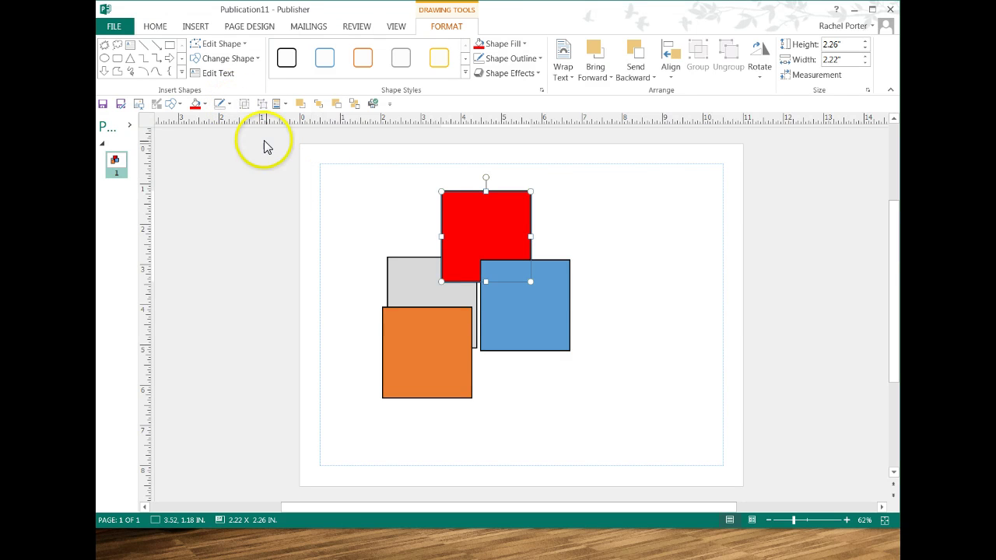
{"action": "left_click", "coordinate": [104, 58]}
{"action": "mouse_move", "coordinate": [610, 381]}
{"action": "left_mouse_down"}
{"action": "mouse_move", "coordinate": [649, 419]}
{"action": "mouse_move", "coordinate": [636, 408]}
{"action": "mouse_move", "coordinate": [670, 398]}
{"action": "mouse_move", "coordinate": [650, 399]}
{"action": "left_mouse_up"}
{"action": "left_click", "coordinate": [638, 402]}
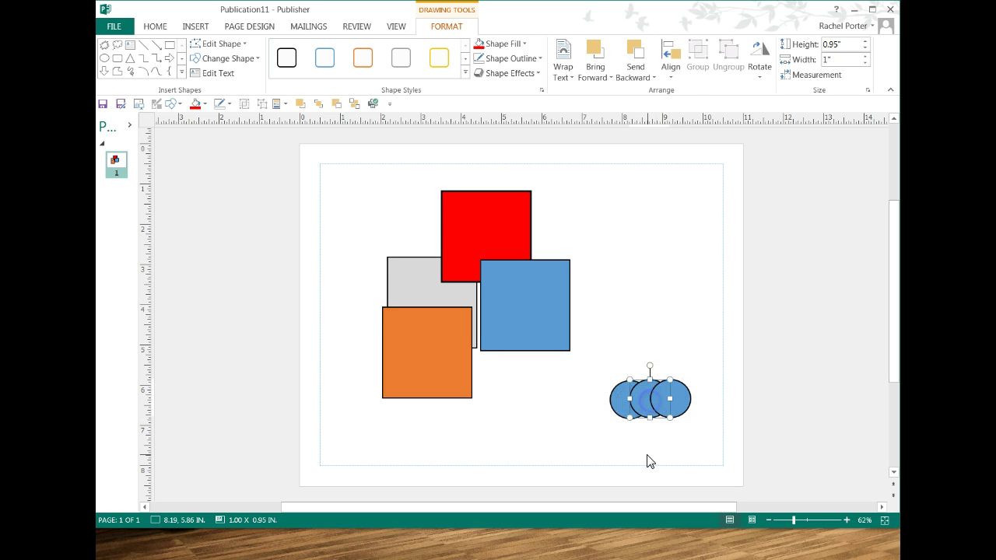
- Bring the middle circle in front of its two neighbours and give all three circles a scheme blue outline
{"action": "left_click", "coordinate": [318, 103]}
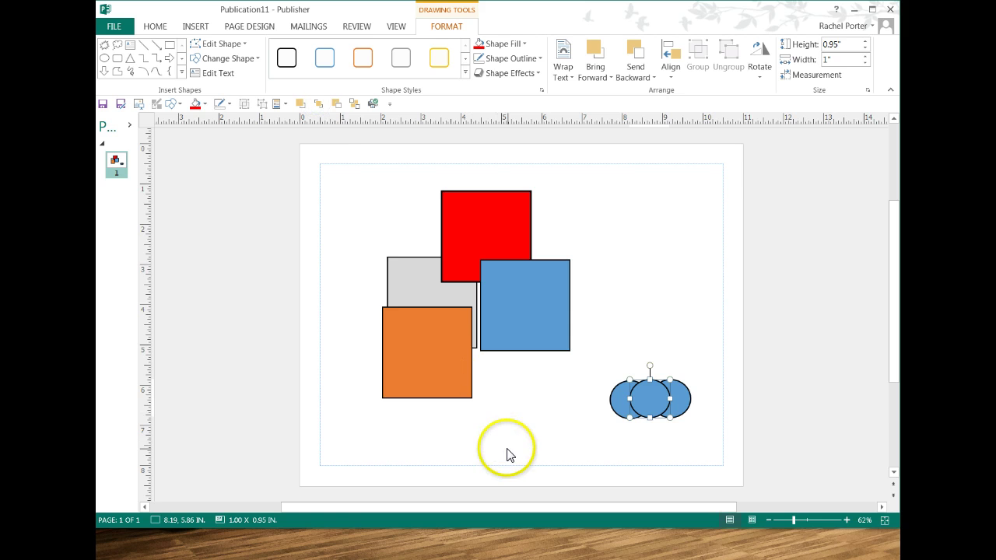
{"action": "left_click", "coordinate": [674, 453]}
{"action": "mouse_move", "coordinate": [586, 356]}
{"action": "left_mouse_down"}
{"action": "mouse_move", "coordinate": [690, 458]}
{"action": "mouse_move", "coordinate": [714, 451]}
{"action": "left_mouse_up"}
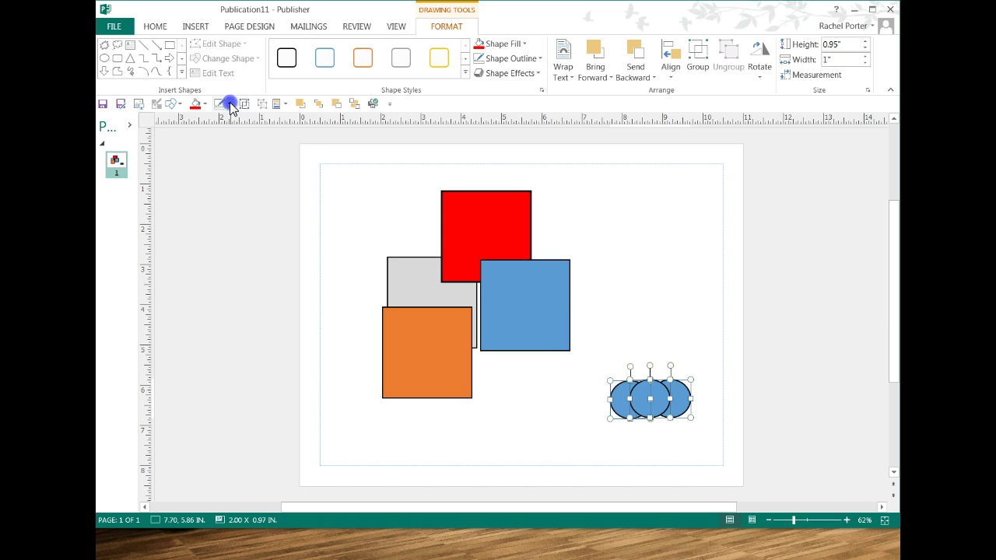
{"action": "left_click", "coordinate": [230, 103]}
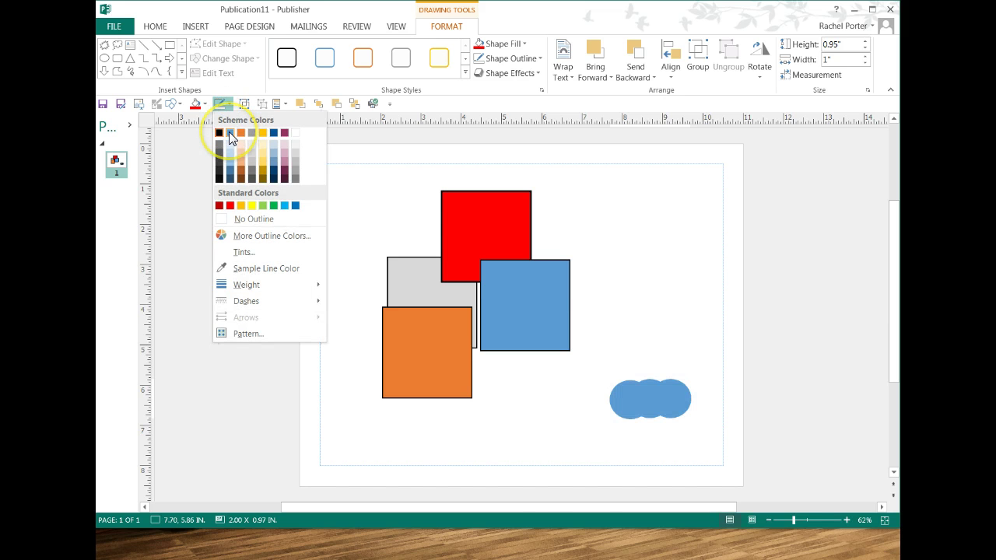
{"action": "left_click", "coordinate": [229, 134]}
{"action": "left_click", "coordinate": [619, 466]}
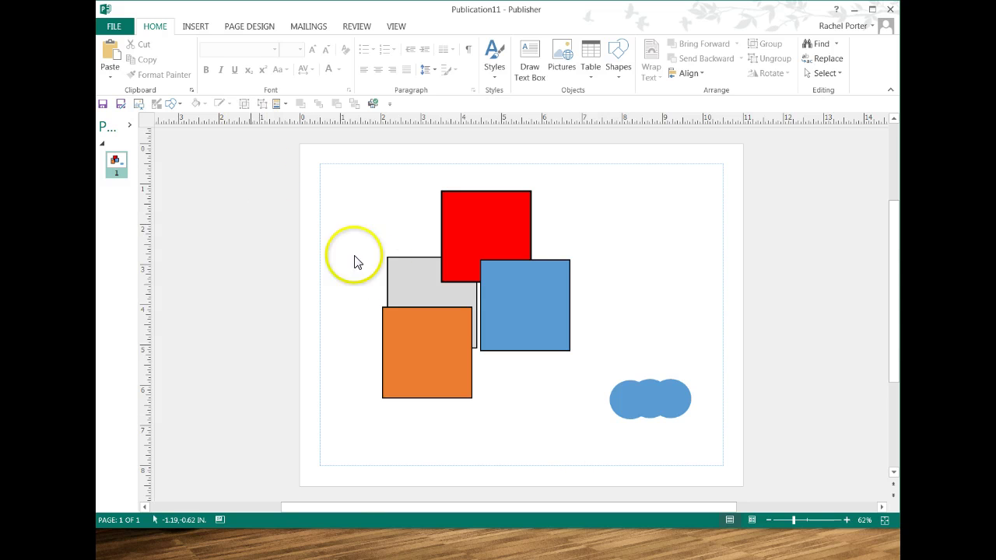
- Set the outline of all three circles to a dark shade of the scheme black with a weight of ¼ pt
{"action": "left_click", "coordinate": [623, 397]}
{"action": "left_click_drag", "start_coordinate": [590, 364], "coordinate": [742, 440]}
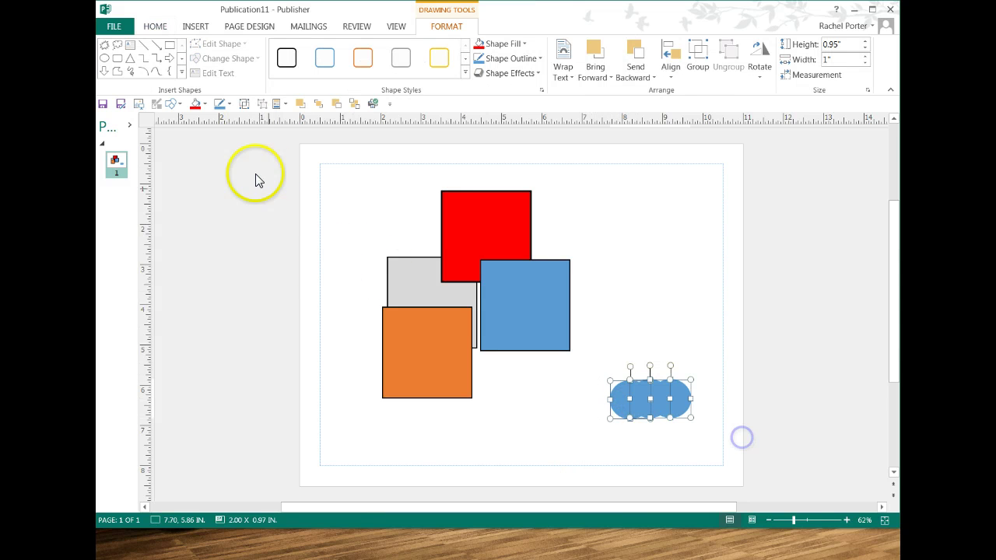
{"action": "left_click", "coordinate": [229, 102]}
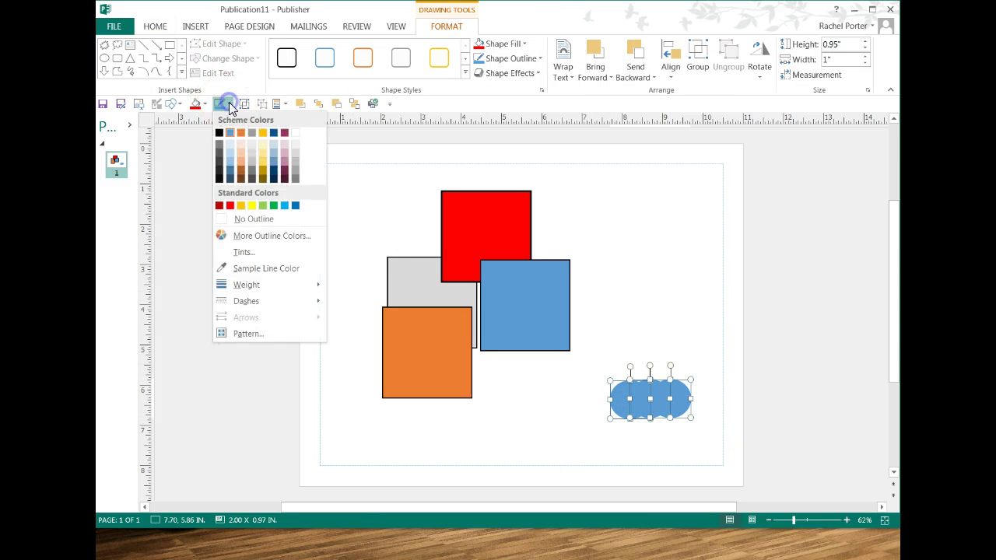
{"action": "left_click", "coordinate": [218, 172]}
{"action": "left_click", "coordinate": [224, 104]}
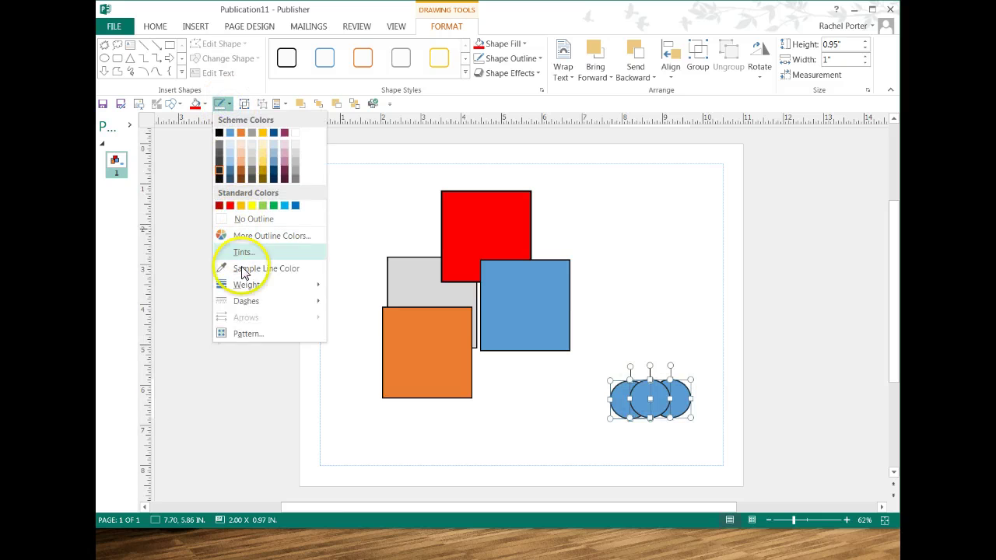
{"action": "mouse_move", "coordinate": [264, 285]}
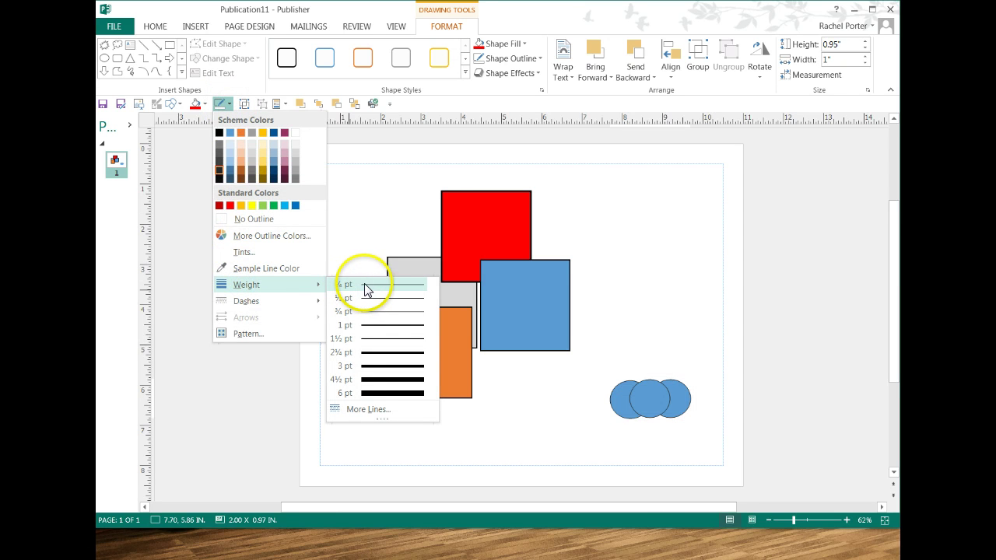
{"action": "left_click", "coordinate": [366, 284]}
{"action": "left_click", "coordinate": [487, 457]}
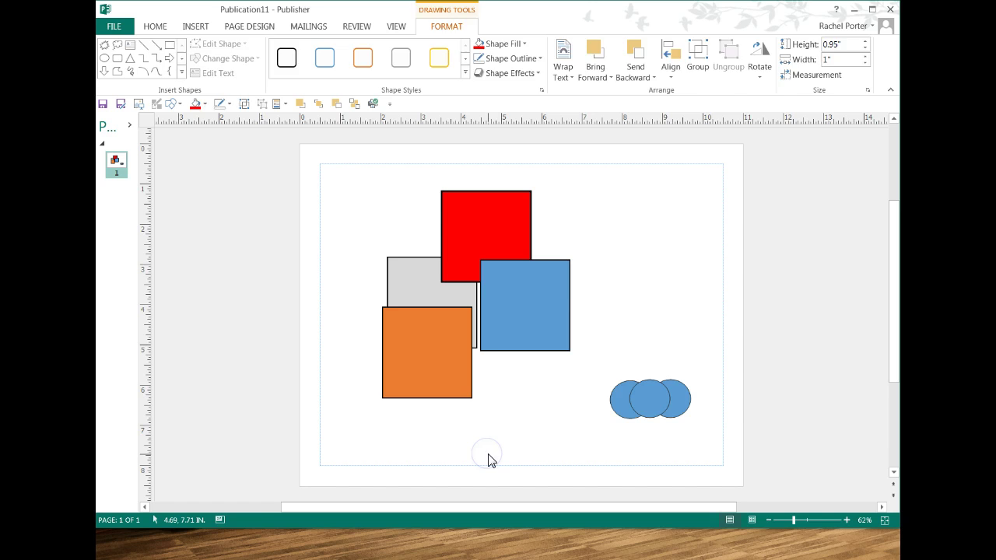
- Change the outline of all three circles to the lightest tint of the scheme blue
{"action": "mouse_move", "coordinate": [589, 370]}
{"action": "left_mouse_down"}
{"action": "mouse_move", "coordinate": [611, 410]}
{"action": "mouse_move", "coordinate": [709, 429]}
{"action": "left_mouse_up"}
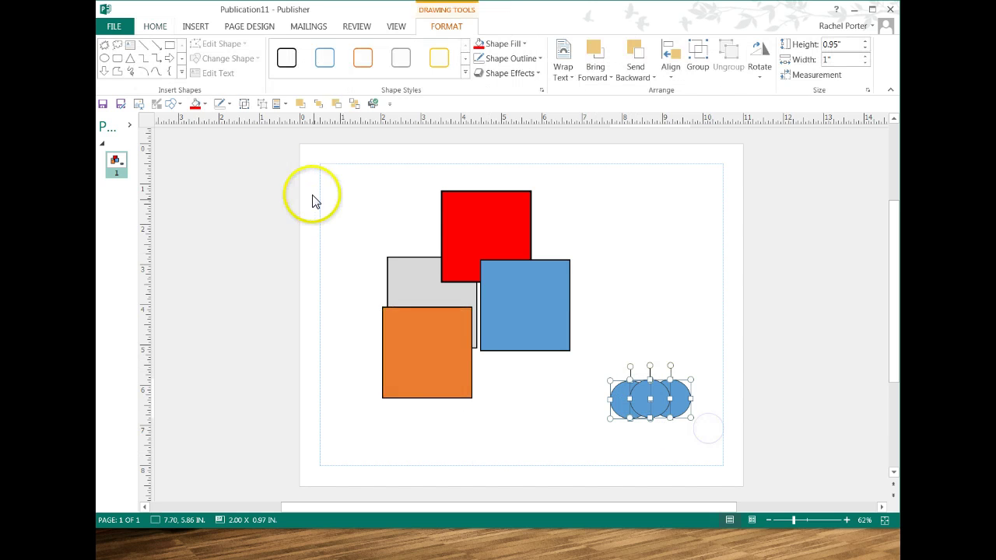
{"action": "left_click", "coordinate": [226, 104]}
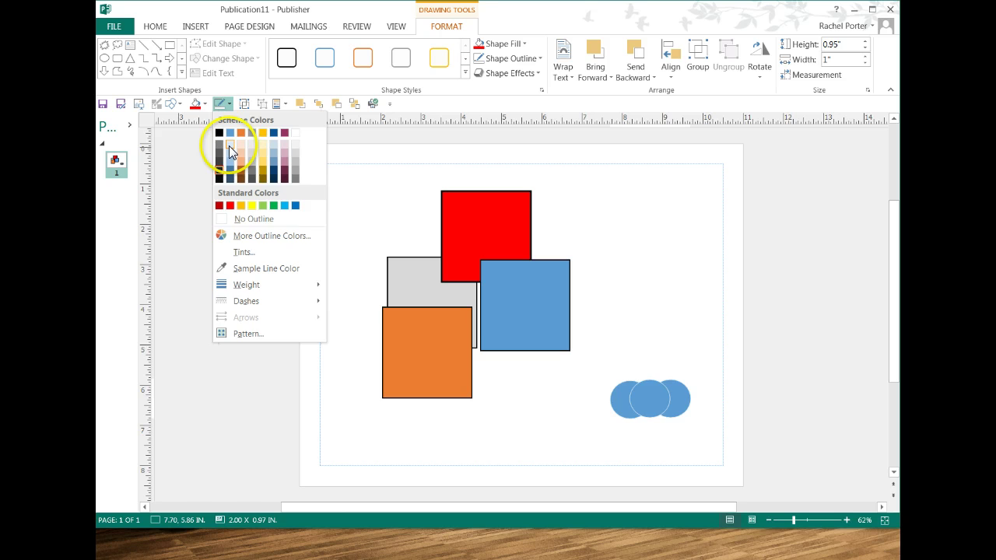
{"action": "left_click", "coordinate": [595, 406]}
{"action": "left_click", "coordinate": [664, 454]}
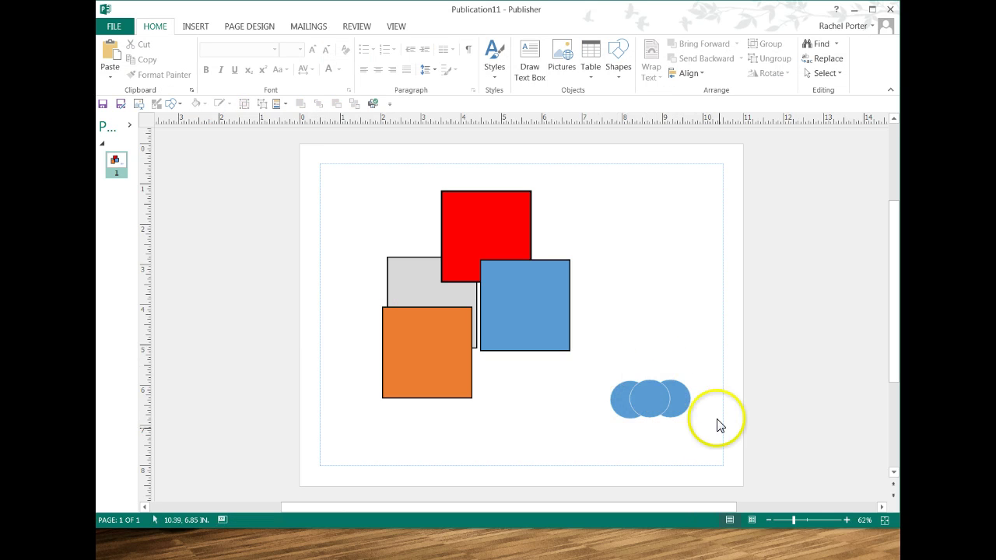
{"action": "mouse_move", "coordinate": [587, 376]}
{"action": "left_mouse_down"}
{"action": "mouse_move", "coordinate": [677, 432]}
{"action": "mouse_move", "coordinate": [702, 435]}
{"action": "left_mouse_up"}
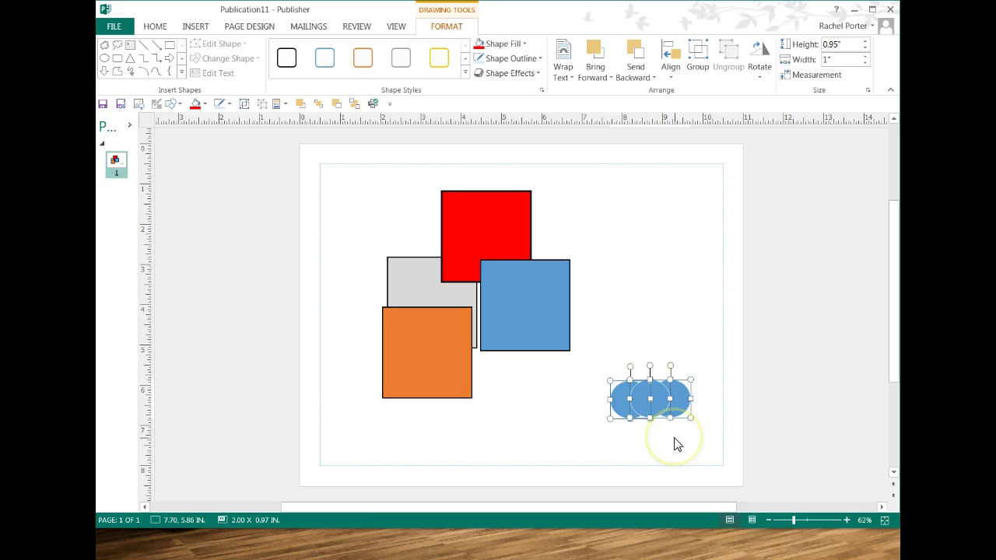
{"action": "left_click", "coordinate": [495, 419]}
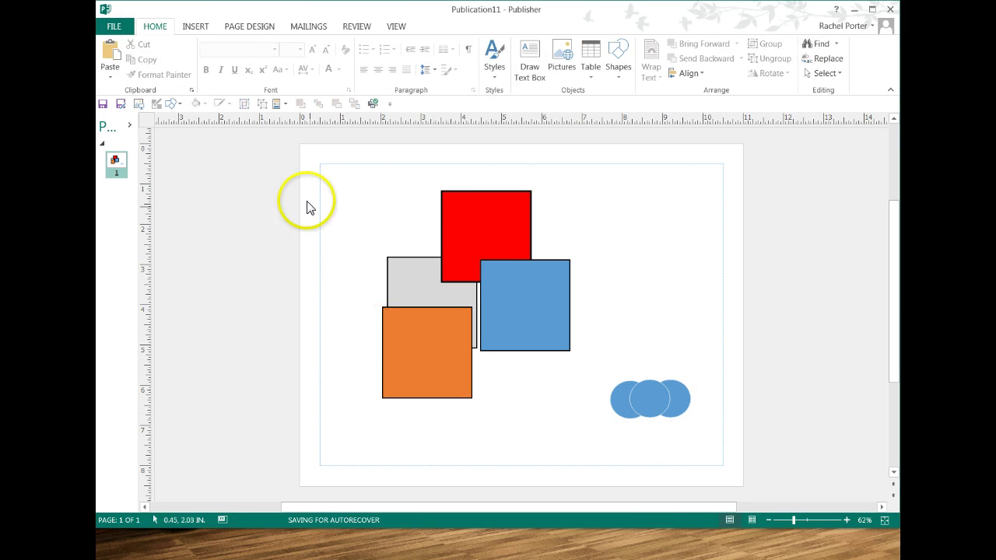
- Group the four overlapping squares and move the group about 0.4 inch right and 0.1 inch up
{"action": "left_click", "coordinate": [499, 230]}
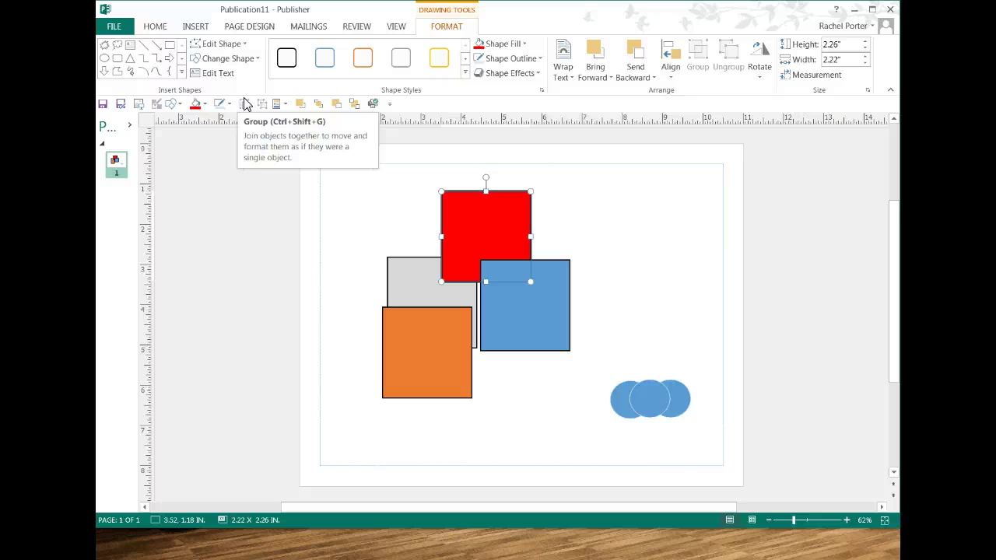
{"action": "left_click", "coordinate": [393, 374]}
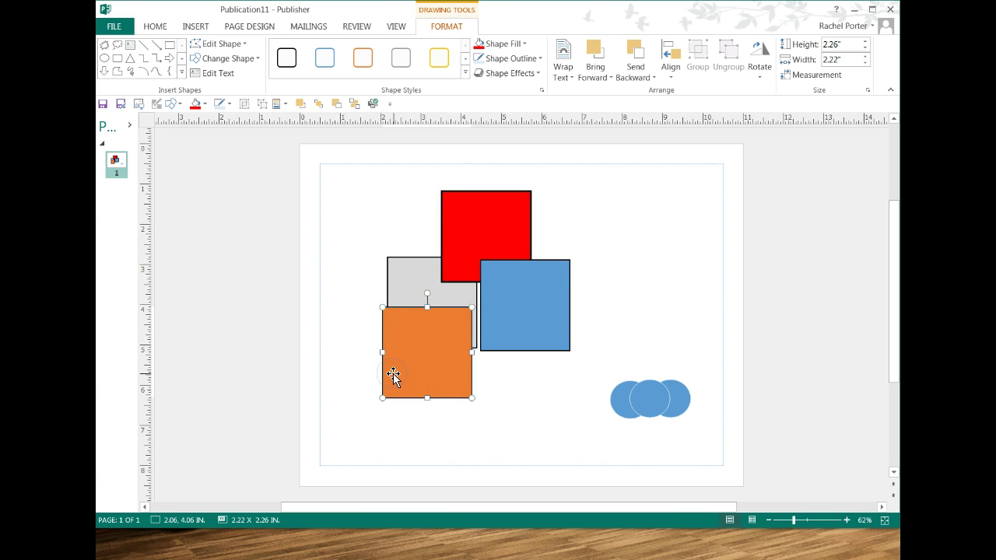
{"action": "left_click", "coordinate": [396, 278], "text": "shift"}
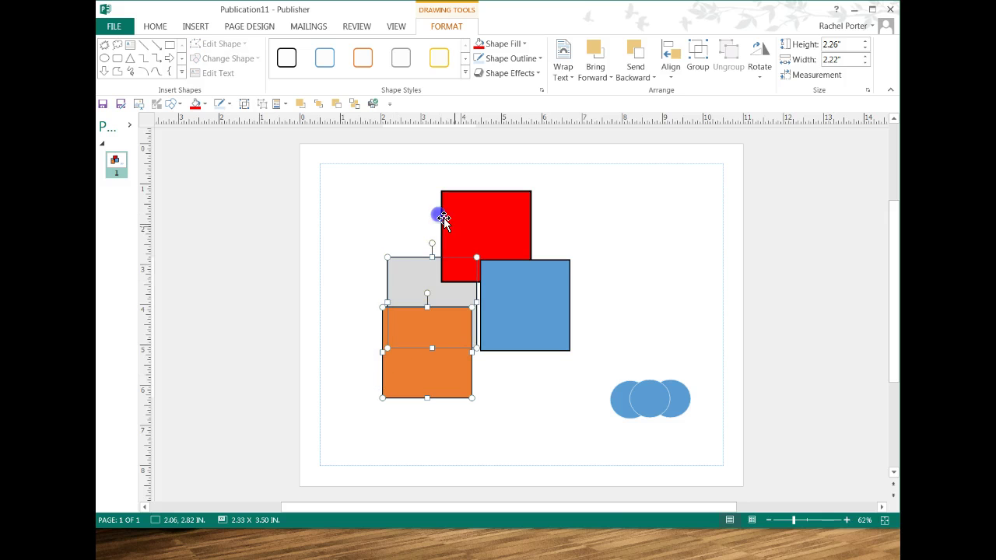
{"action": "left_click", "coordinate": [478, 242], "text": "shift"}
{"action": "left_click", "coordinate": [531, 311], "text": "shift"}
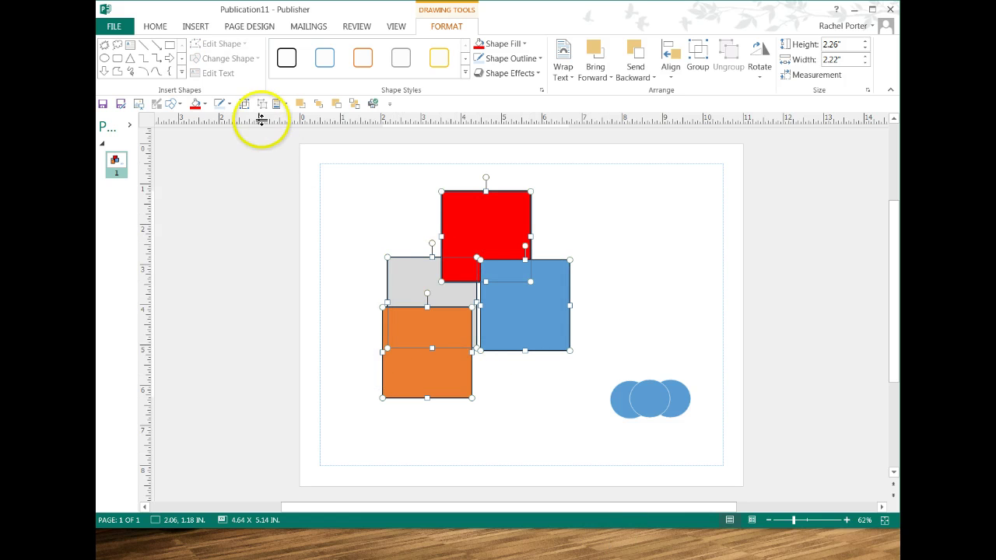
{"action": "left_click", "coordinate": [243, 103]}
{"action": "left_click_drag", "start_coordinate": [442, 371], "coordinate": [465, 400]}
{"action": "left_click_drag", "start_coordinate": [522, 278], "coordinate": [518, 248]}
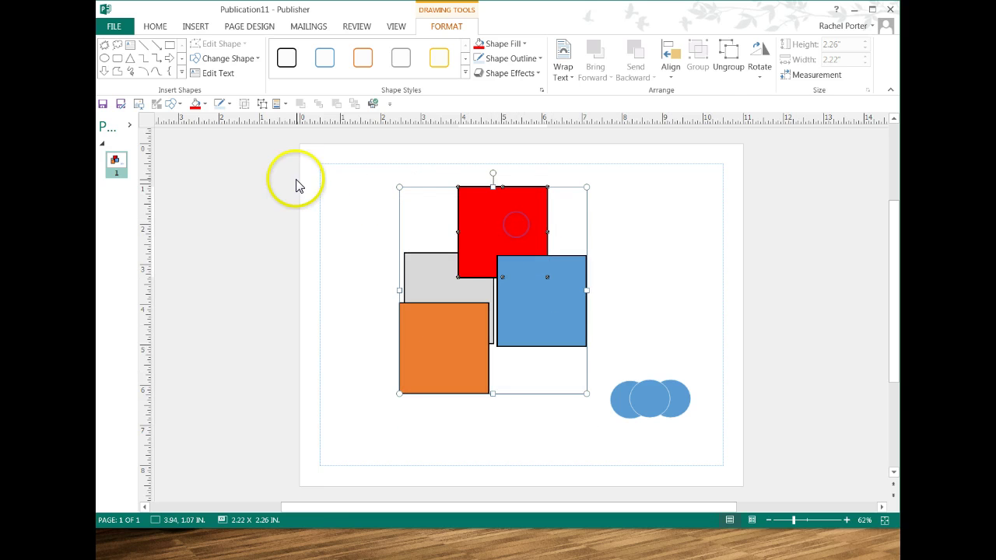
- Fill the whole group of squares with standard red in one operation
{"action": "left_click_drag", "start_coordinate": [296, 179], "coordinate": [334, 234]}
{"action": "left_click", "coordinate": [427, 352]}
{"action": "left_click", "coordinate": [196, 104]}
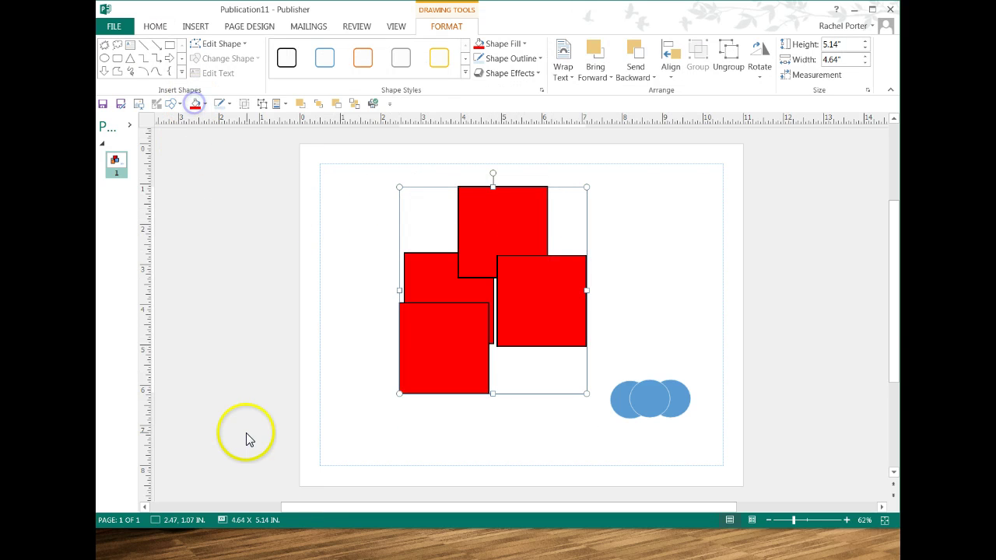
{"action": "left_click", "coordinate": [203, 103]}
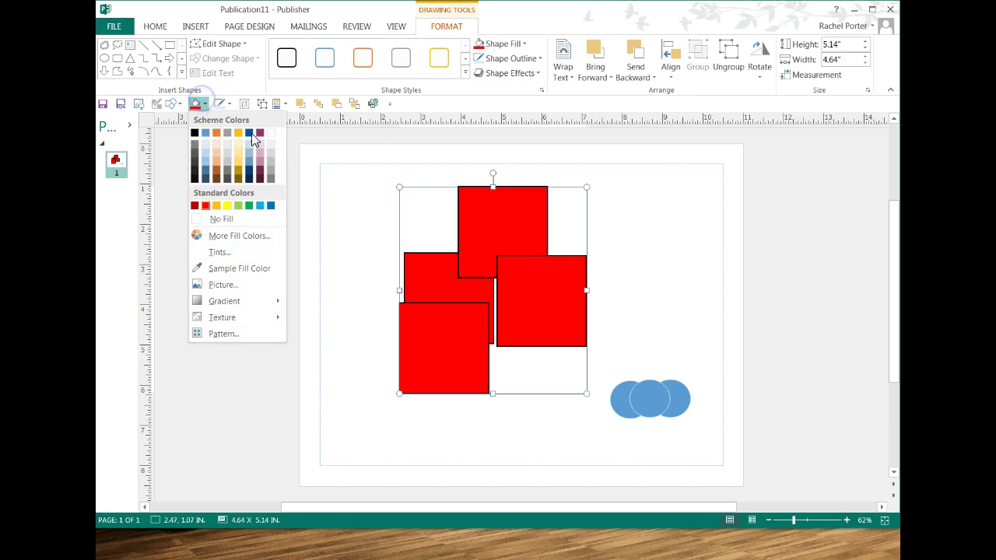
{"action": "left_click", "coordinate": [391, 160]}
{"action": "left_click", "coordinate": [356, 345]}
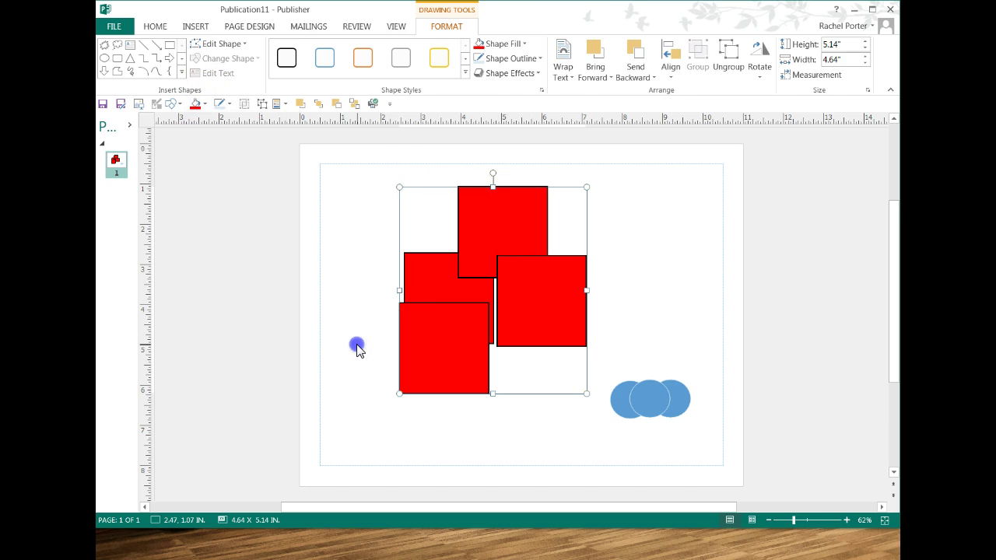
- Within the group, fill the lower left square with light gray and the right square with scheme orange
{"action": "left_click", "coordinate": [449, 356]}
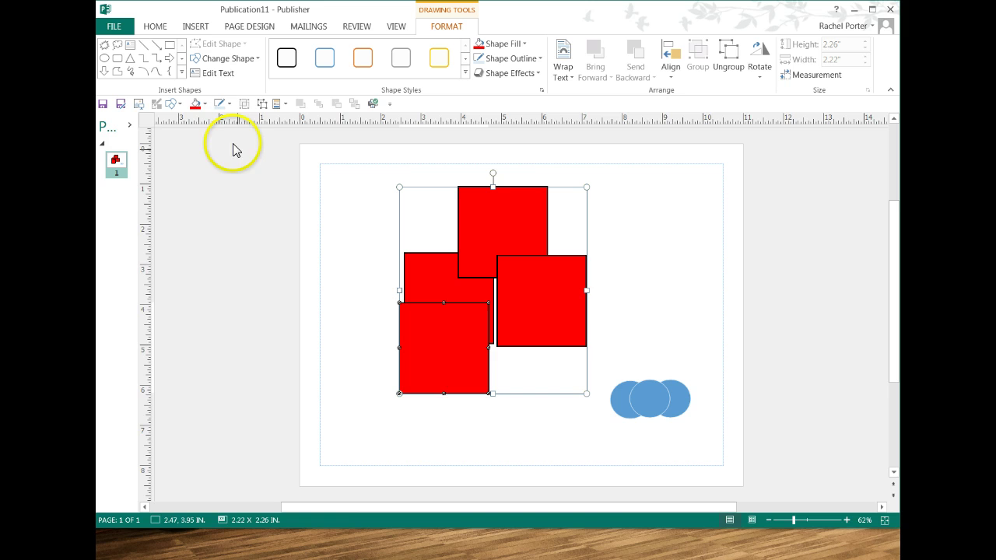
{"action": "left_click", "coordinate": [205, 104]}
{"action": "left_click", "coordinate": [221, 151]}
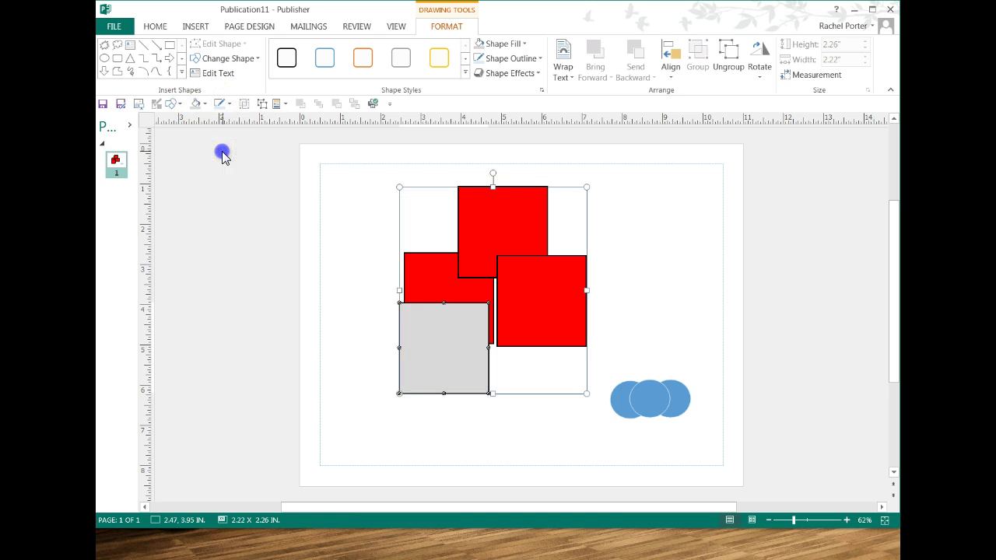
{"action": "left_click", "coordinate": [533, 316]}
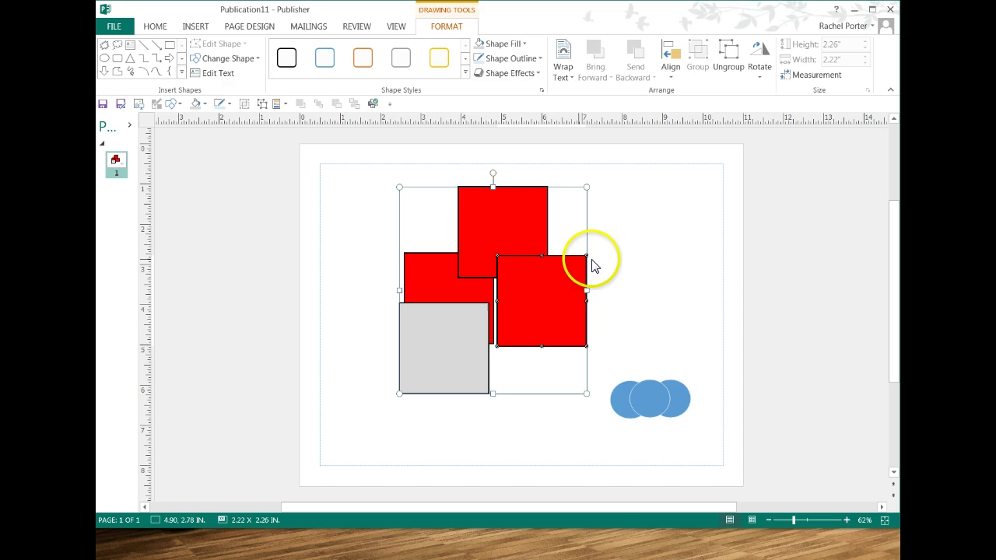
{"action": "left_click", "coordinate": [203, 103]}
{"action": "left_click", "coordinate": [215, 133]}
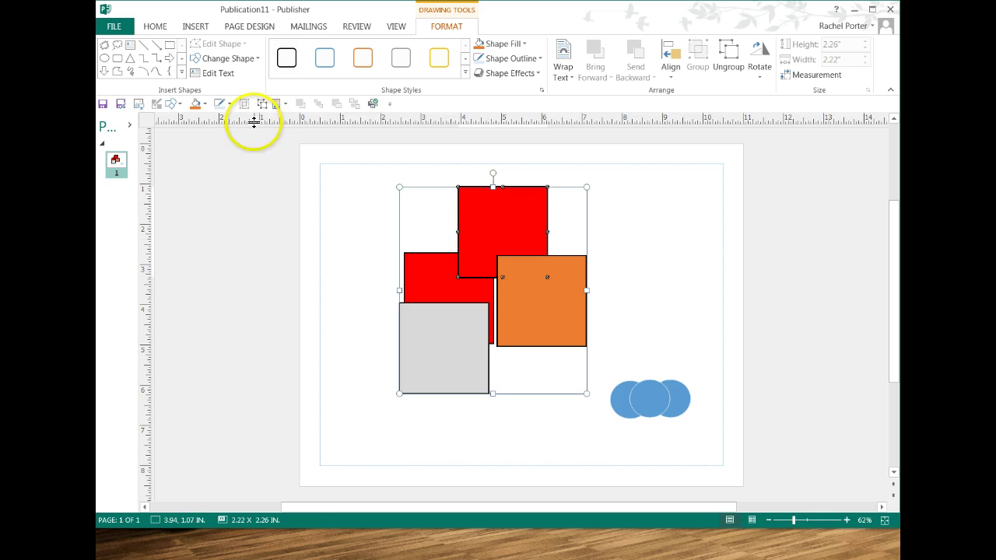
- Fill the uppermost square of the group with a darker shade of the scheme blue
{"action": "left_click", "coordinate": [203, 103]}
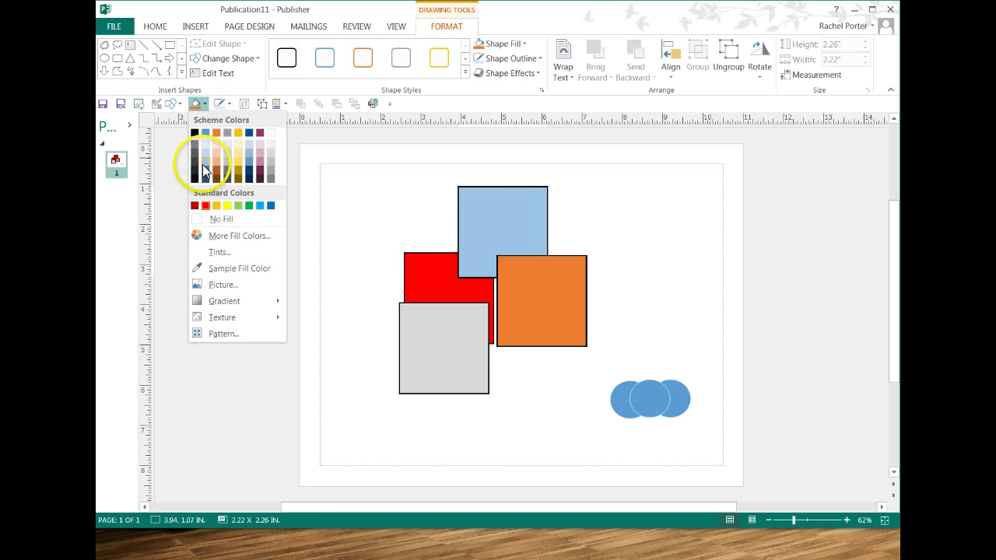
{"action": "left_click", "coordinate": [203, 168]}
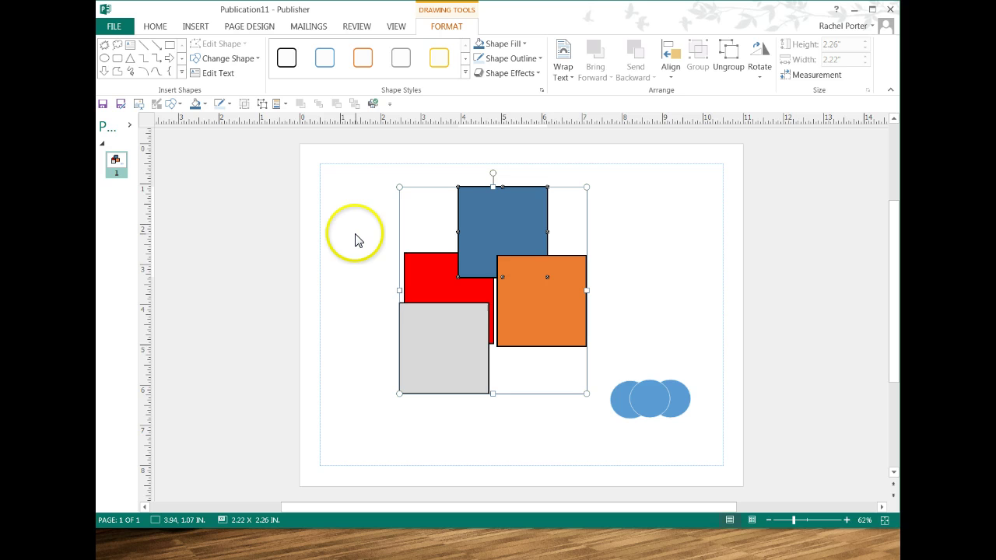
{"action": "left_click", "coordinate": [347, 276]}
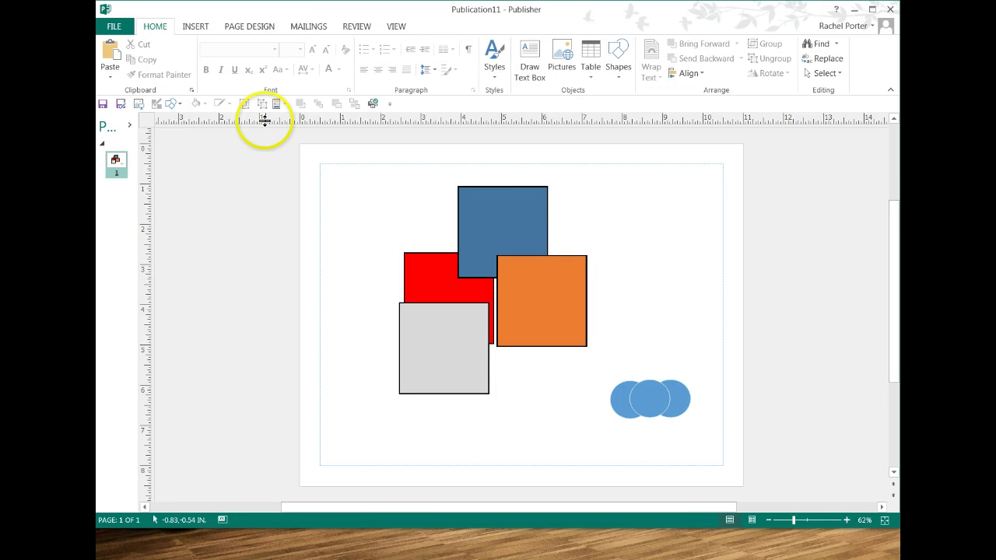
- Ungroup the four squares and move the dark blue square on its own slightly down and right
{"action": "left_click", "coordinate": [483, 230]}
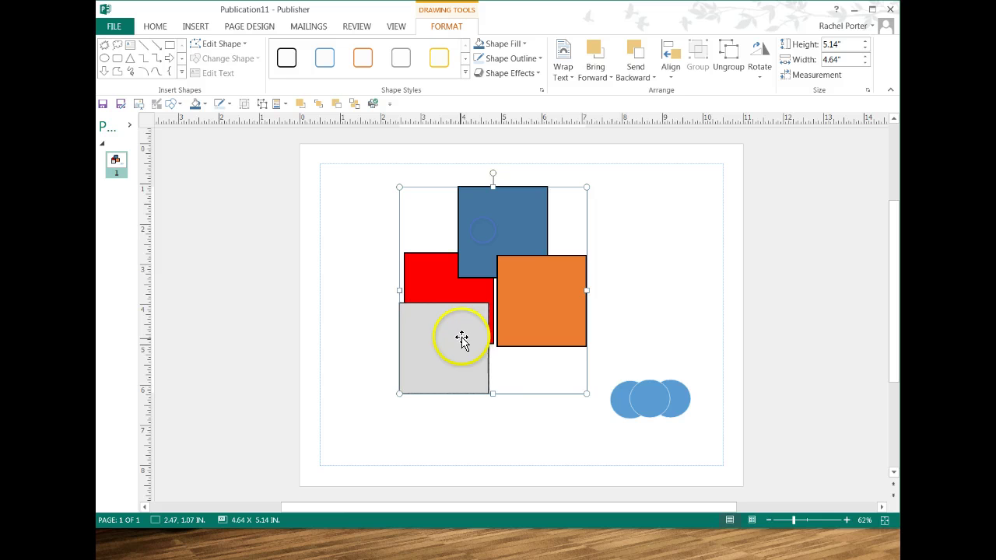
{"action": "left_click", "coordinate": [263, 109]}
{"action": "left_click", "coordinate": [374, 282]}
{"action": "mouse_move", "coordinate": [479, 243]}
{"action": "left_mouse_down"}
{"action": "mouse_move", "coordinate": [411, 224]}
{"action": "mouse_move", "coordinate": [483, 237]}
{"action": "left_mouse_up"}
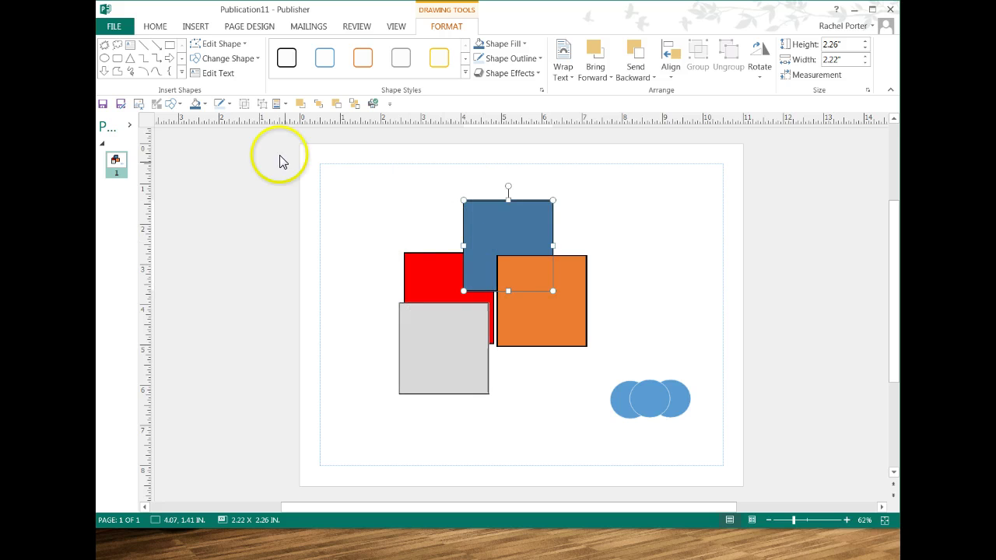
{"action": "left_click", "coordinate": [337, 164]}
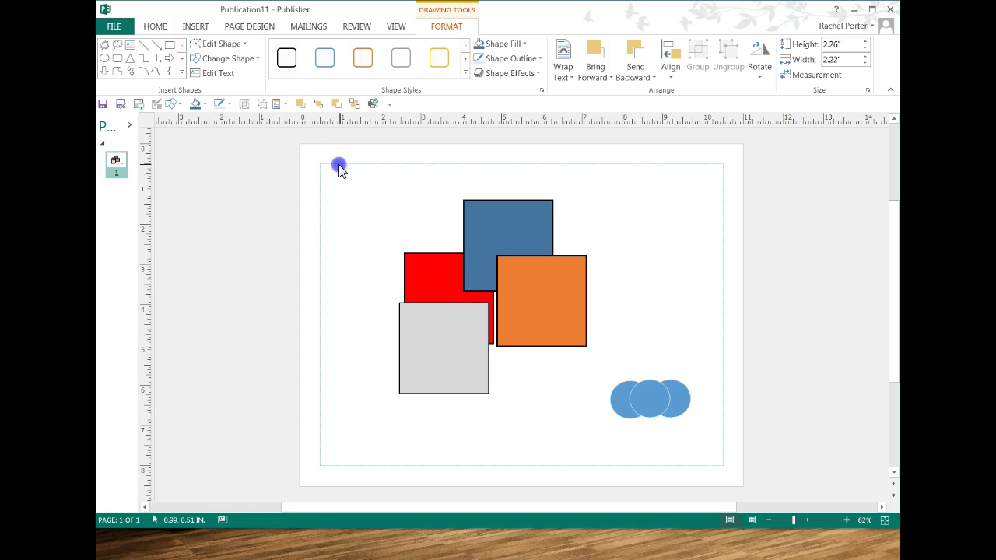
- Insert the recently used circle column from the Page Parts gallery and place it beside the page's left margin
{"action": "left_click", "coordinate": [284, 104]}
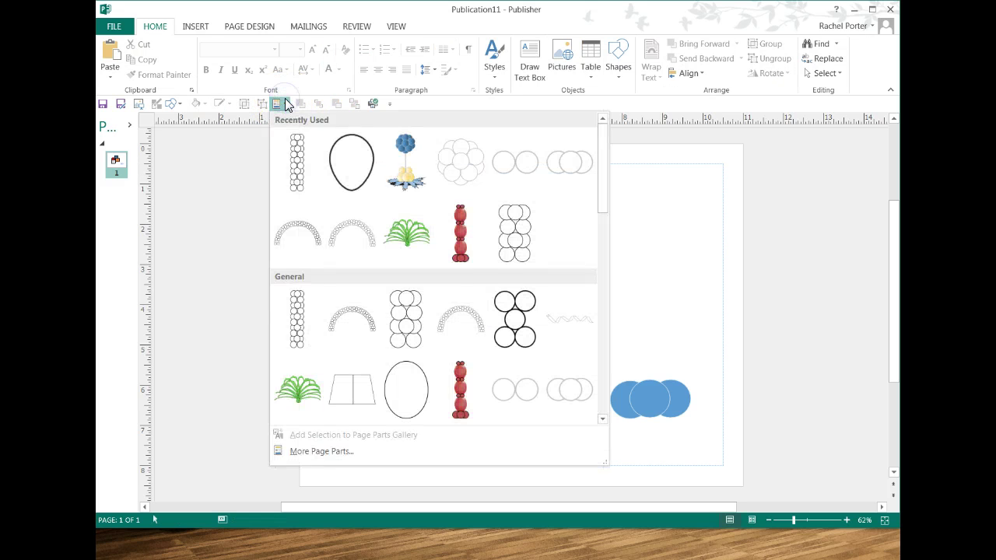
{"action": "left_click", "coordinate": [296, 147]}
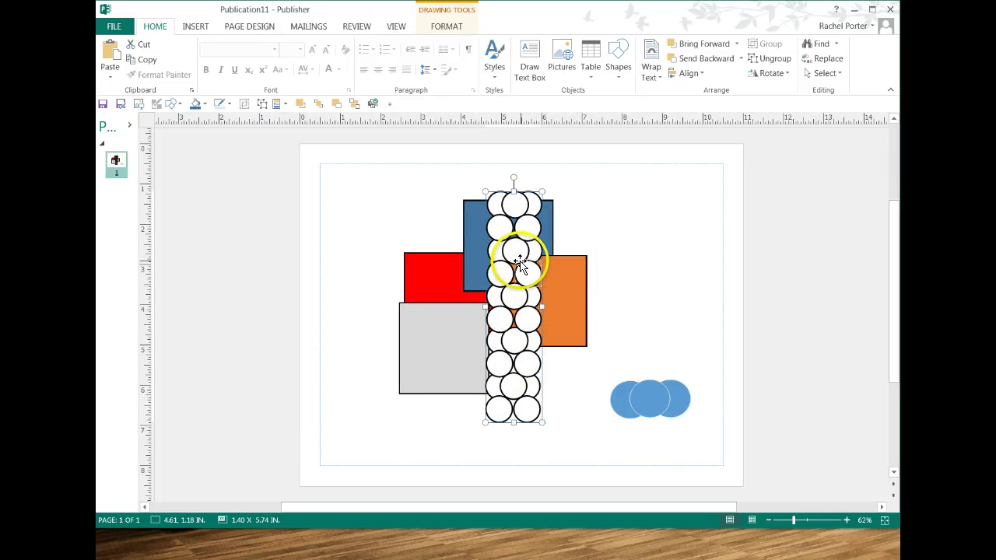
{"action": "left_click_drag", "start_coordinate": [519, 262], "coordinate": [351, 235]}
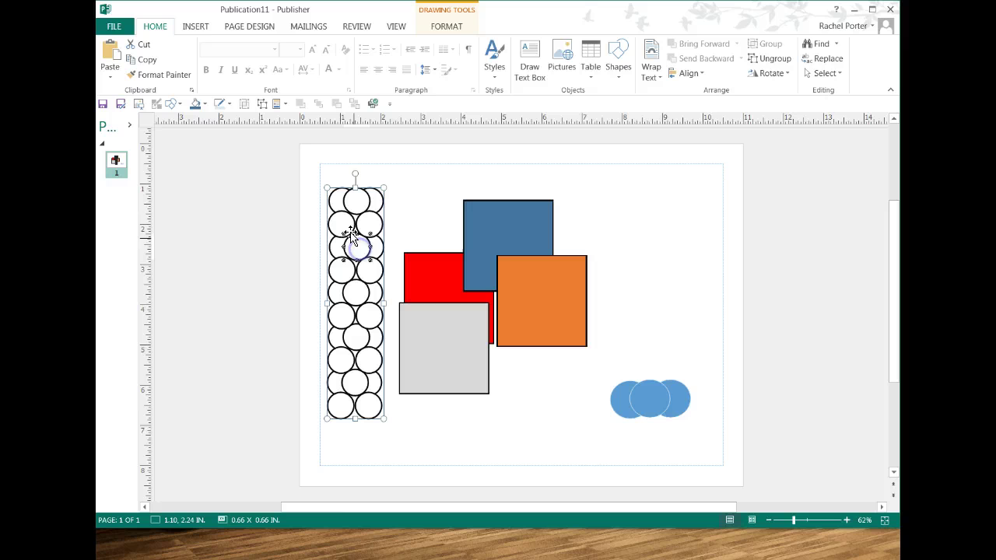
- Fill the four central circles from the third row down to the ninth row of the column with the current dark blue
{"action": "left_click", "coordinate": [196, 103]}
{"action": "left_click", "coordinate": [349, 291]}
{"action": "left_click", "coordinate": [195, 104]}
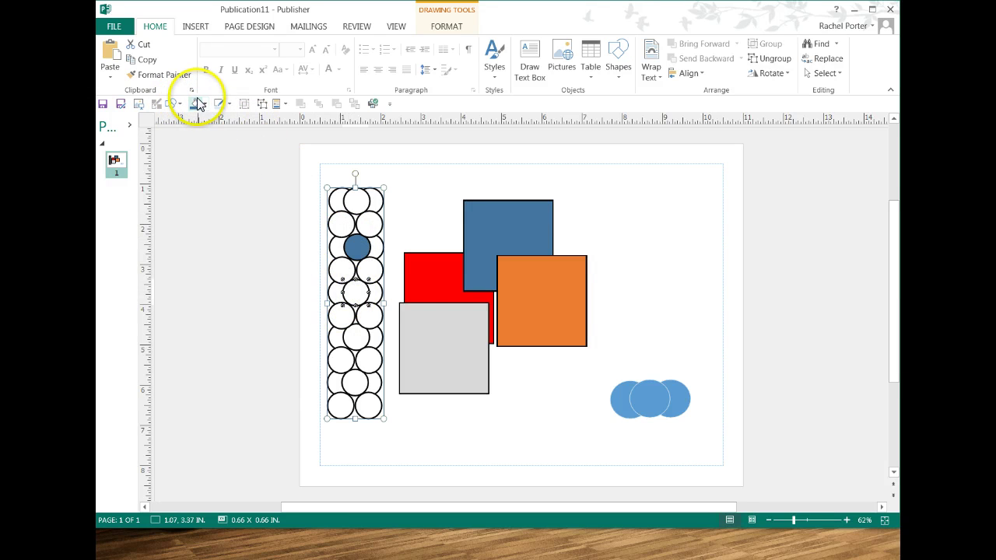
{"action": "left_click", "coordinate": [356, 334]}
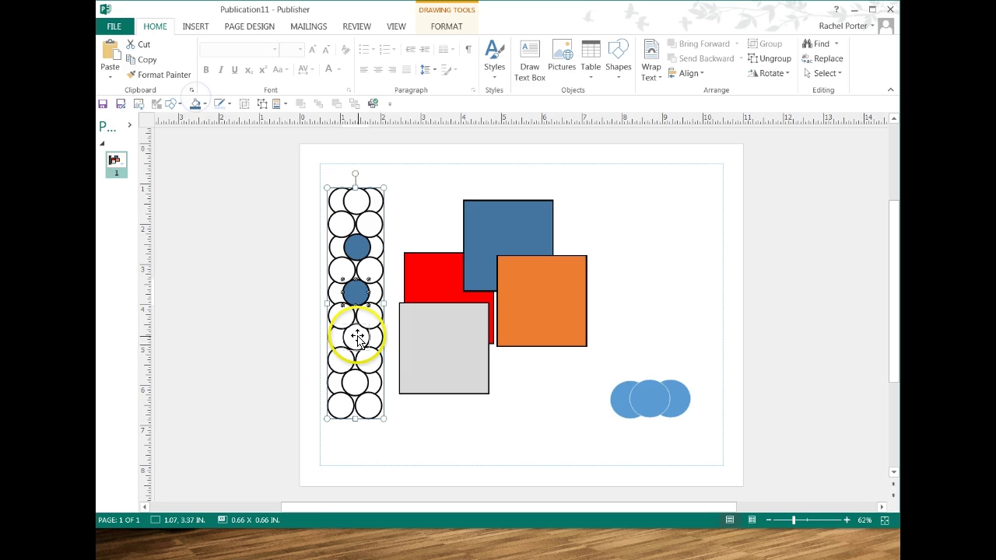
{"action": "left_click", "coordinate": [196, 104]}
{"action": "left_click", "coordinate": [352, 382]}
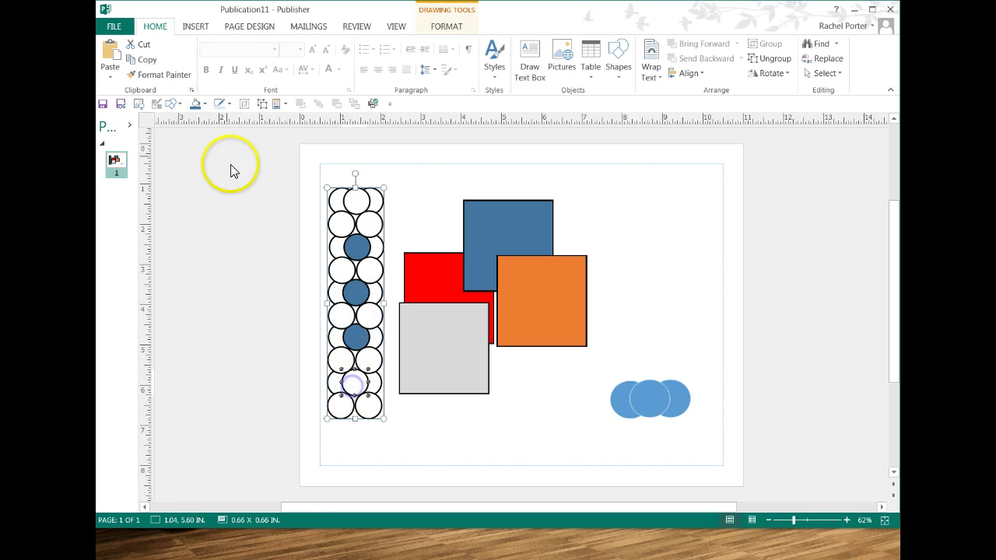
{"action": "left_click", "coordinate": [198, 103]}
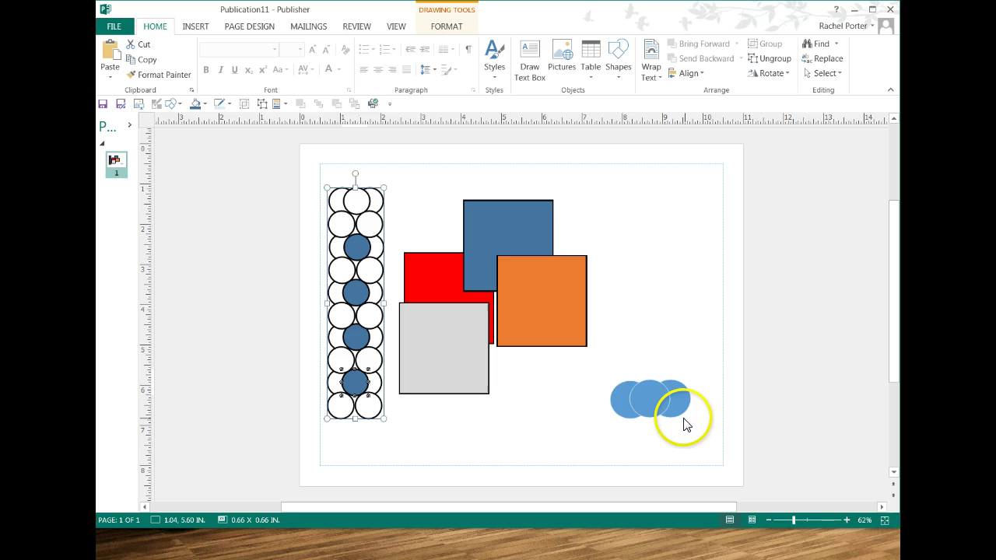
{"action": "left_click", "coordinate": [503, 440]}
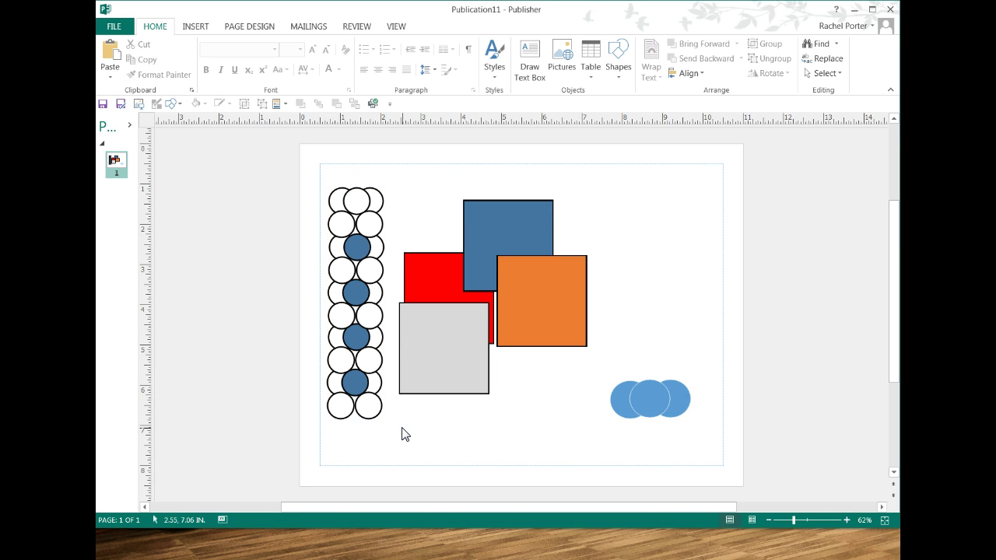
- Fill the whole circle column with the same dark blue and ungroup it into separate circles
{"action": "left_click_drag", "start_coordinate": [307, 398], "coordinate": [305, 160]}
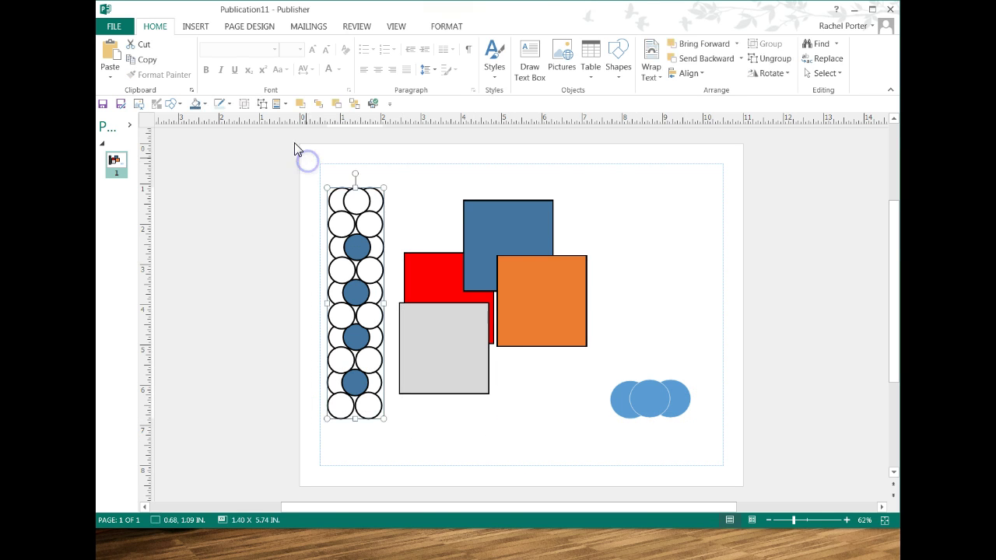
{"action": "left_click", "coordinate": [196, 104]}
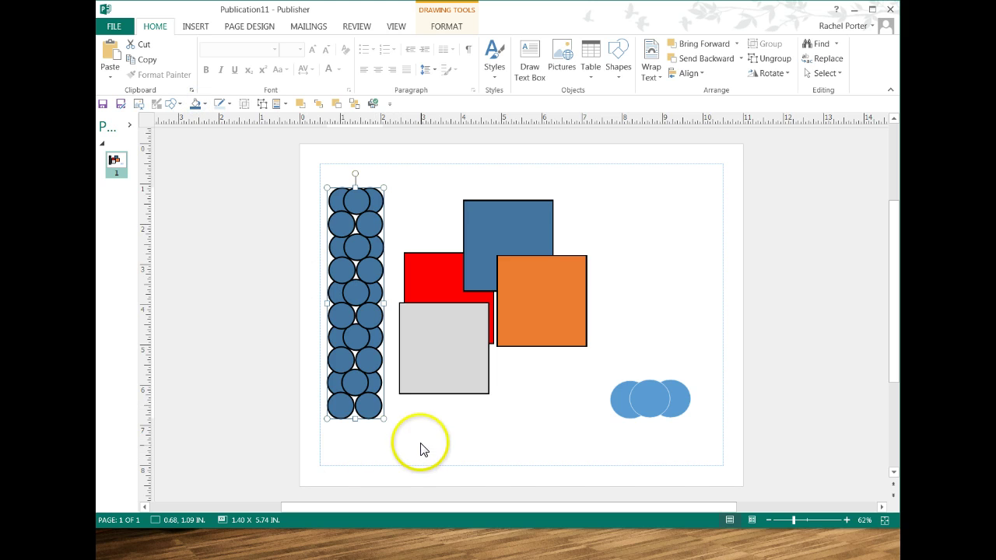
{"action": "left_click", "coordinate": [261, 103]}
{"action": "left_click", "coordinate": [300, 146]}
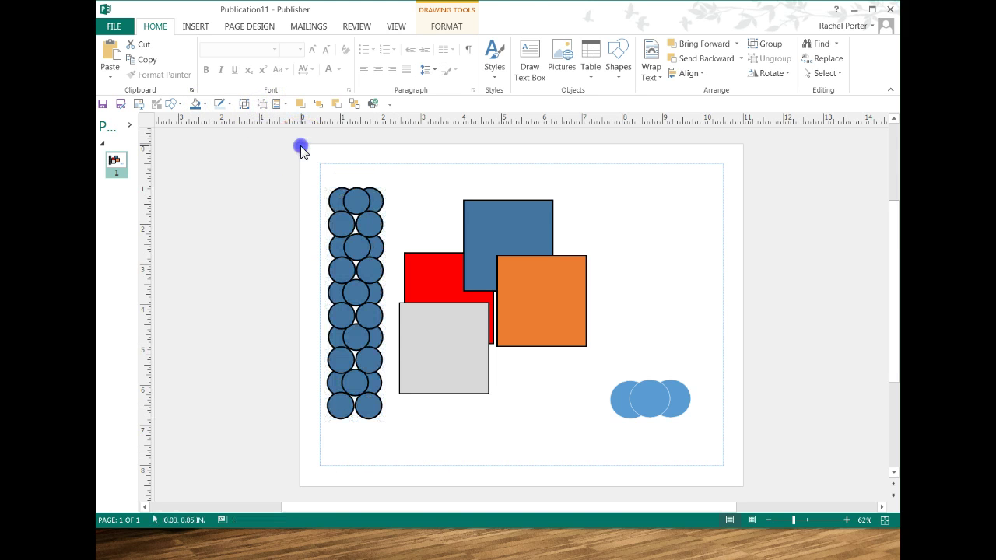
- Fill alternating circles down the column, including the rear right circle in the top row, with white
{"action": "left_click", "coordinate": [339, 200]}
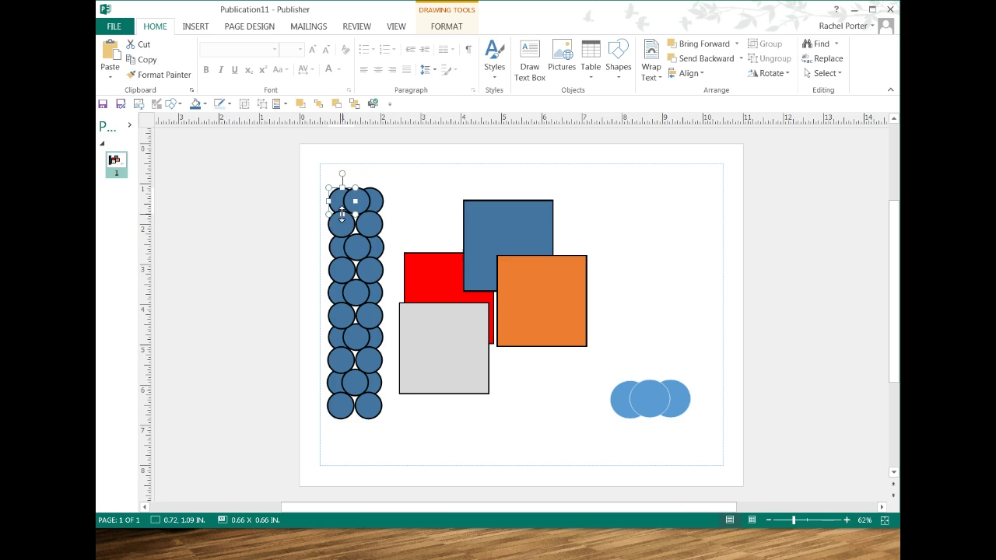
{"action": "left_click_drag", "start_coordinate": [345, 218], "coordinate": [352, 246]}
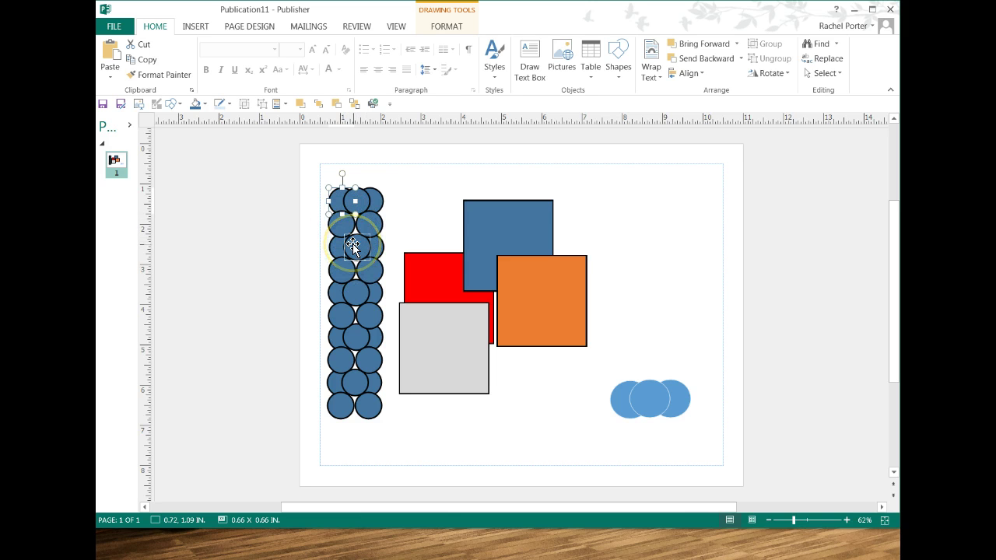
{"action": "left_click", "coordinate": [340, 226], "text": "shift"}
{"action": "left_click", "coordinate": [356, 248], "text": "shift"}
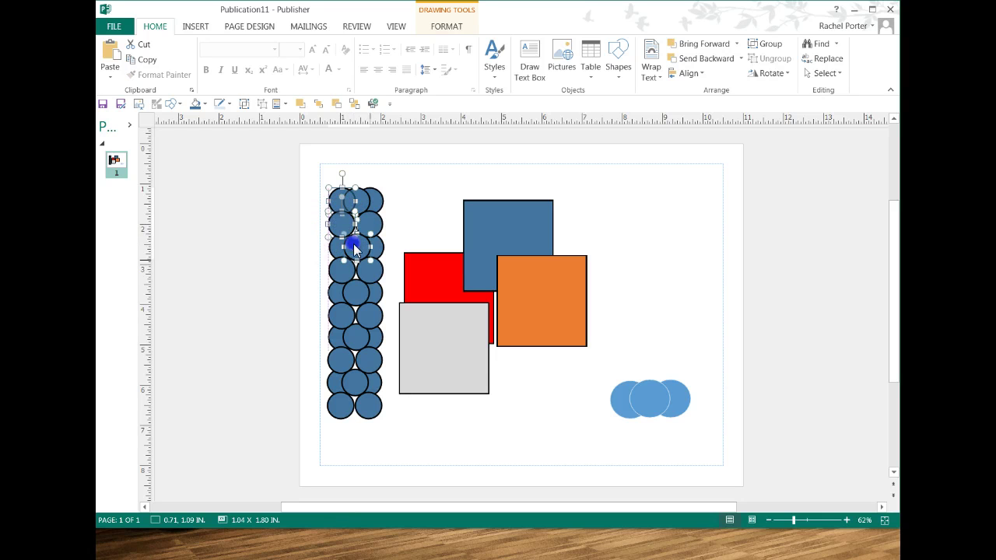
{"action": "left_click", "coordinate": [347, 327], "text": "shift"}
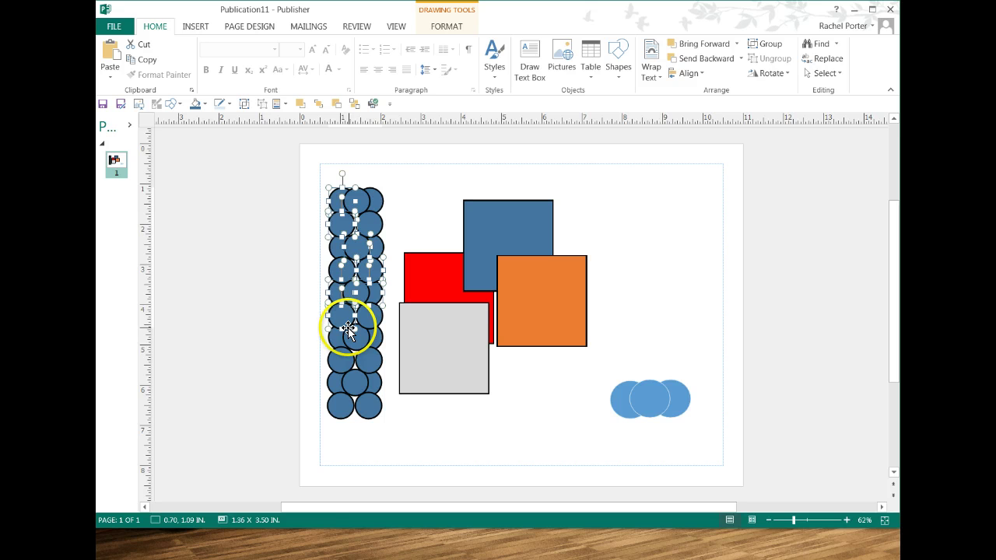
{"action": "left_click", "coordinate": [356, 342], "text": "shift"}
{"action": "left_click", "coordinate": [367, 359], "text": "shift"}
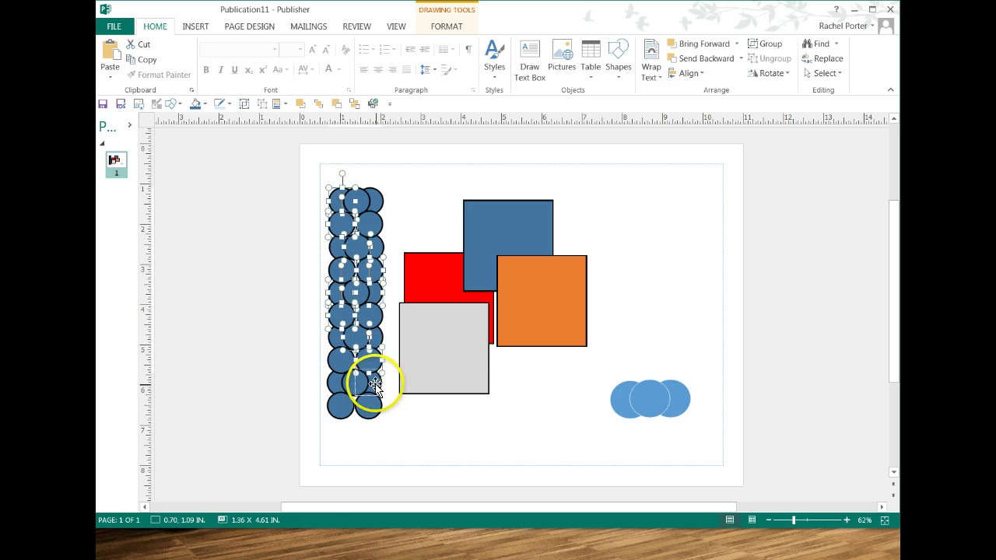
{"action": "left_click", "coordinate": [375, 383], "text": "shift"}
{"action": "left_click", "coordinate": [339, 401], "text": "shift"}
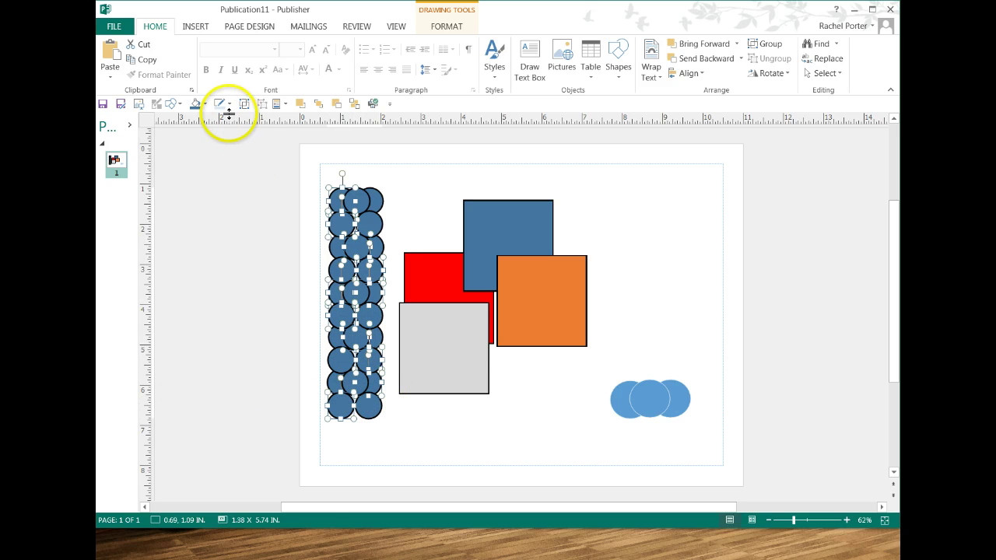
{"action": "left_click", "coordinate": [203, 104]}
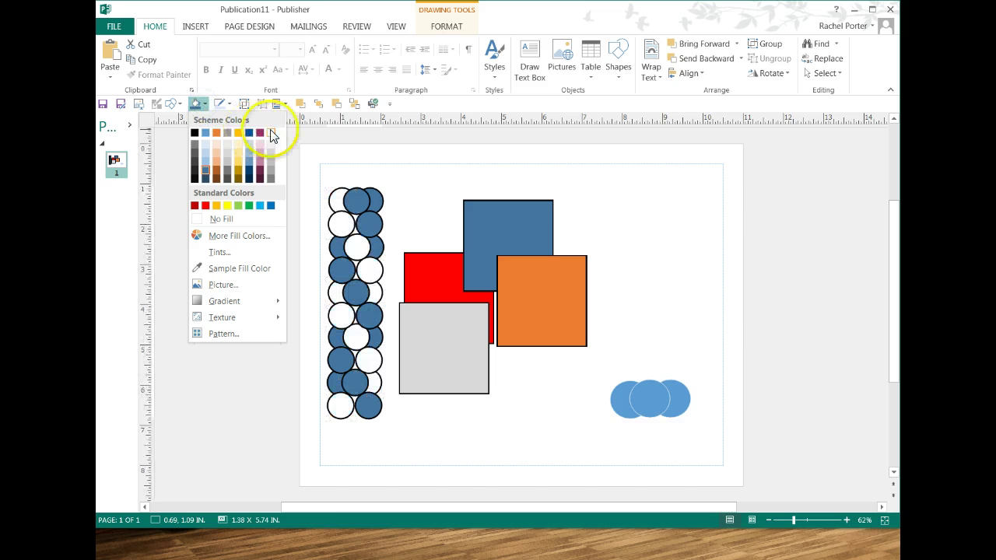
{"action": "left_click", "coordinate": [413, 443]}
{"action": "left_click", "coordinate": [416, 440]}
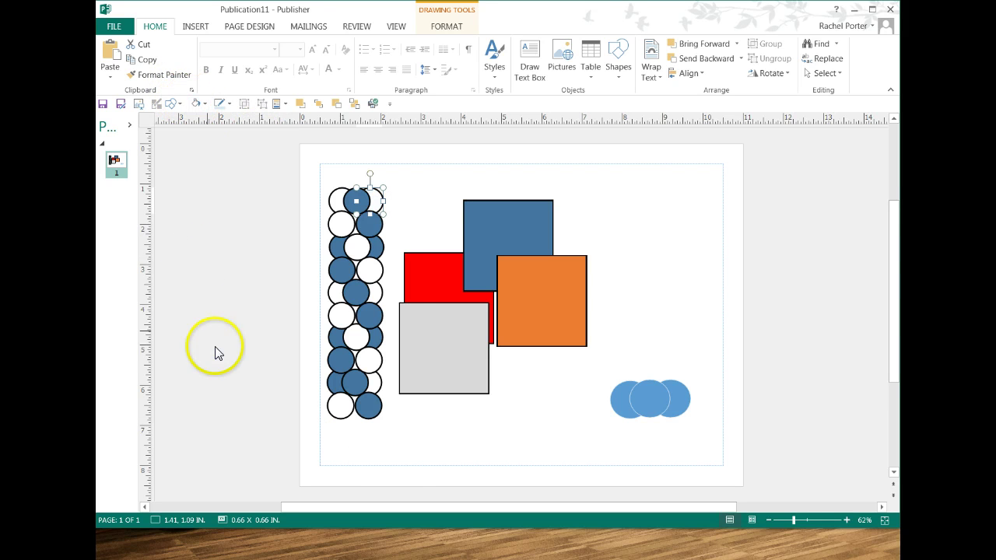
{"action": "left_click", "coordinate": [414, 460]}
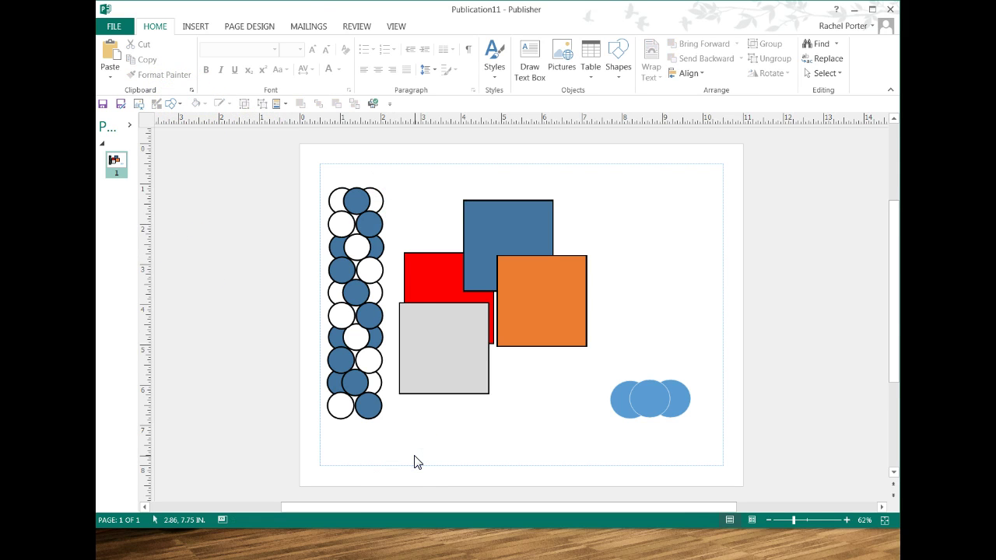
- Outline all the circles in the column in the darkest shade of scheme black with a ¼ pt weight
{"action": "left_click", "coordinate": [413, 436]}
{"action": "left_click_drag", "start_coordinate": [290, 154], "coordinate": [288, 152]}
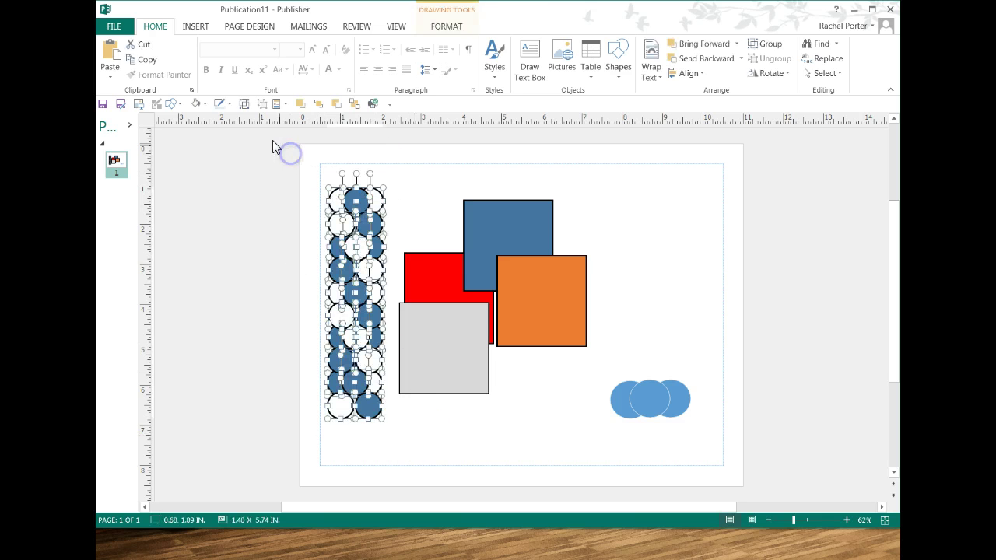
{"action": "left_click", "coordinate": [229, 105]}
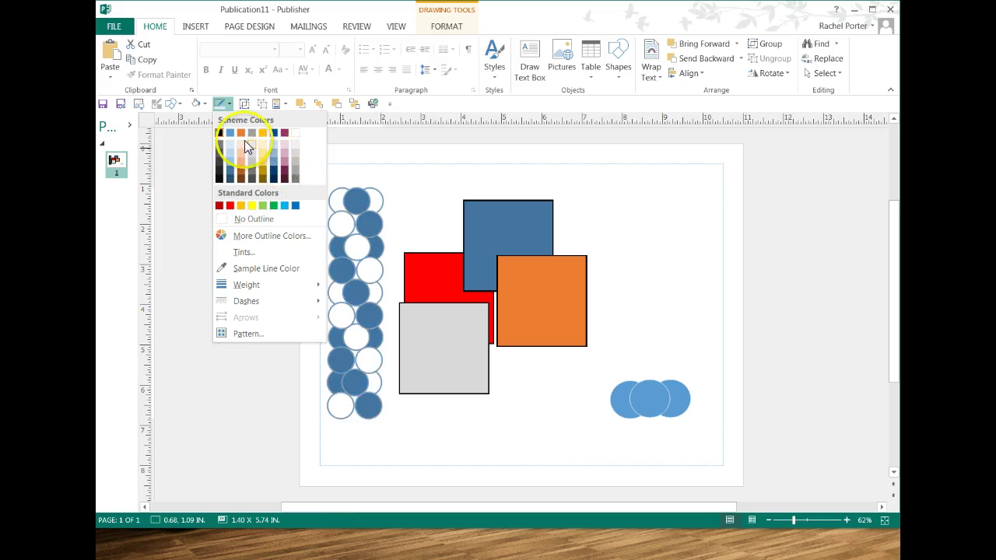
{"action": "left_click", "coordinate": [218, 180]}
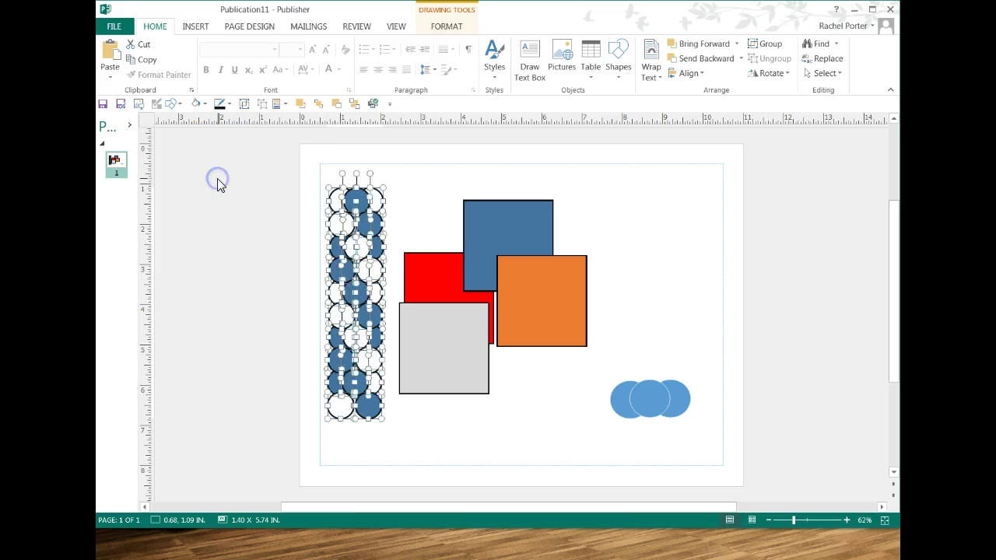
{"action": "left_click", "coordinate": [225, 104]}
{"action": "mouse_move", "coordinate": [231, 286]}
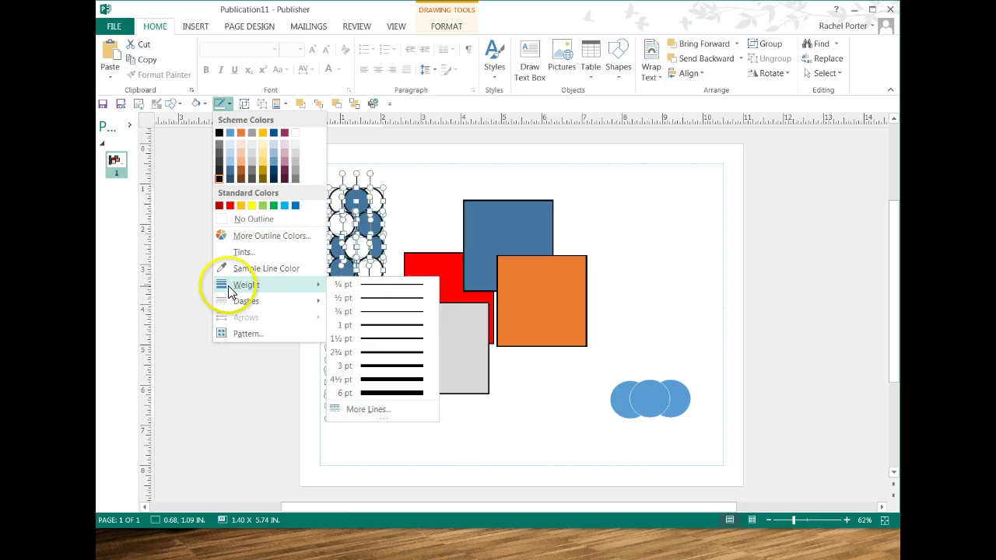
{"action": "left_click", "coordinate": [378, 284]}
{"action": "left_click", "coordinate": [463, 402]}
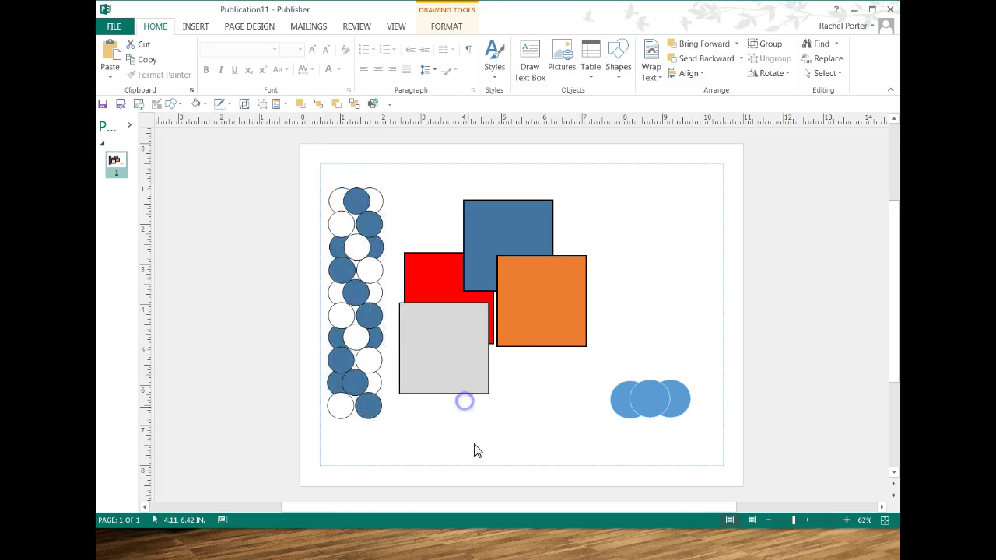
{"action": "left_click", "coordinate": [481, 455]}
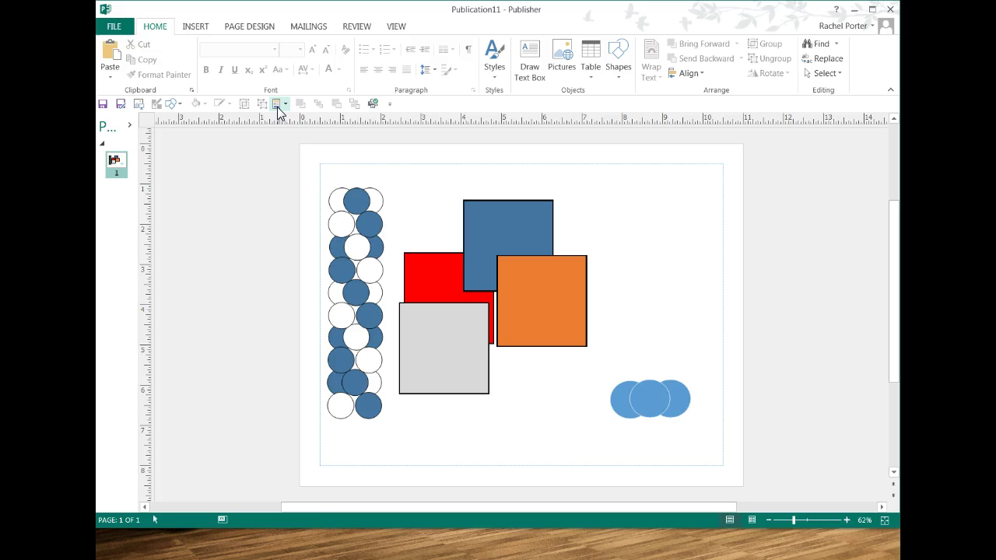
- Delete all the circles of the column beside the page's left margin
{"action": "left_click", "coordinate": [306, 153]}
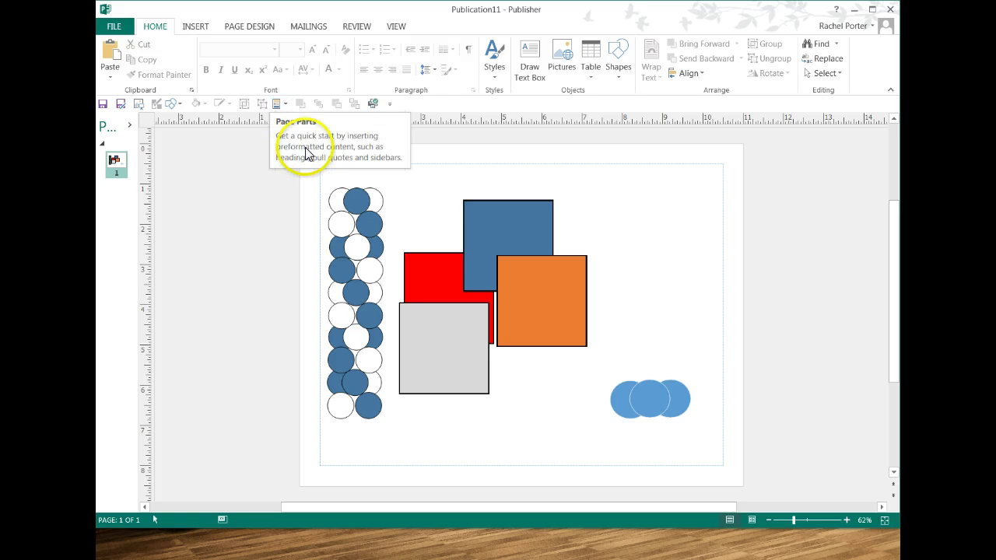
{"action": "left_click_drag", "start_coordinate": [311, 155], "coordinate": [406, 442]}
{"action": "key", "text": "Delete"}
- Bring the light gray square forward one level
{"action": "left_click", "coordinate": [423, 360]}
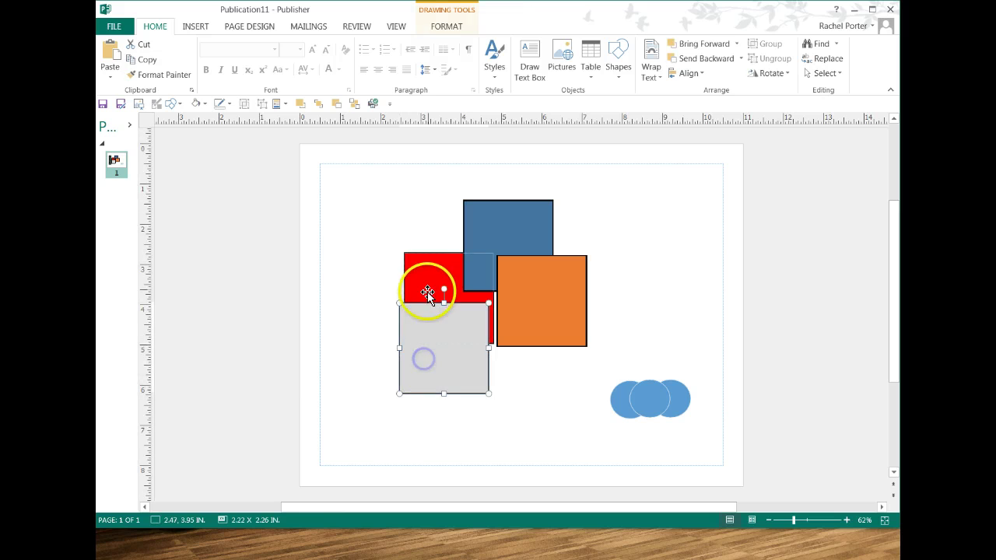
{"action": "left_click_drag", "start_coordinate": [427, 284], "coordinate": [427, 285]}
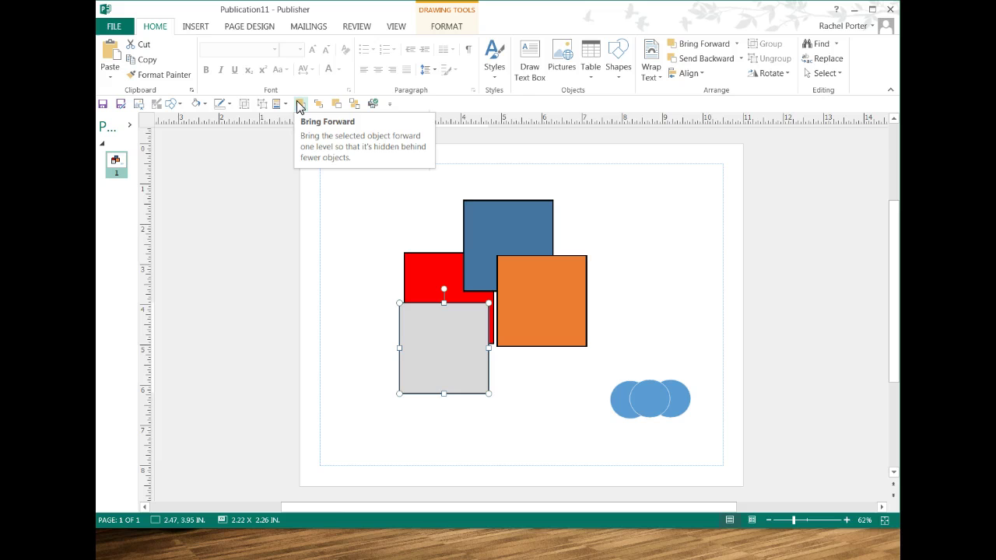
{"action": "left_click", "coordinate": [297, 104]}
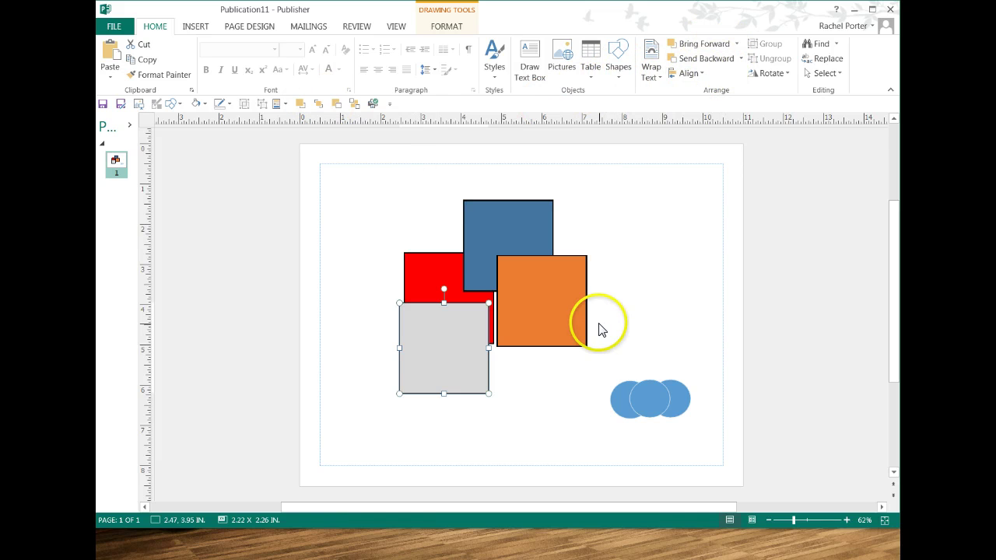
{"action": "left_click", "coordinate": [634, 280]}
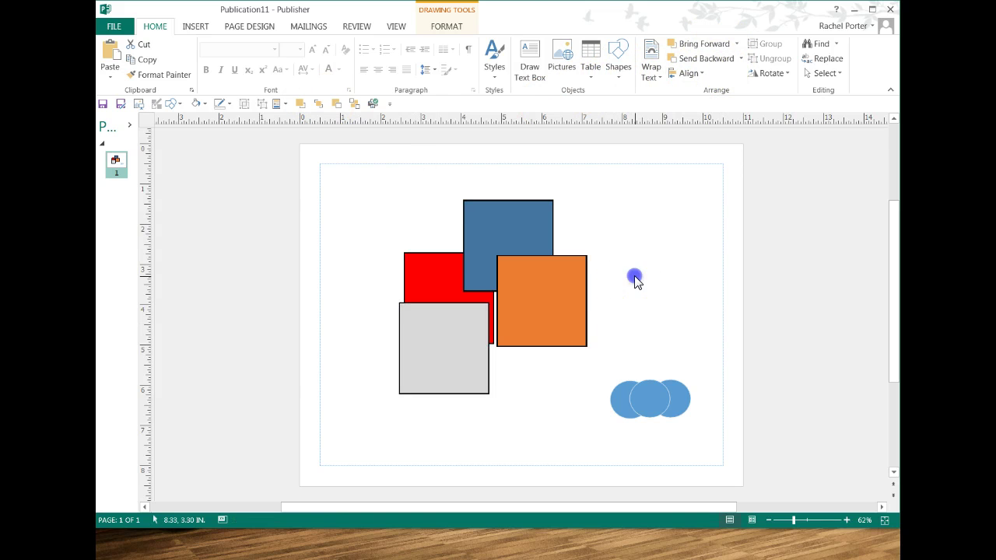
{"action": "left_click", "coordinate": [532, 223]}
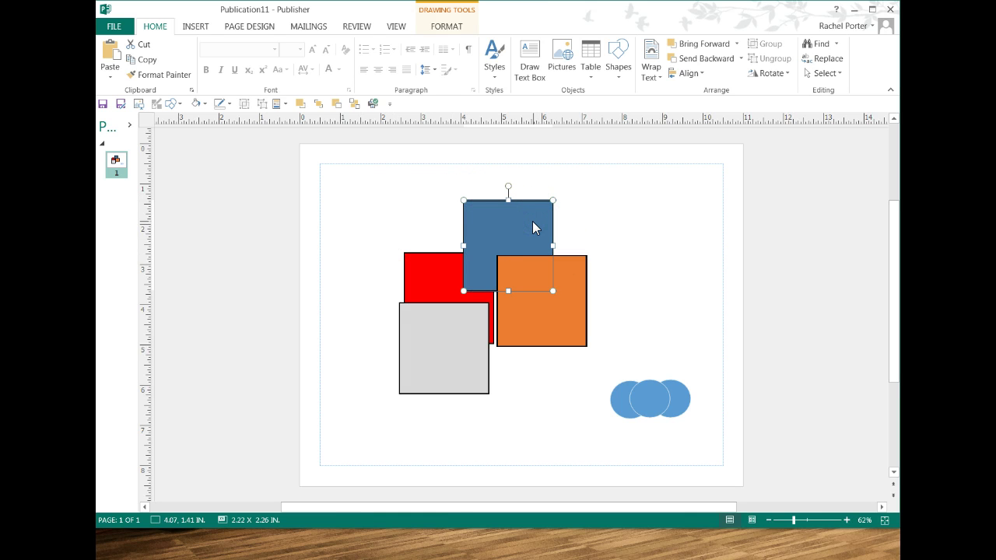
{"action": "left_click", "coordinate": [548, 261], "text": "shift"}
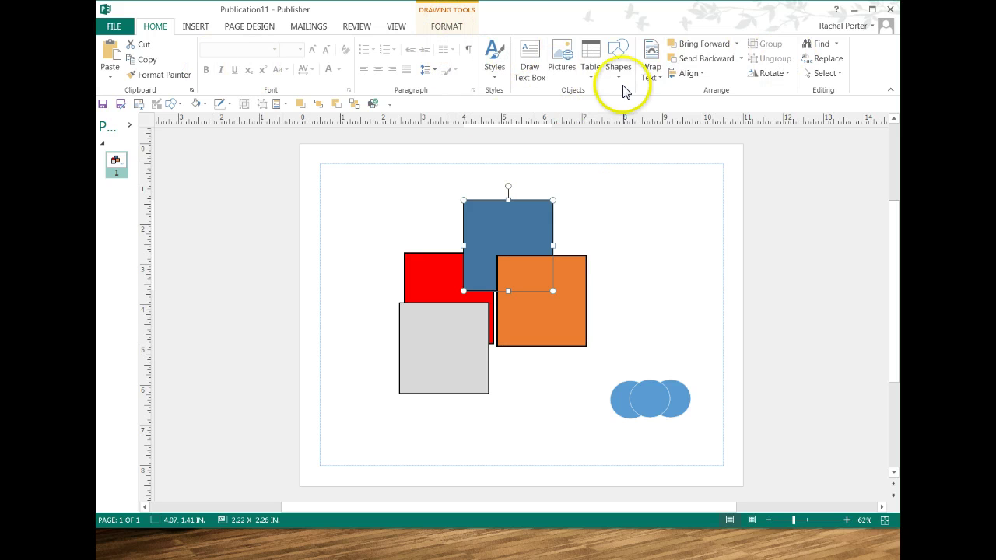
{"action": "left_click", "coordinate": [409, 184]}
{"action": "left_click", "coordinate": [165, 24]}
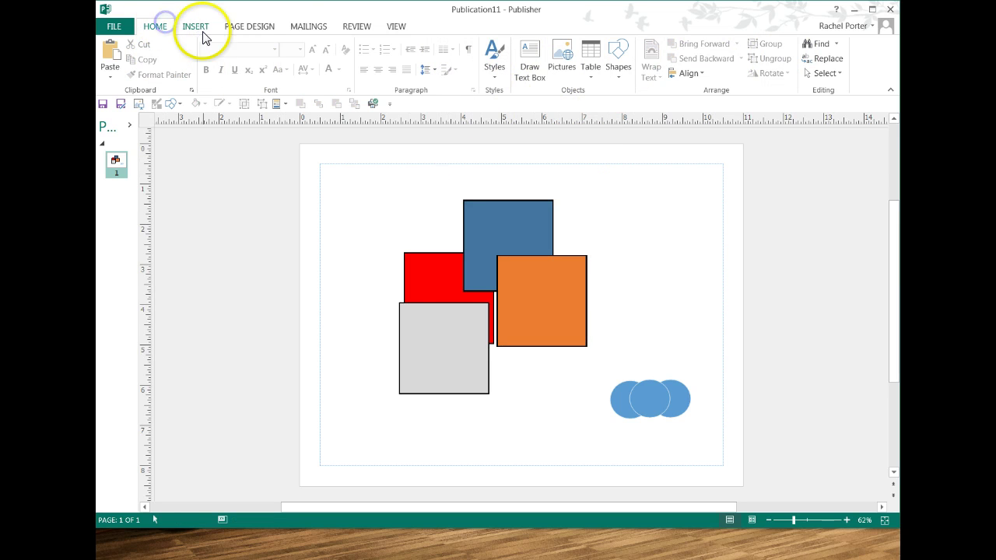
{"action": "left_click", "coordinate": [196, 28]}
- Apply the first Reflection Variations preset to the dark blue square as a shape effect
{"action": "left_click", "coordinate": [504, 219]}
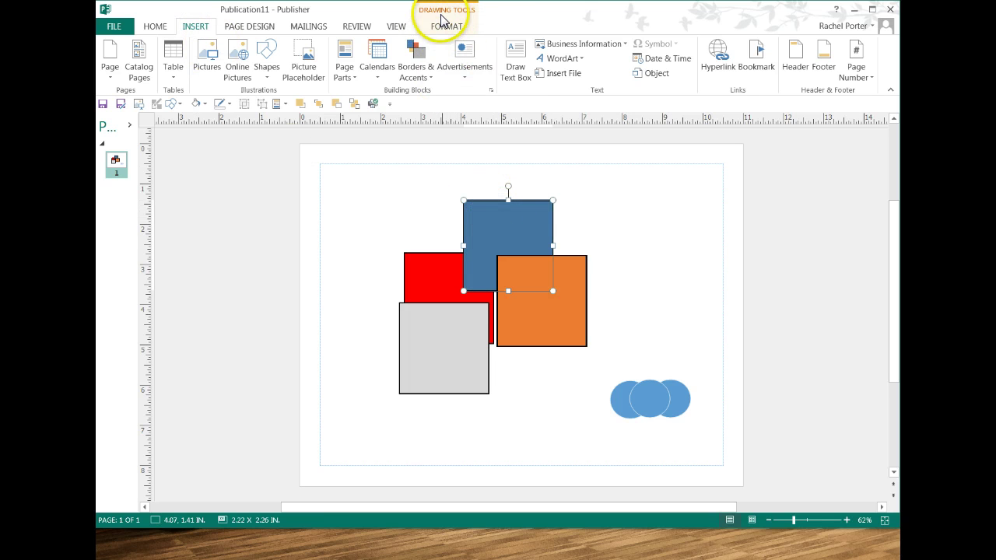
{"action": "left_click", "coordinate": [434, 30]}
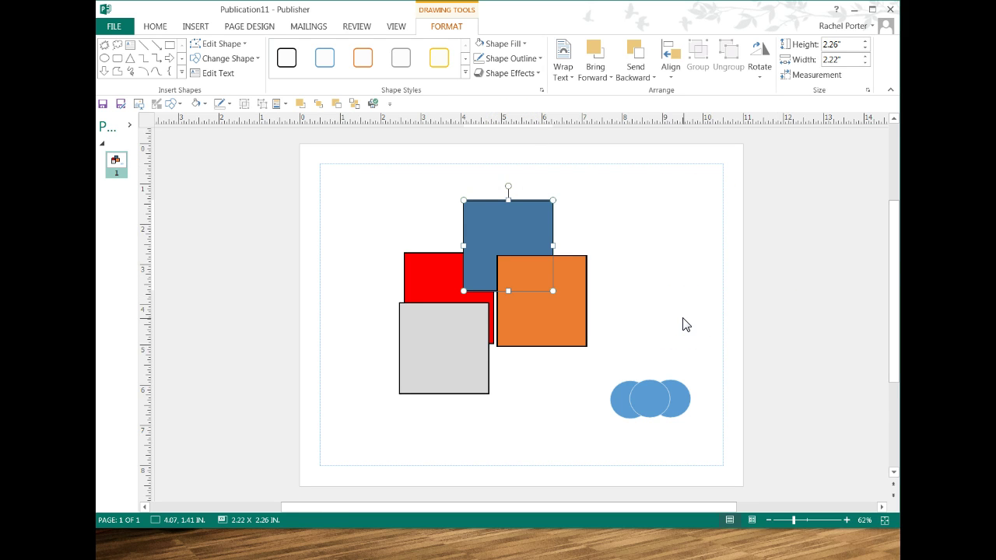
{"action": "left_click", "coordinate": [512, 75]}
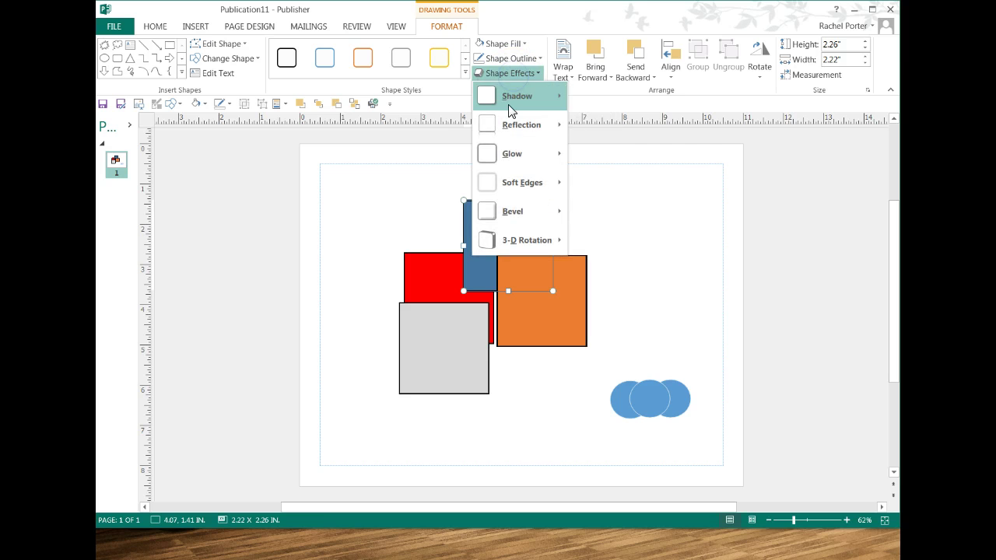
{"action": "mouse_move", "coordinate": [510, 127]}
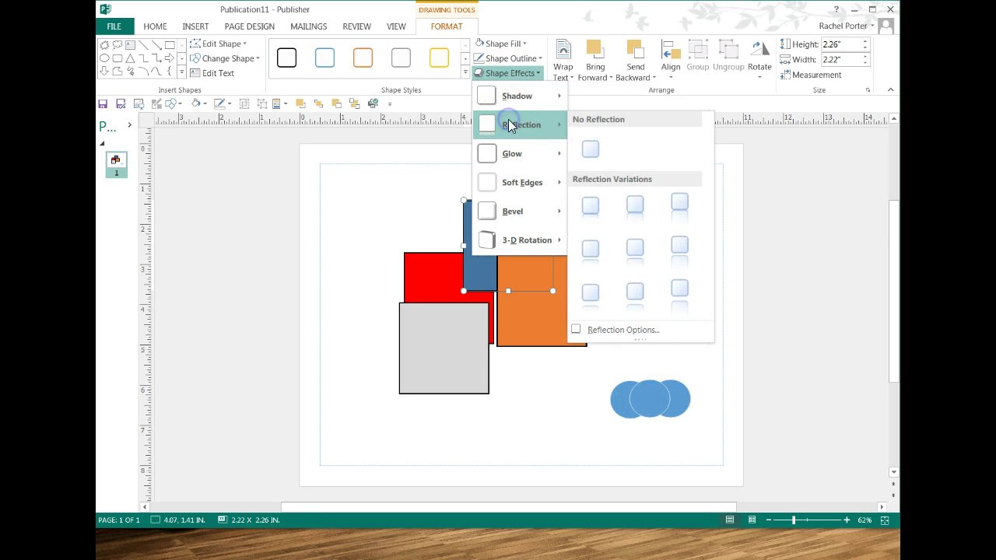
{"action": "left_click", "coordinate": [583, 206]}
{"action": "left_click", "coordinate": [540, 411]}
- Separate the overlapping squares by moving the dark blue one to the page's upper left and the red one to its upper right
{"action": "left_click_drag", "start_coordinate": [482, 231], "coordinate": [388, 218]}
{"action": "left_click_drag", "start_coordinate": [483, 290], "coordinate": [683, 210]}
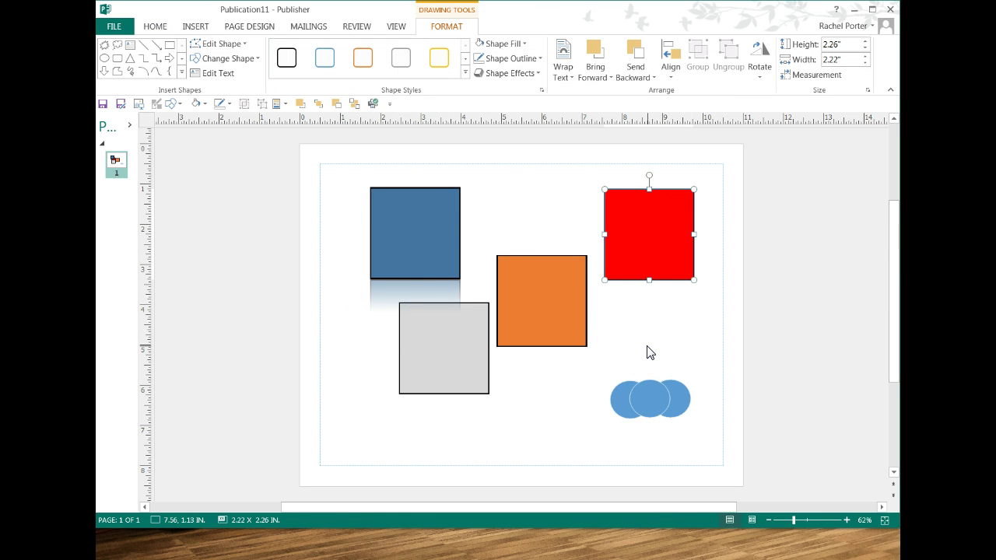
{"action": "left_click", "coordinate": [407, 281]}
{"action": "left_click", "coordinate": [358, 279]}
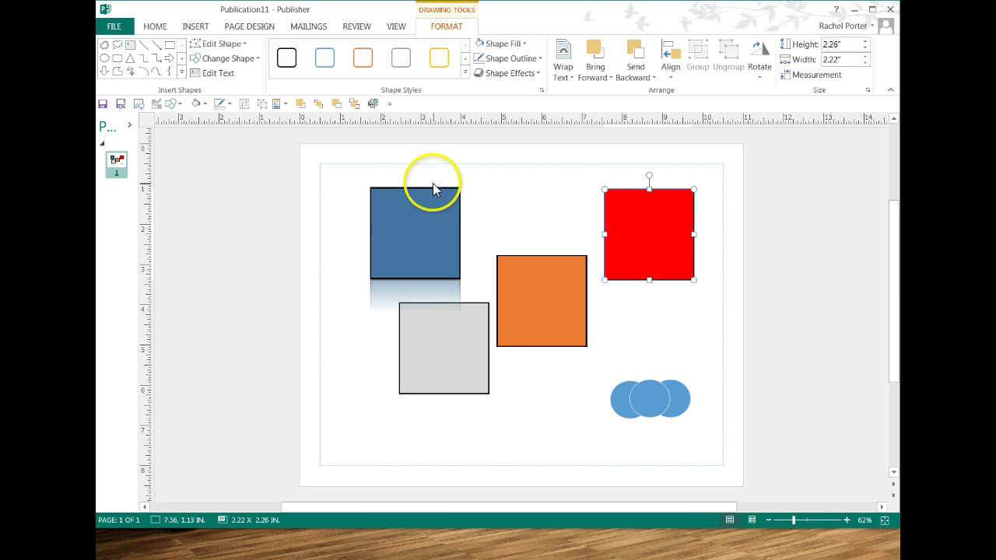
- Apply the first bevel preset in the second row of the Bevel gallery to the red square
{"action": "left_click", "coordinate": [507, 73]}
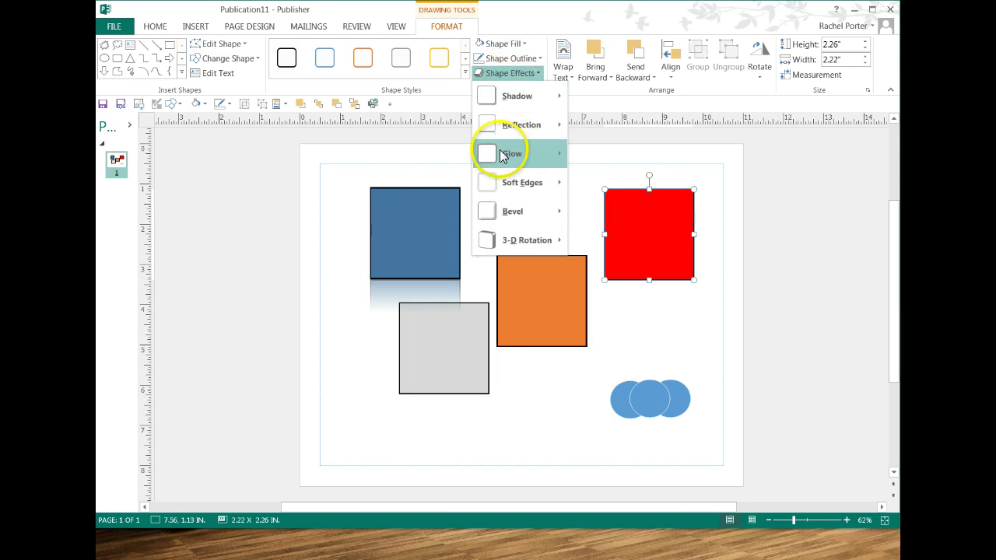
{"action": "mouse_move", "coordinate": [489, 210]}
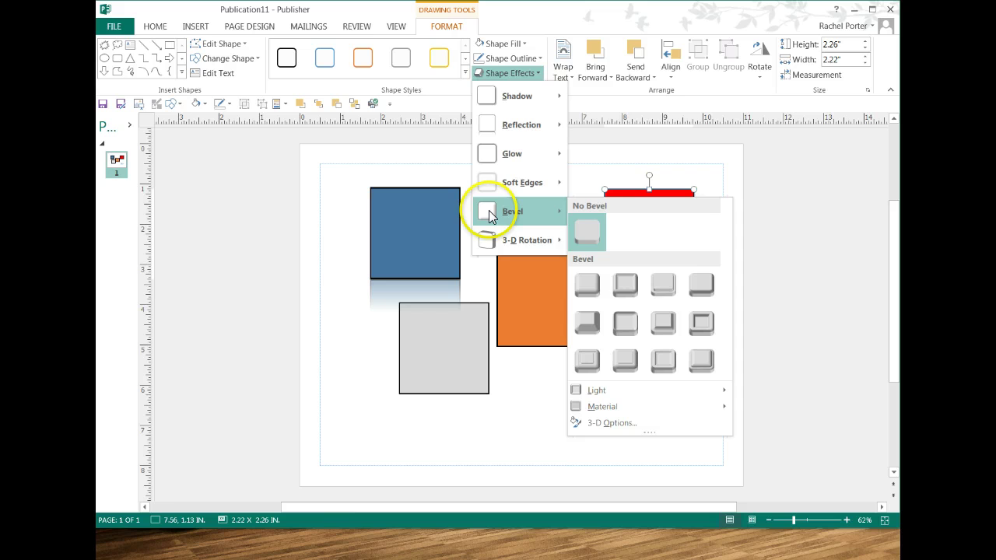
{"action": "left_click", "coordinate": [581, 321]}
{"action": "left_click", "coordinate": [642, 318]}
{"action": "left_click", "coordinate": [647, 239]}
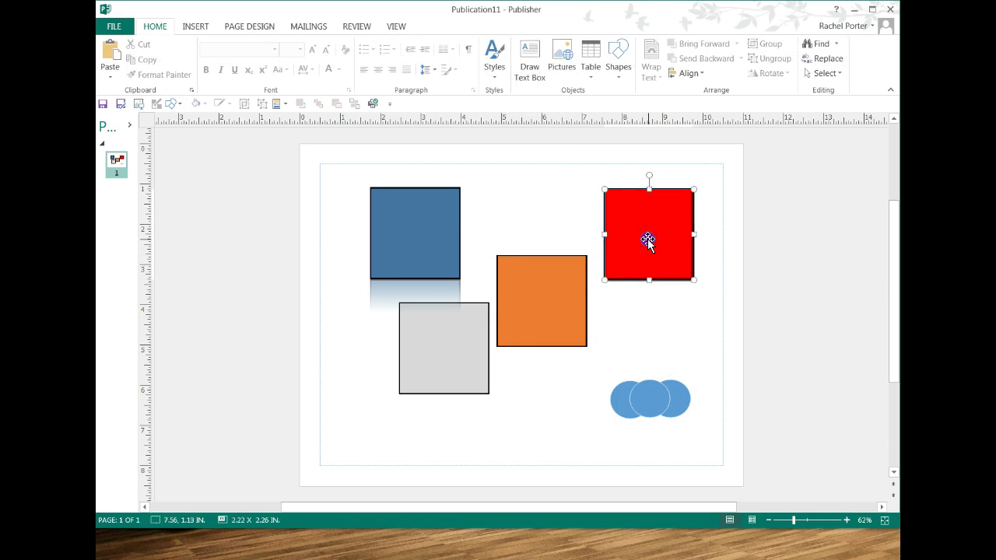
{"action": "left_click", "coordinate": [628, 332]}
- Move the red, dark blue and light gray squares inward so the red and gray ones overlap the orange square and the blue one touches it
{"action": "left_click", "coordinate": [584, 285]}
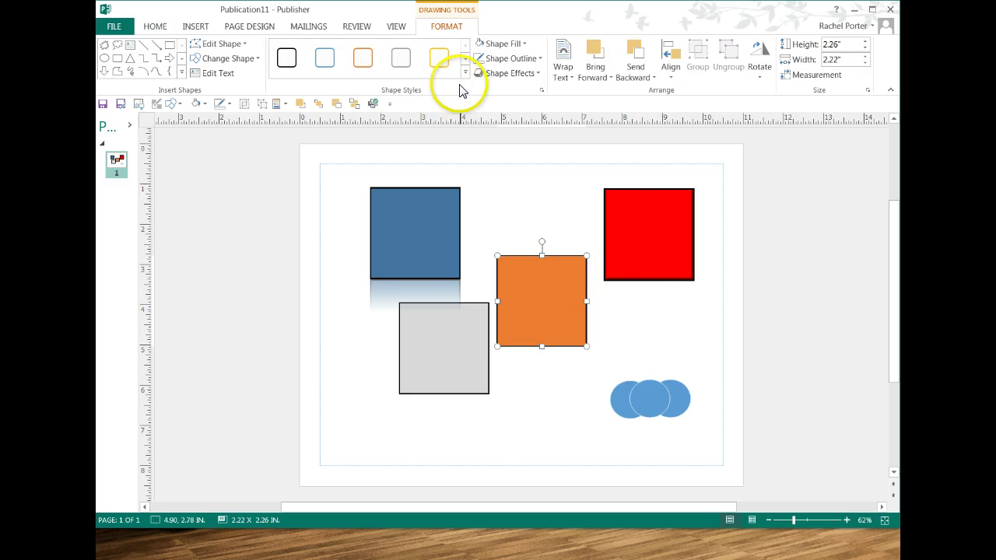
{"action": "left_click_drag", "start_coordinate": [646, 190], "coordinate": [582, 227]}
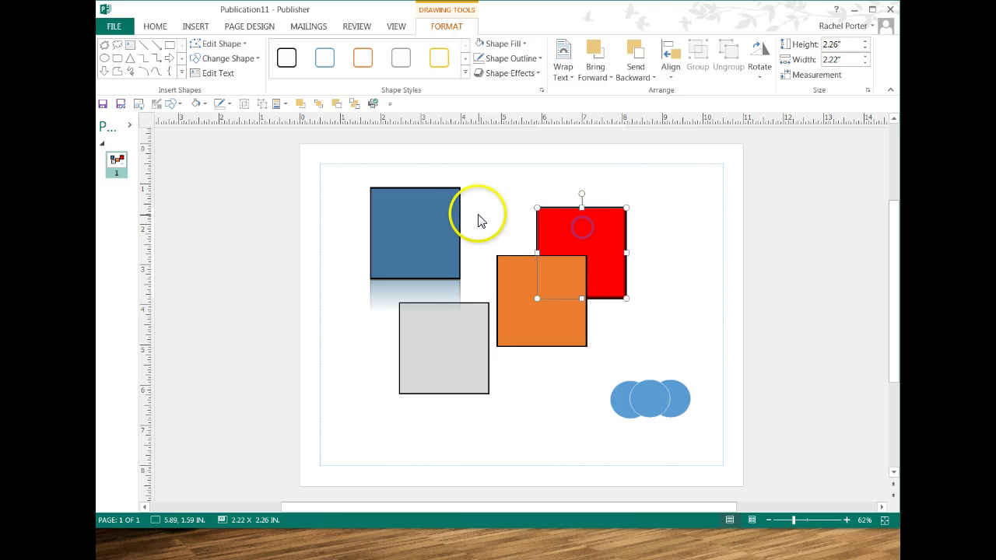
{"action": "left_click_drag", "start_coordinate": [422, 220], "coordinate": [485, 227]}
{"action": "left_click_drag", "start_coordinate": [466, 369], "coordinate": [532, 378]}
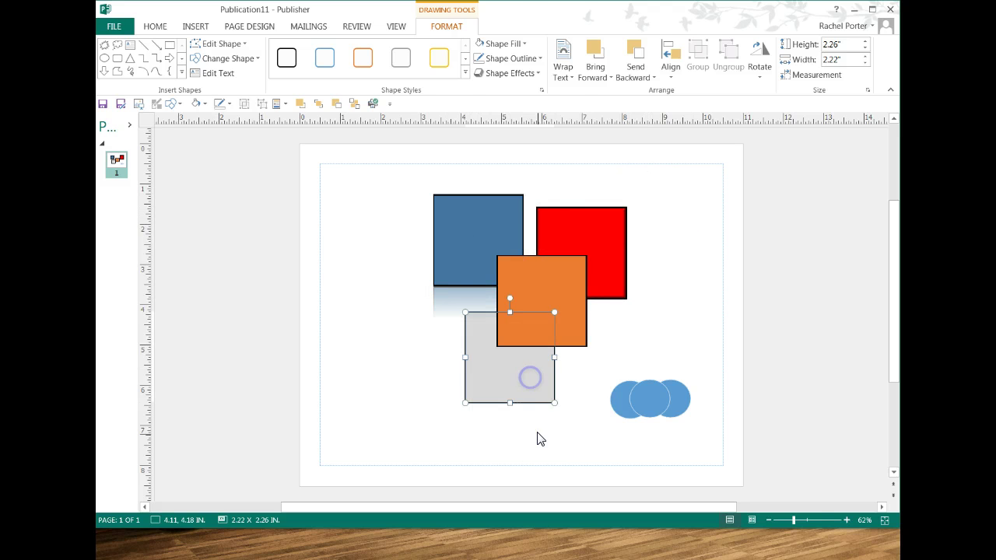
{"action": "left_click", "coordinate": [536, 444]}
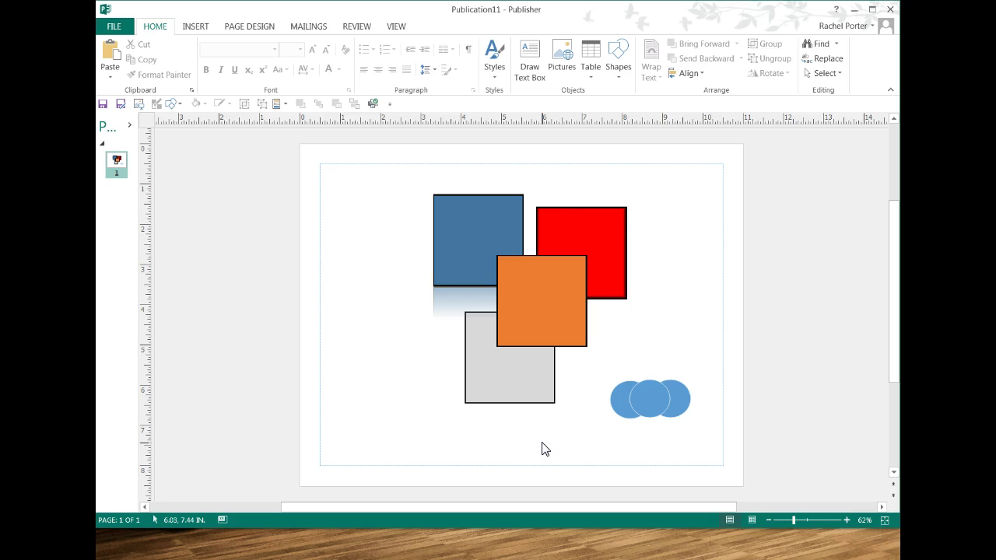
{"action": "left_click", "coordinate": [539, 355]}
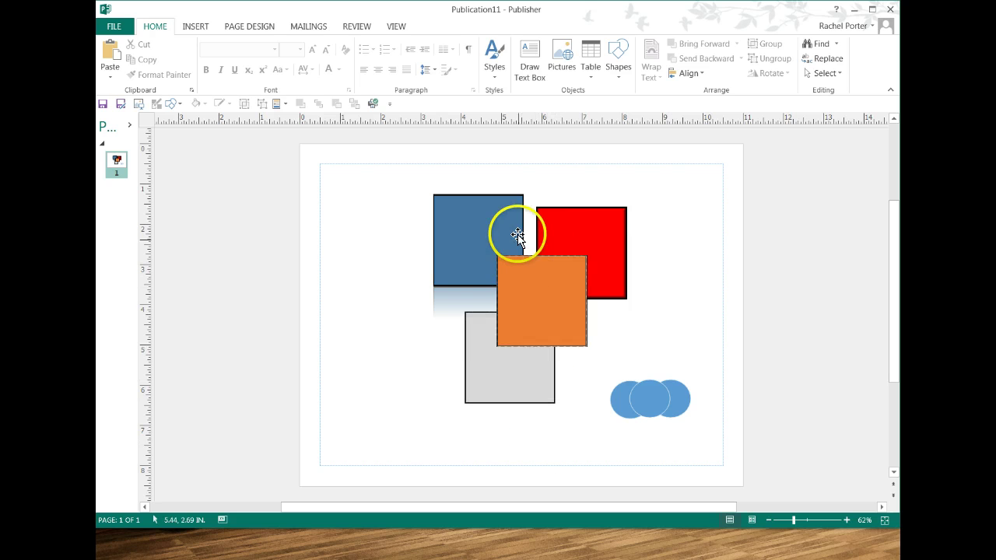
- Bring the red square forward in front of the orange square
{"action": "left_click", "coordinate": [571, 223]}
{"action": "left_click", "coordinate": [446, 26]}
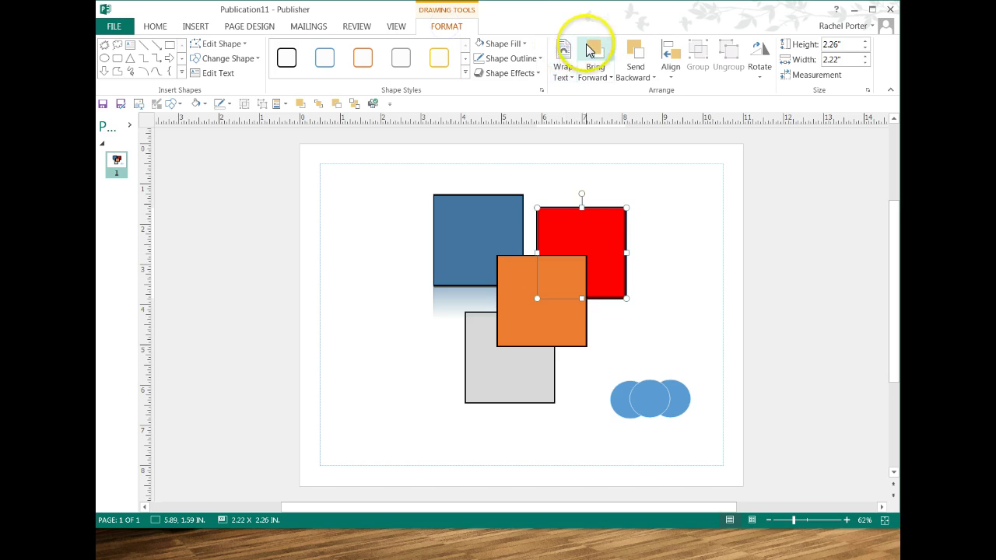
{"action": "left_click", "coordinate": [627, 52]}
{"action": "left_click", "coordinate": [595, 53]}
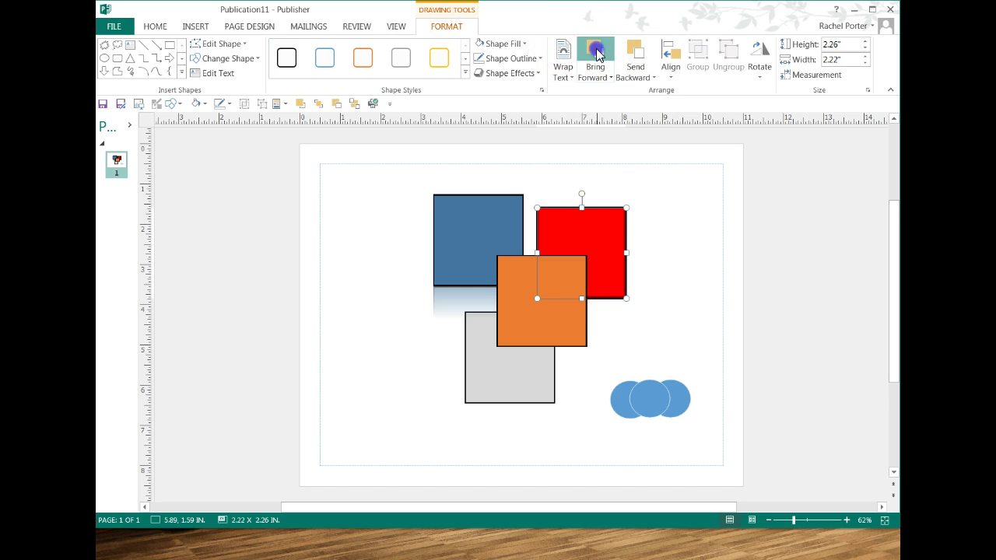
- Move the dark blue square slightly down the page and bring it forward in front of the orange square
{"action": "left_click", "coordinate": [473, 245]}
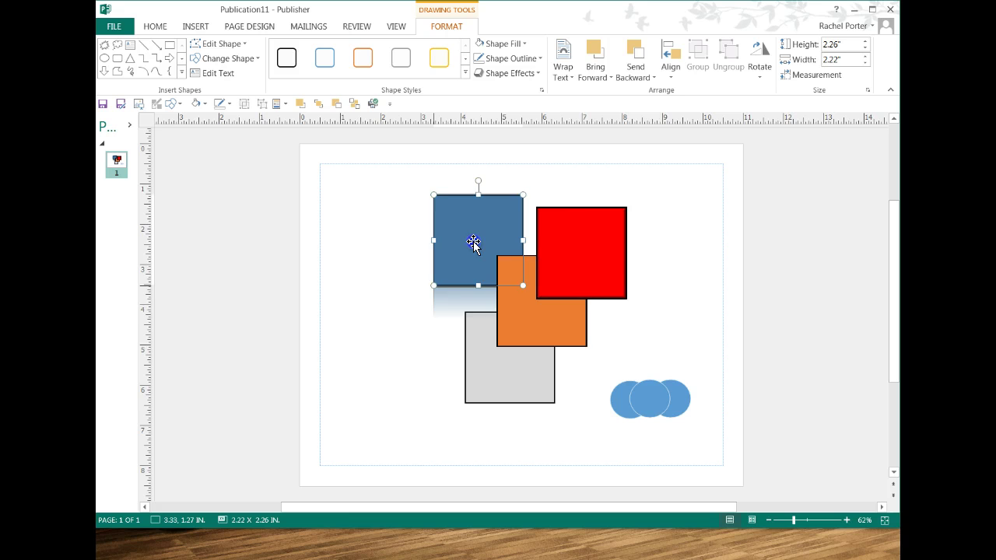
{"action": "left_click_drag", "start_coordinate": [474, 244], "coordinate": [474, 261]}
{"action": "left_click", "coordinate": [635, 50]}
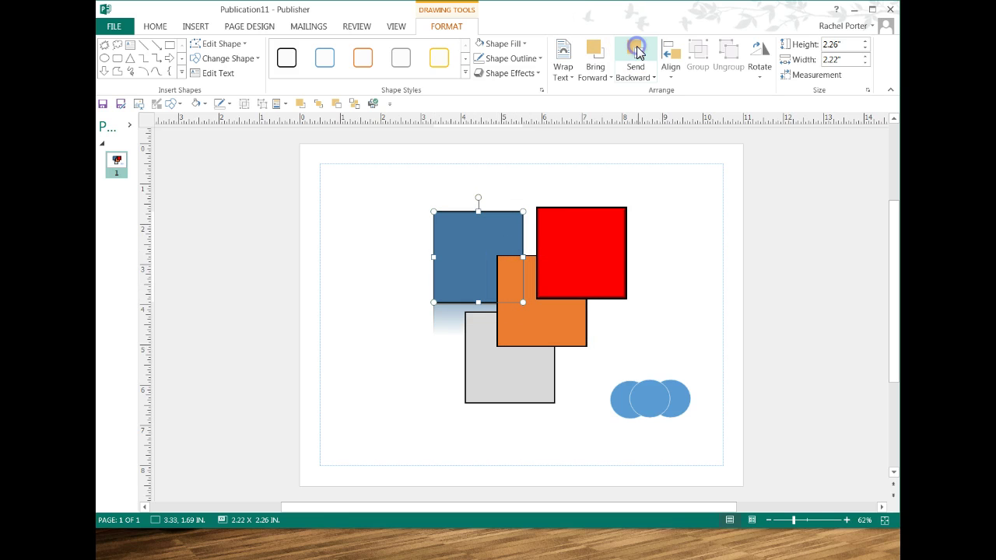
{"action": "left_click", "coordinate": [595, 53]}
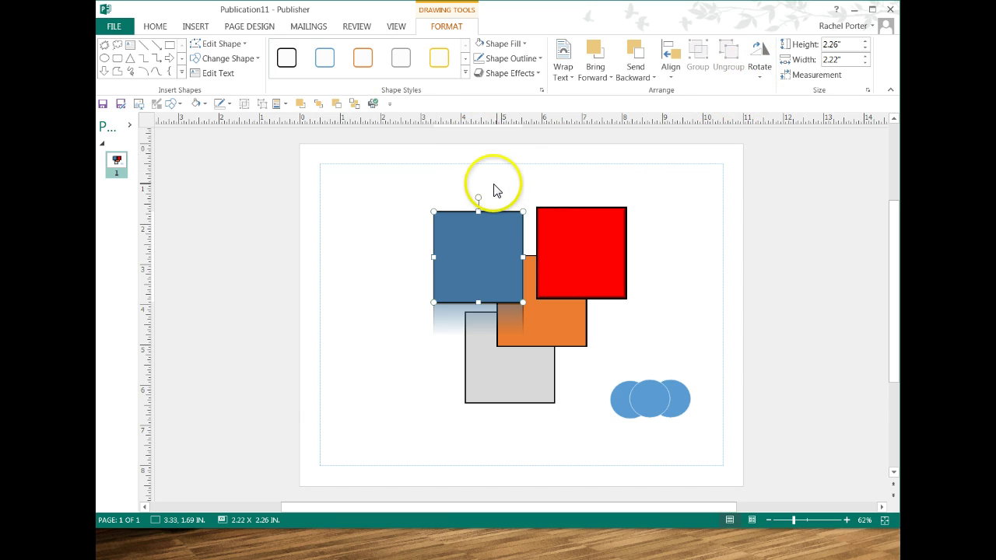
- Rotate the dark blue square into a diamond, and use Free Rotate to bring it to a slight counterclockwise tilt
{"action": "left_click_drag", "start_coordinate": [477, 198], "coordinate": [446, 225]}
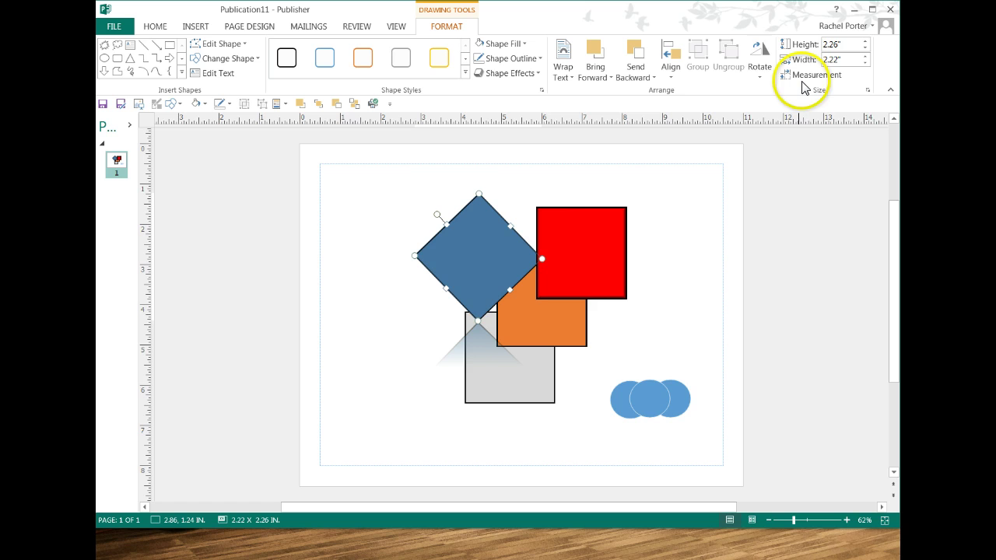
{"action": "left_click", "coordinate": [759, 59]}
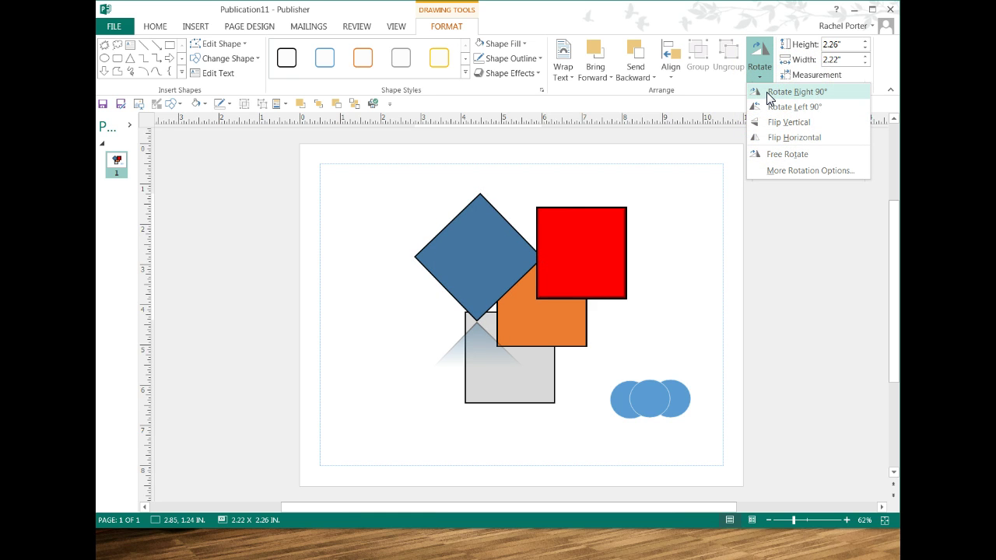
{"action": "left_click", "coordinate": [769, 154]}
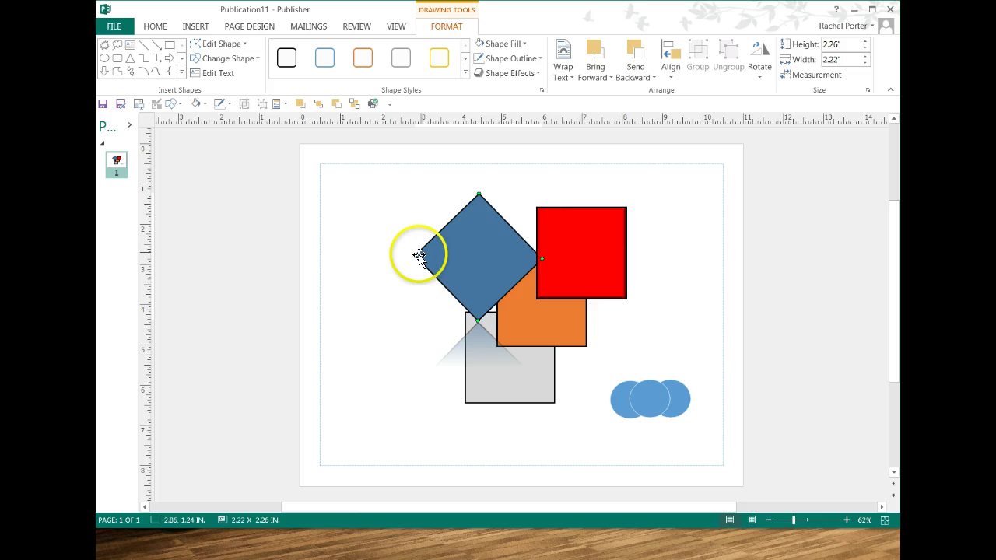
{"action": "left_click_drag", "start_coordinate": [414, 255], "coordinate": [454, 236]}
- Move the red square clear of the others to about 7.51, 1.49 in and tilt it slightly counterclockwise
{"action": "left_click", "coordinate": [585, 248]}
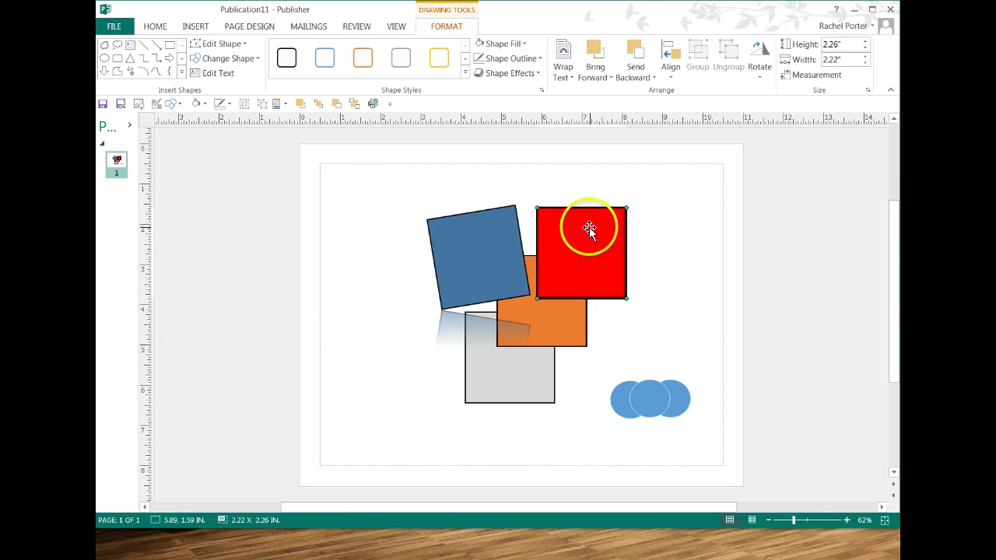
{"action": "left_click_drag", "start_coordinate": [589, 228], "coordinate": [649, 245]}
{"action": "left_click", "coordinate": [614, 206]}
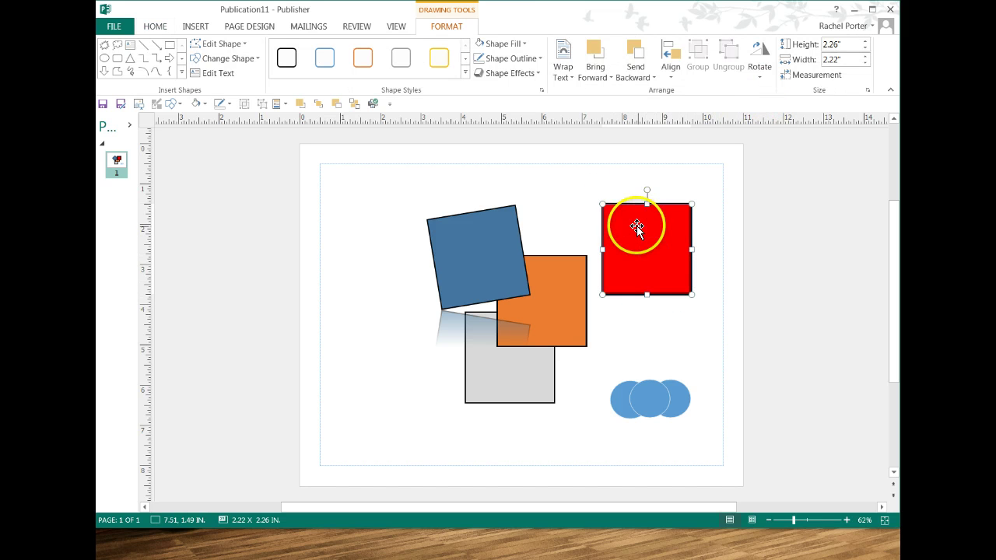
{"action": "left_click_drag", "start_coordinate": [645, 187], "coordinate": [638, 216]}
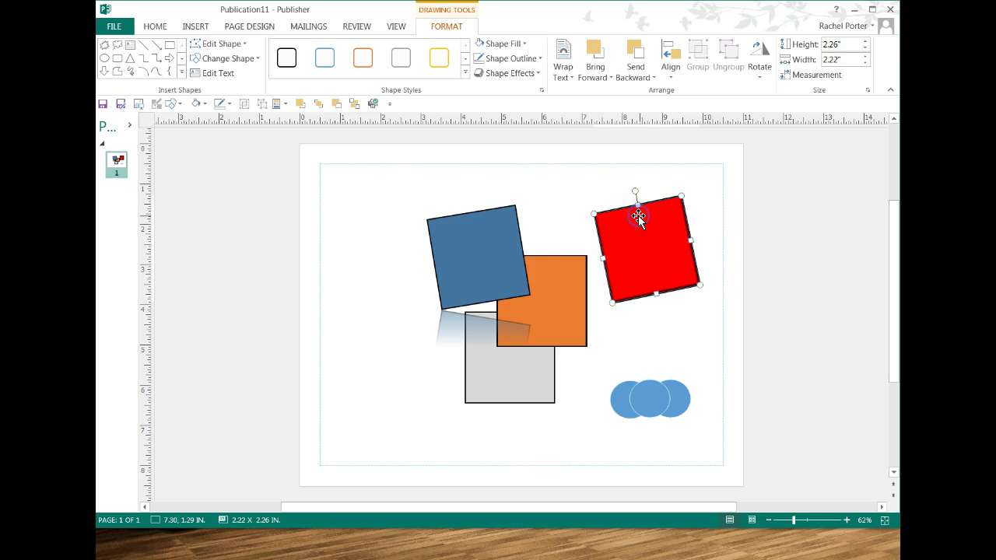
- Set the red square's rotation to exactly 270° through the additional rotation options
{"action": "left_click", "coordinate": [762, 78]}
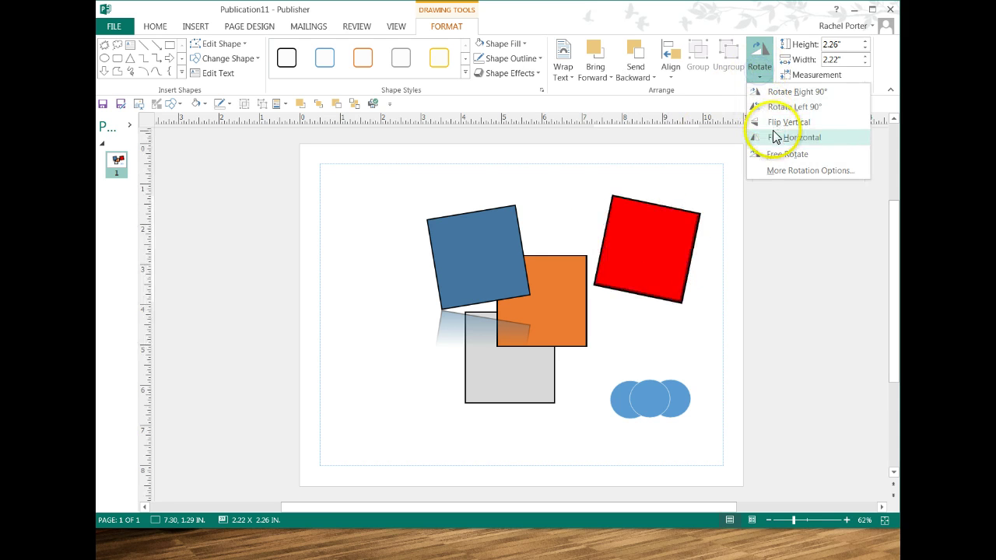
{"action": "left_click", "coordinate": [778, 172]}
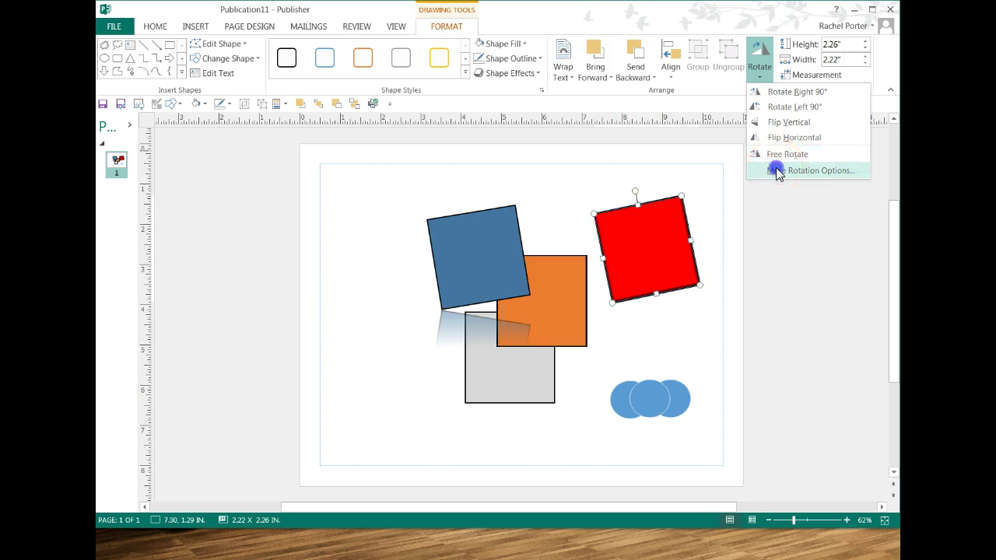
{"action": "left_click_drag", "start_coordinate": [420, 171], "coordinate": [410, 170]}
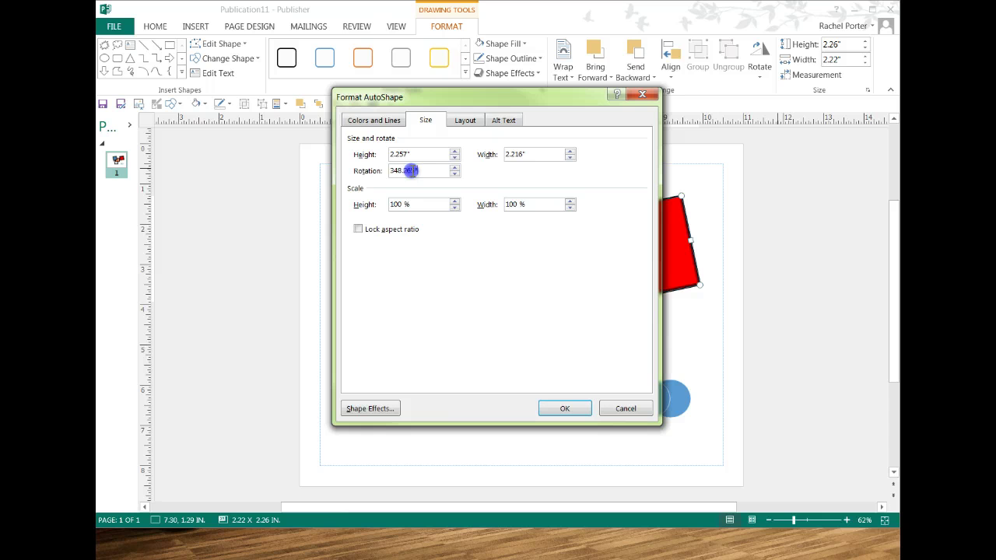
{"action": "type", "text": "270"}
{"action": "key", "text": "Return"}
{"action": "left_click", "coordinate": [634, 252]}
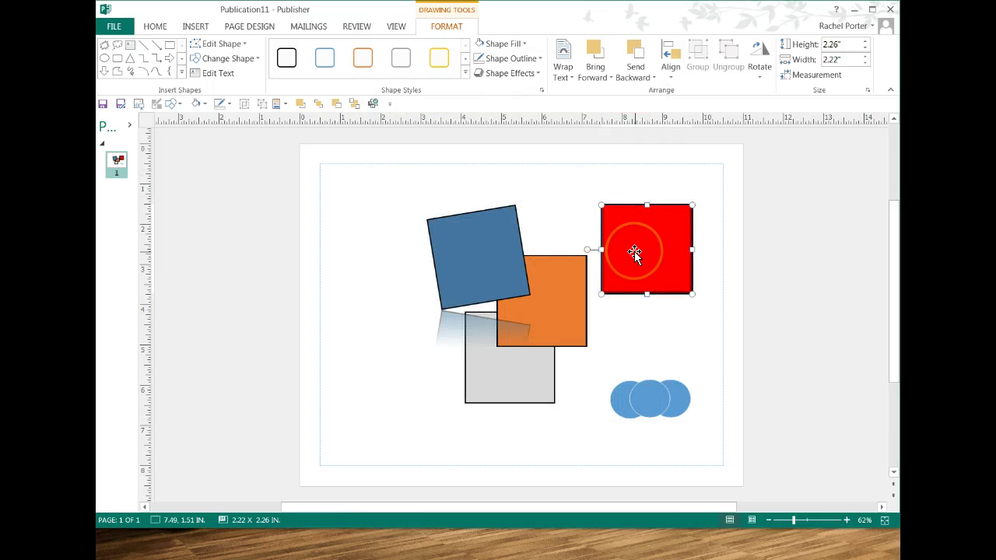
{"action": "left_click", "coordinate": [607, 223]}
{"action": "left_click", "coordinate": [663, 230]}
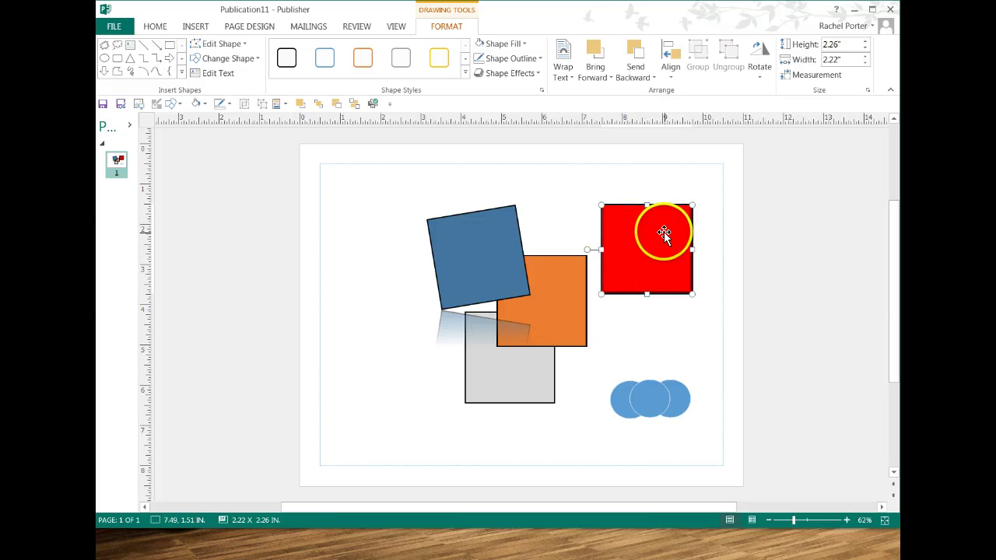
{"action": "left_click", "coordinate": [618, 267]}
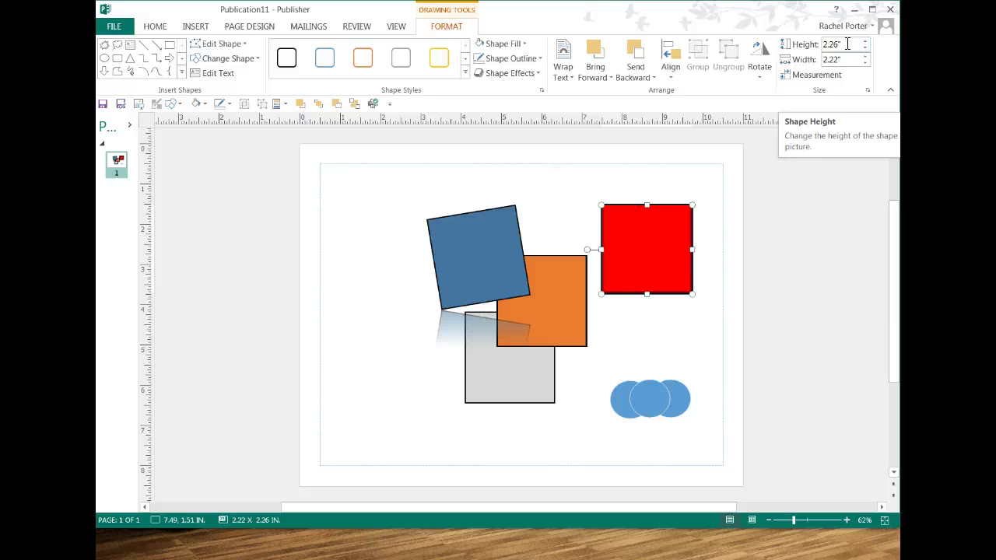
- Draw a rectangle near the page's bottom-left margin corner and set its width to 6" and height to 2.5"
{"action": "left_click", "coordinate": [168, 45]}
{"action": "mouse_move", "coordinate": [327, 427]}
{"action": "left_mouse_down"}
{"action": "mouse_move", "coordinate": [347, 464]}
{"action": "mouse_move", "coordinate": [529, 465]}
{"action": "left_mouse_up"}
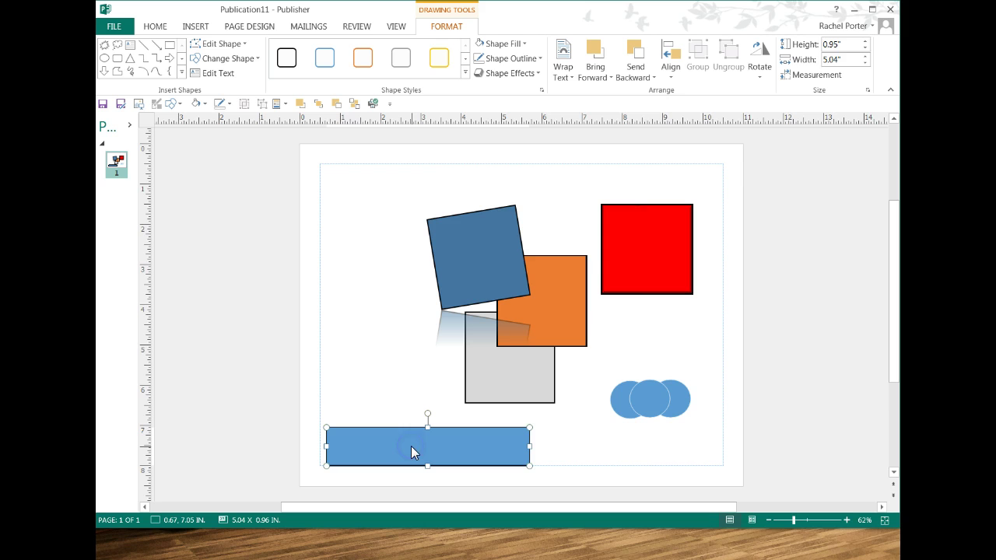
{"action": "left_click", "coordinate": [850, 60]}
{"action": "type", "text": "6"}
{"action": "key", "text": "Return"}
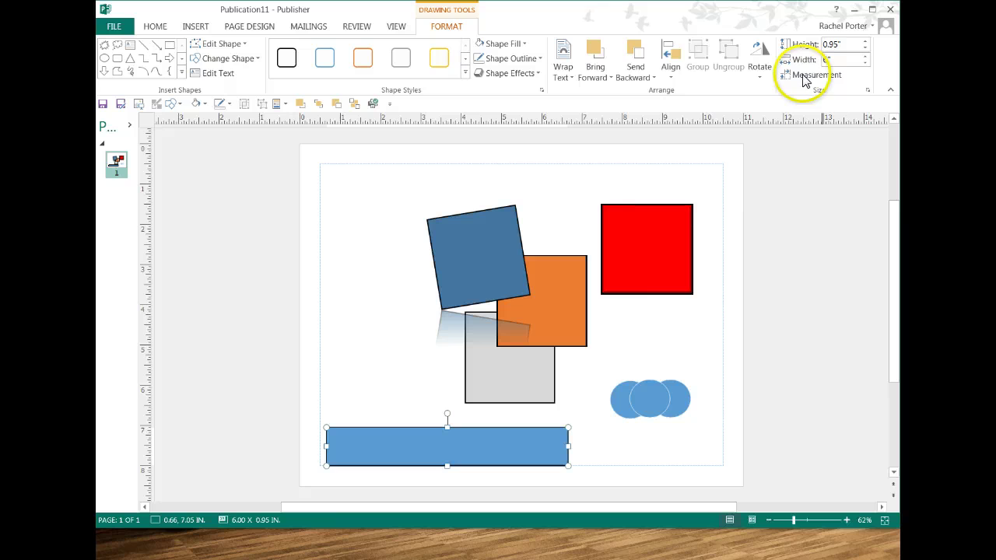
{"action": "double_click", "coordinate": [838, 45]}
{"action": "type", "text": "2.5"}
{"action": "key", "text": "Return"}
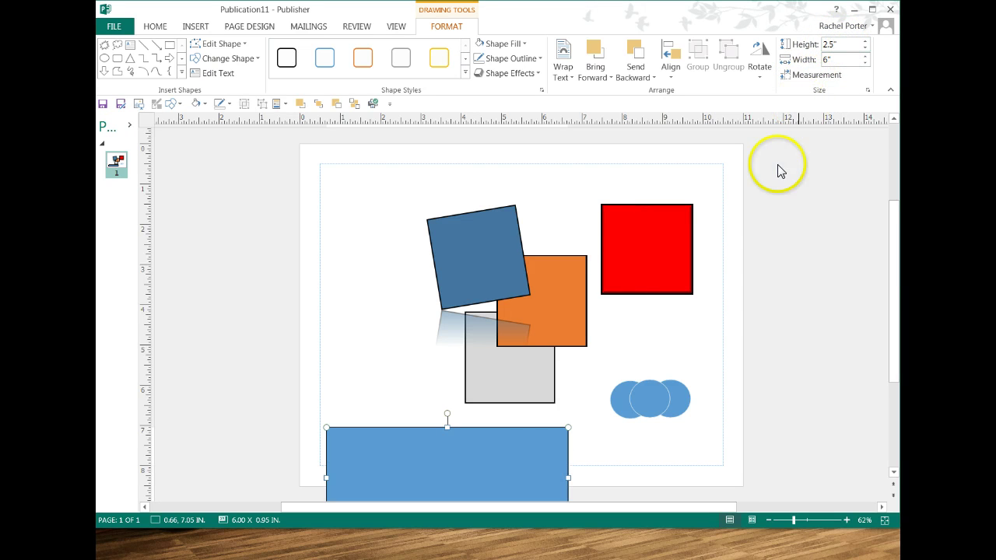
- Move the new rectangle up into the page's bottom-left margin corner and the dark blue square to the top-left margin corner
{"action": "left_click_drag", "start_coordinate": [446, 464], "coordinate": [441, 400]}
{"action": "left_click_drag", "start_coordinate": [465, 255], "coordinate": [365, 212]}
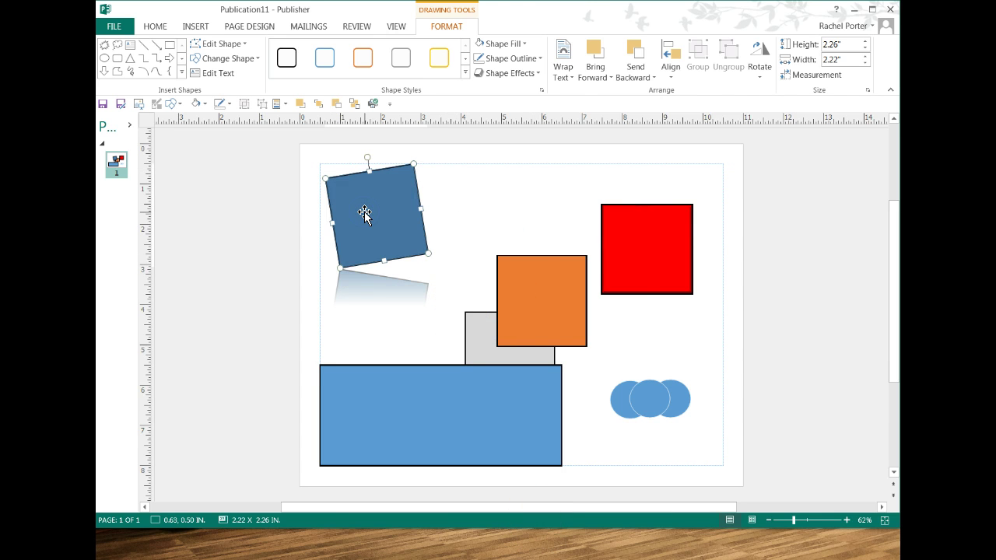
- Delete every square and the overlapping blue circles, keeping only the large blue rectangle on the page
{"action": "key", "text": "Delete"}
{"action": "left_click", "coordinate": [455, 308]}
{"action": "left_click", "coordinate": [473, 324]}
{"action": "key", "text": "Delete"}
{"action": "left_click", "coordinate": [599, 257]}
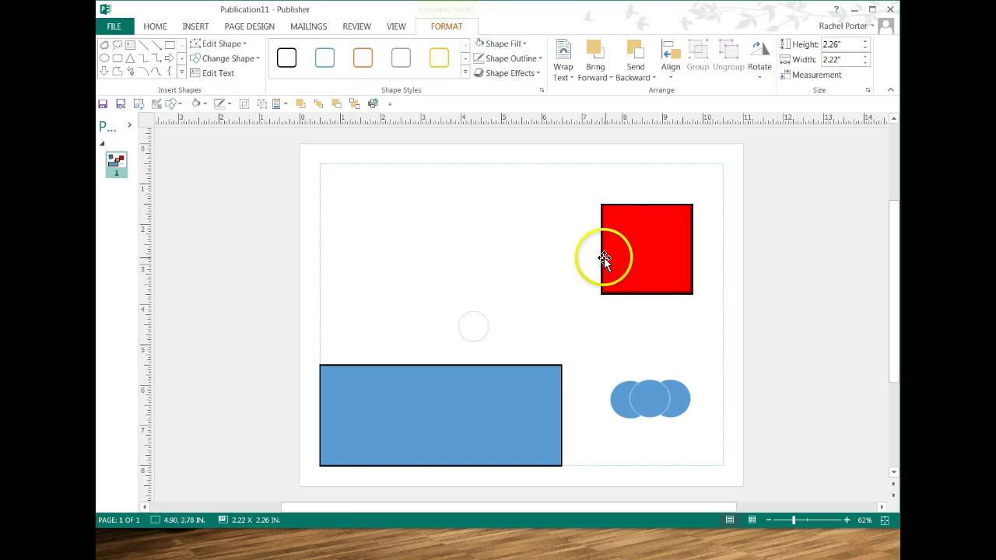
{"action": "key", "text": "Delete"}
{"action": "left_click", "coordinate": [585, 335]}
{"action": "left_click_drag", "start_coordinate": [714, 433], "coordinate": [714, 433]}
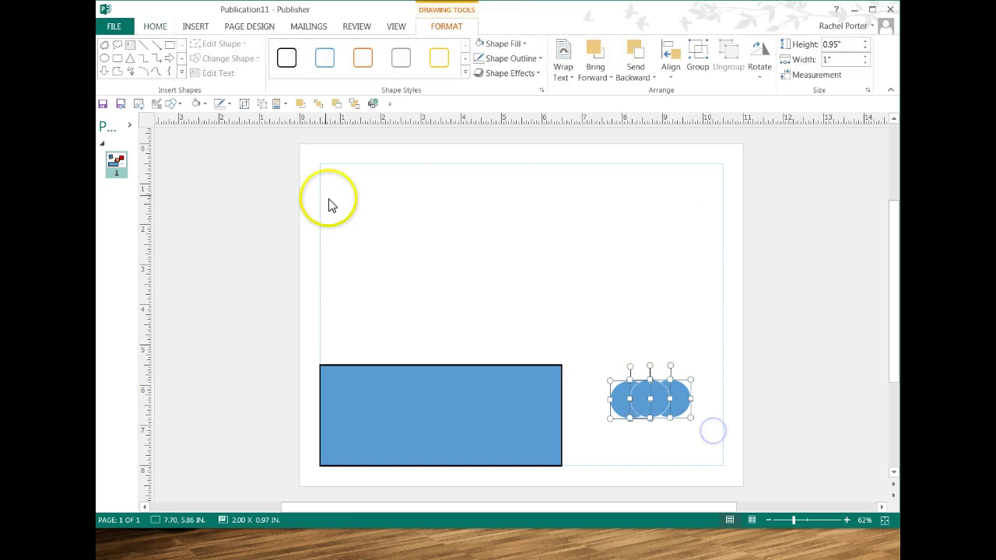
{"action": "key", "text": "Delete"}
- Insert the tall column of stacked circles from the page parts gallery and stand it on the bottom margin, right of the rectangle
{"action": "left_click", "coordinate": [278, 109]}
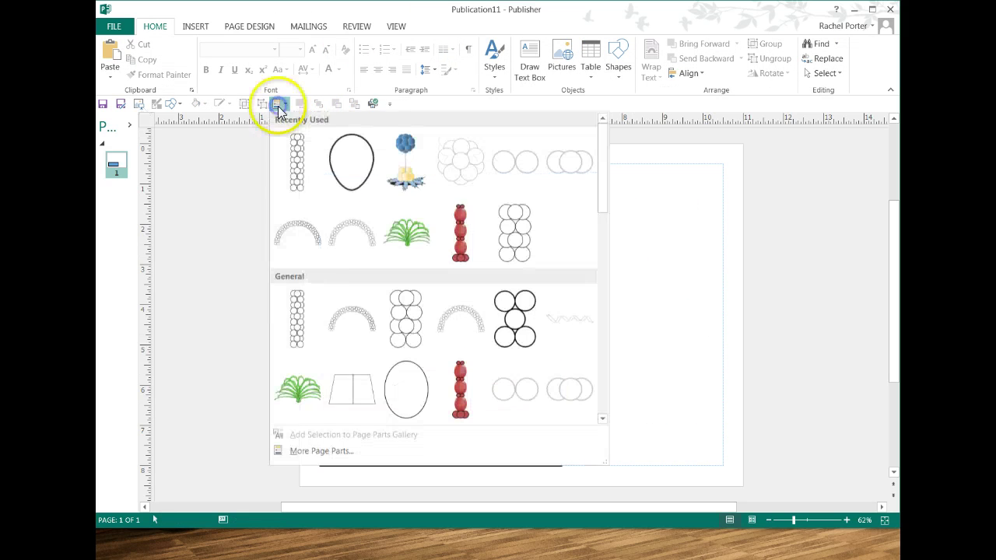
{"action": "left_click", "coordinate": [296, 148]}
{"action": "left_click", "coordinate": [346, 223]}
{"action": "left_click", "coordinate": [511, 285]}
{"action": "left_click_drag", "start_coordinate": [512, 285], "coordinate": [609, 331]}
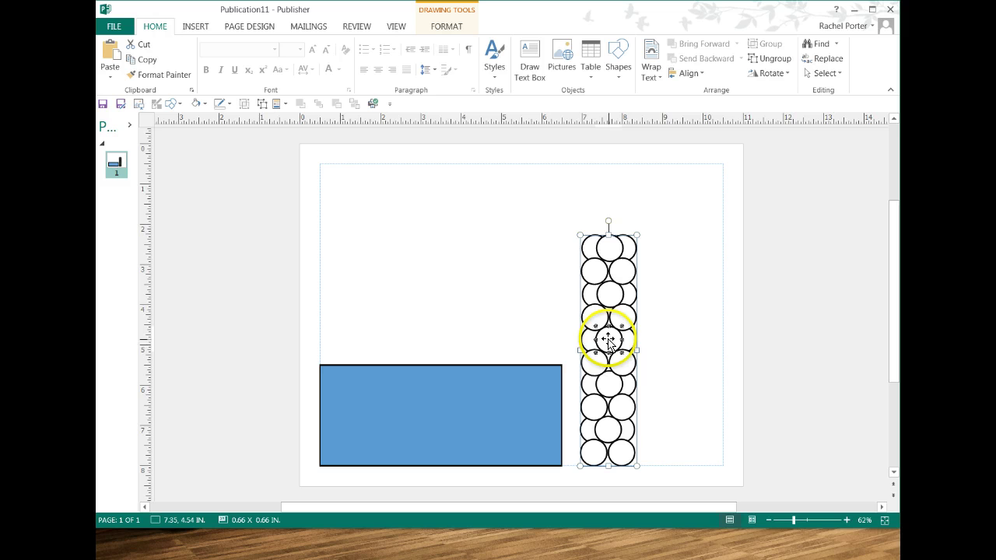
- Lock the aspect ratio of the whole circle column and set its height to 6"
{"action": "left_click", "coordinate": [446, 28]}
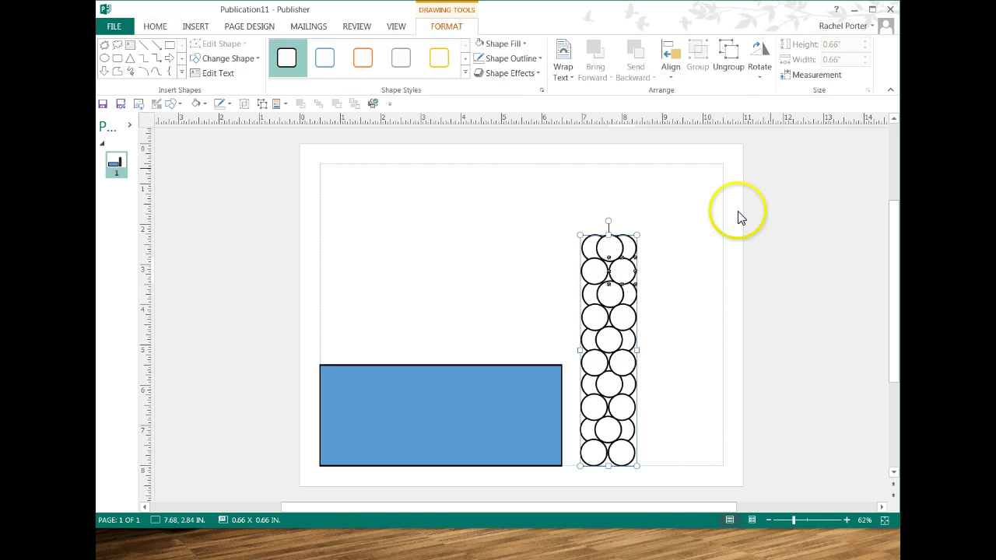
{"action": "left_click", "coordinate": [724, 244]}
{"action": "left_click", "coordinate": [609, 247]}
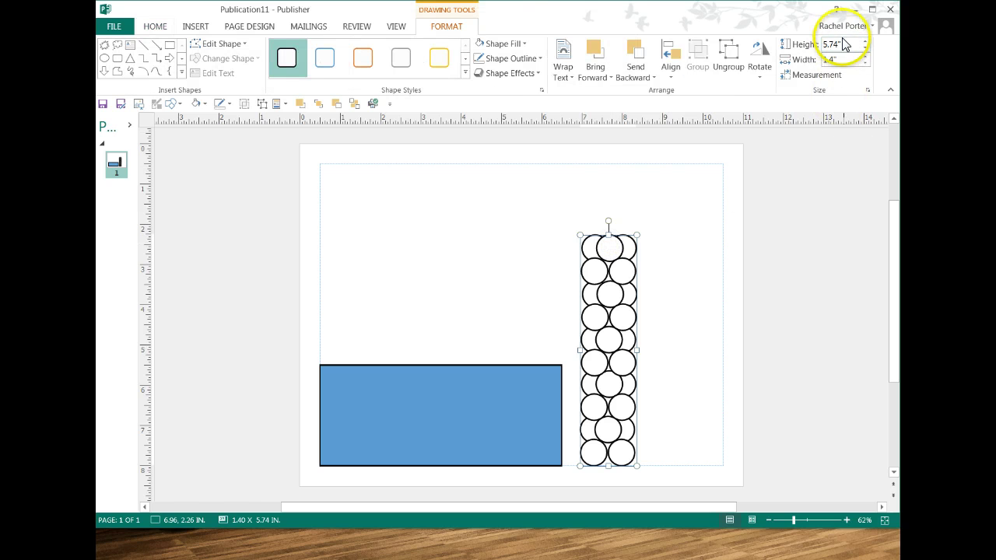
{"action": "left_click", "coordinate": [847, 47]}
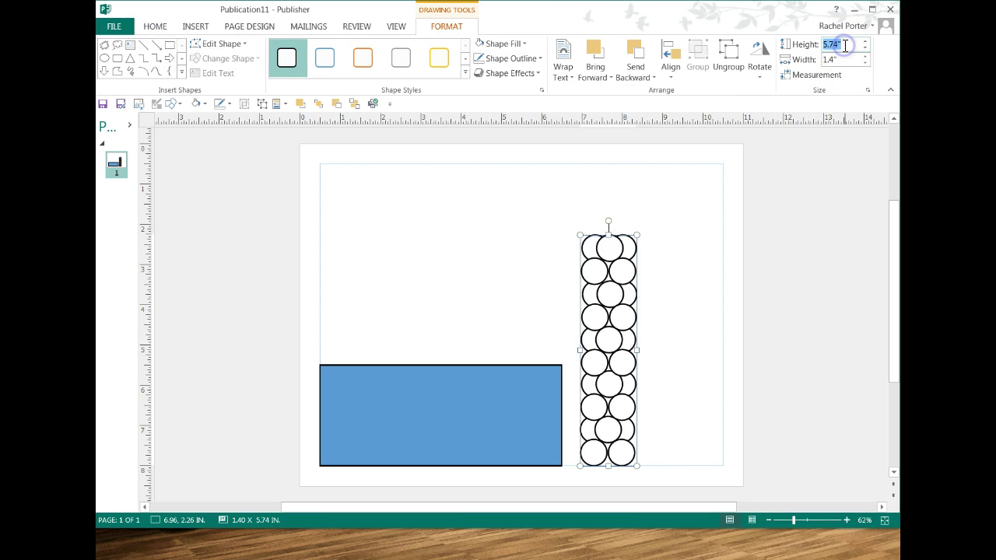
{"action": "left_click", "coordinate": [867, 91]}
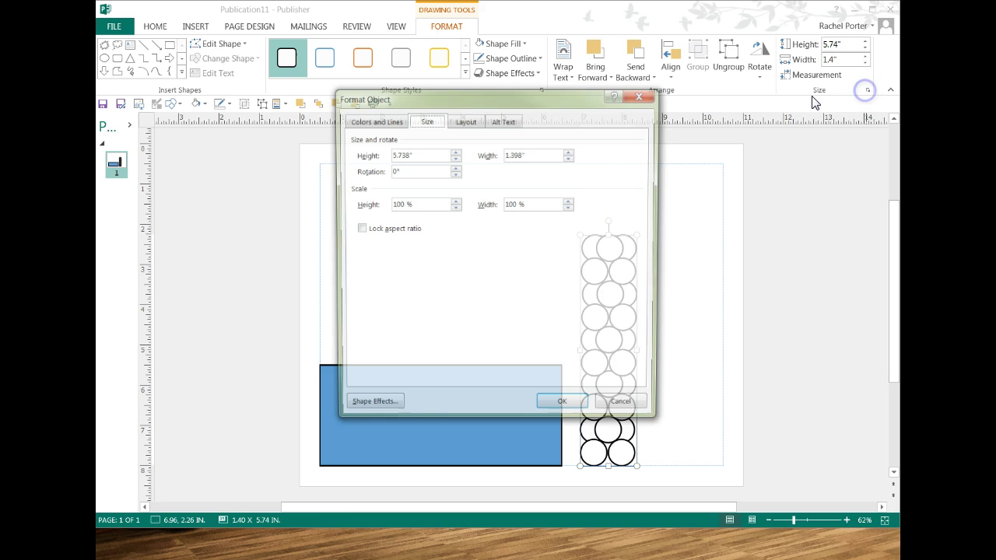
{"action": "left_click", "coordinate": [358, 227]}
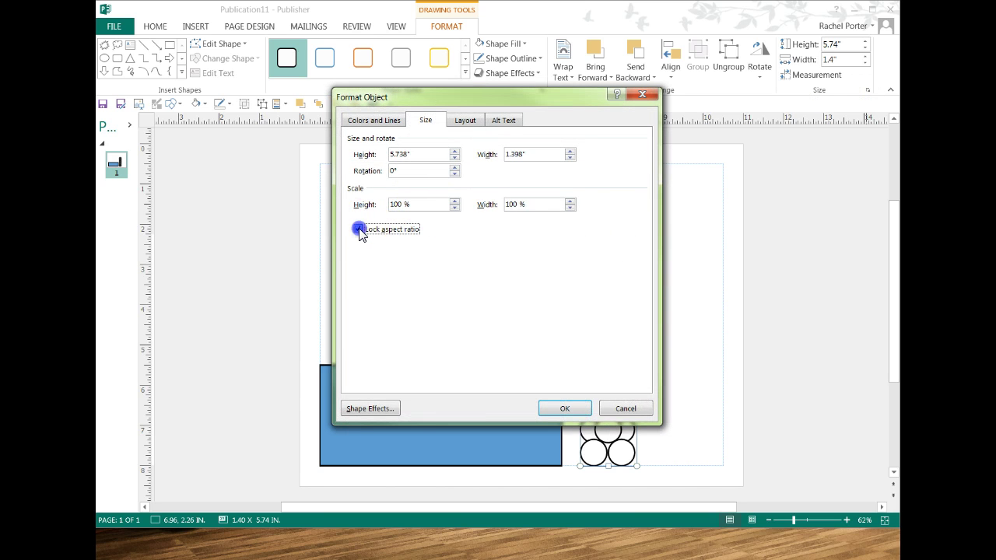
{"action": "left_click", "coordinate": [563, 408]}
{"action": "left_click", "coordinate": [846, 44]}
{"action": "type", "text": "6"}
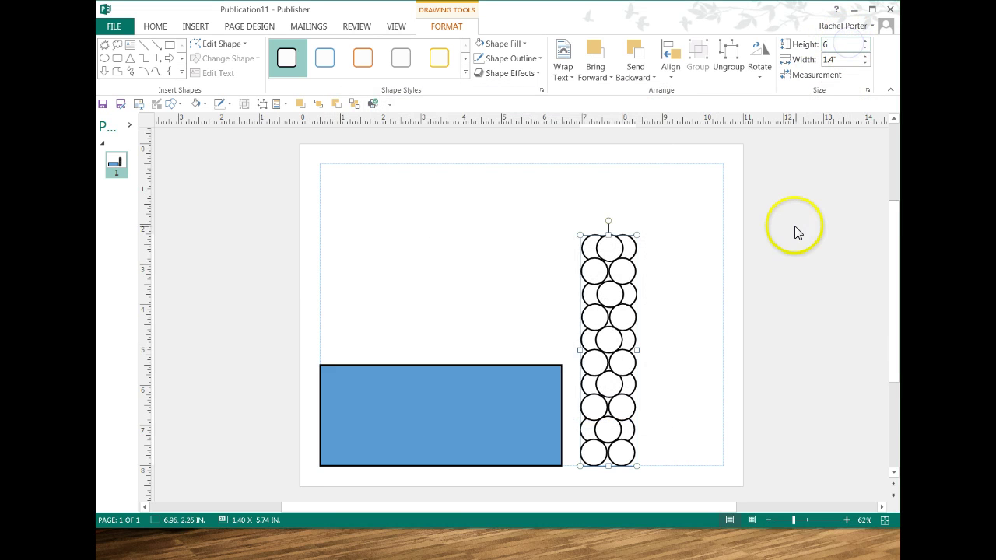
{"action": "key", "text": "Return"}
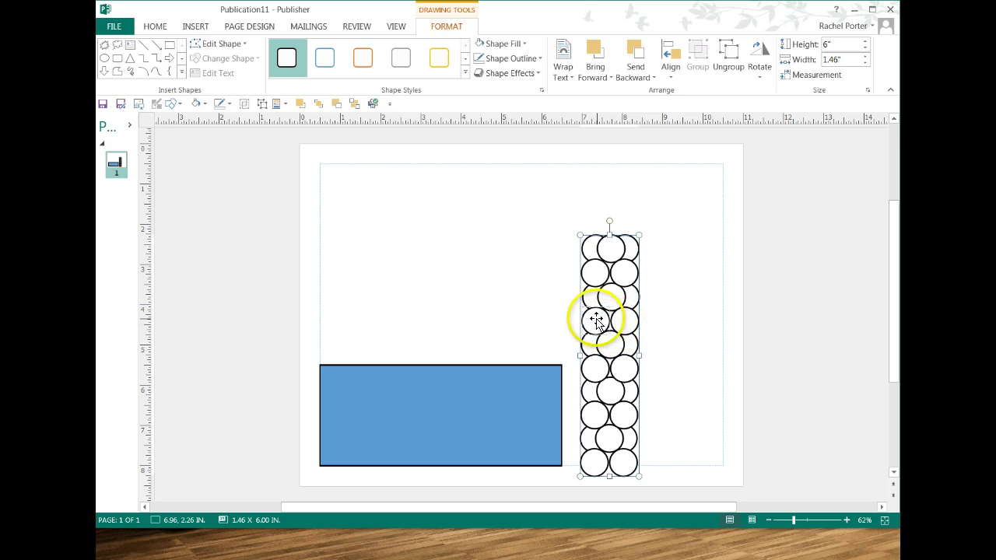
- Move the column to about 8.66, 2.00 in with its base on the bottom margin, and shift the blue rectangle right until it is beside it
{"action": "left_click_drag", "start_coordinate": [577, 300], "coordinate": [566, 299]}
{"action": "left_click", "coordinate": [868, 91]}
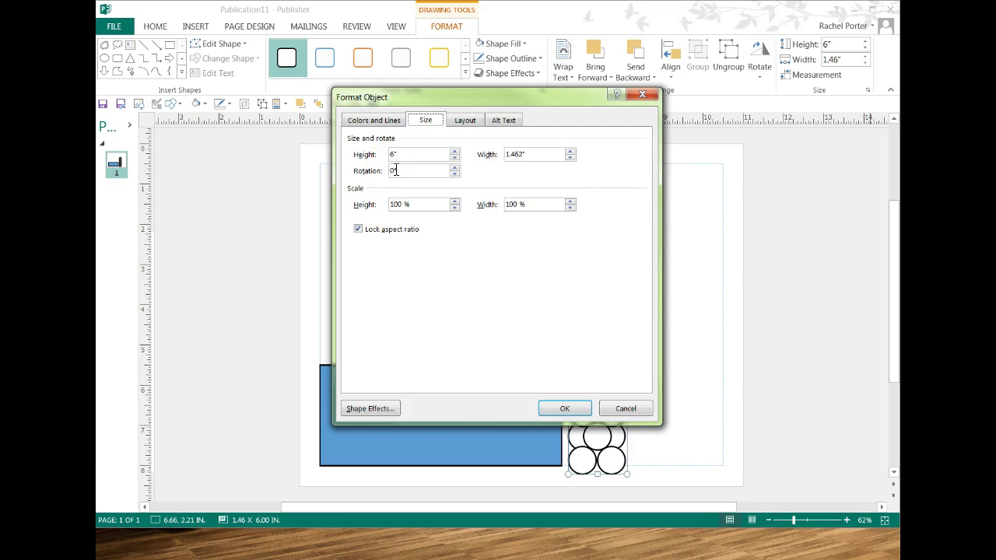
{"action": "left_click", "coordinate": [624, 408]}
{"action": "left_click", "coordinate": [597, 285]}
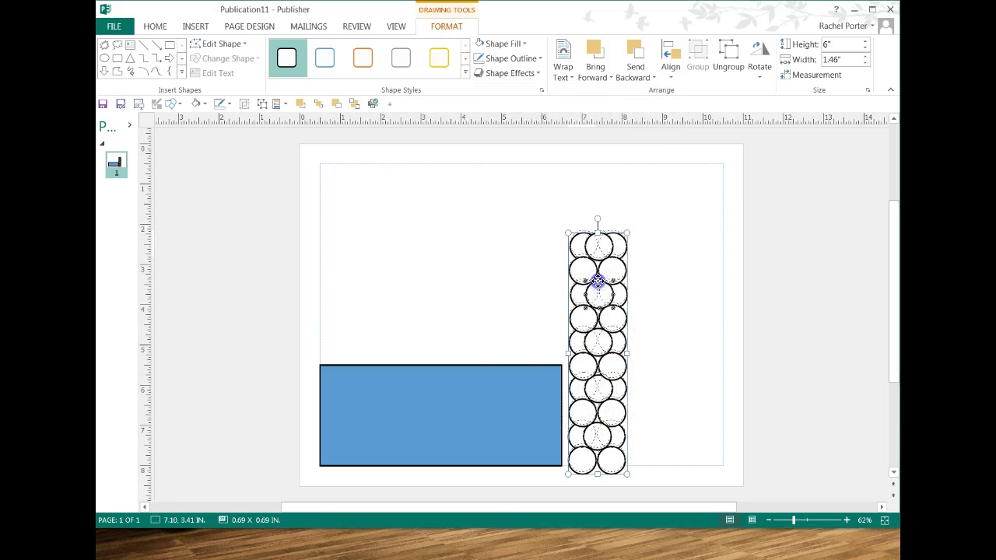
{"action": "left_click_drag", "start_coordinate": [597, 282], "coordinate": [594, 275]}
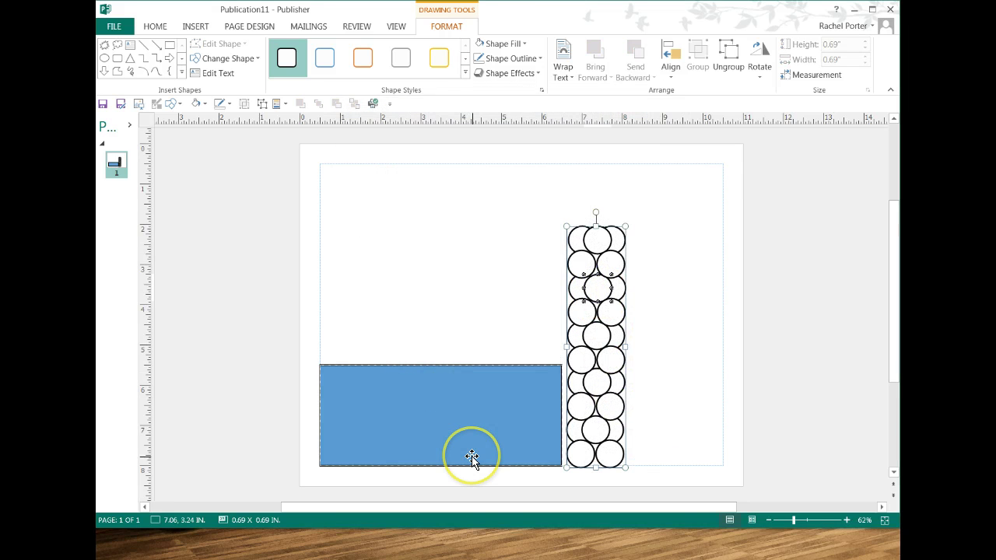
{"action": "left_click_drag", "start_coordinate": [596, 339], "coordinate": [675, 336]}
{"action": "left_click_drag", "start_coordinate": [462, 402], "coordinate": [542, 401]}
- Duplicate the circle column to the rectangle's left side at about 0.83, 2.00 in
{"action": "left_click", "coordinate": [661, 364]}
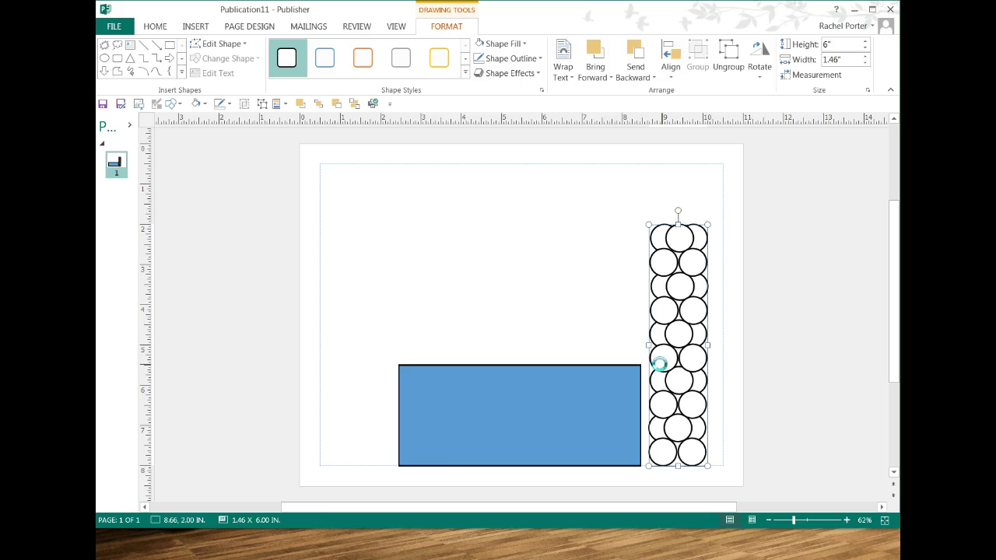
{"action": "left_click_drag", "start_coordinate": [689, 345], "coordinate": [365, 334]}
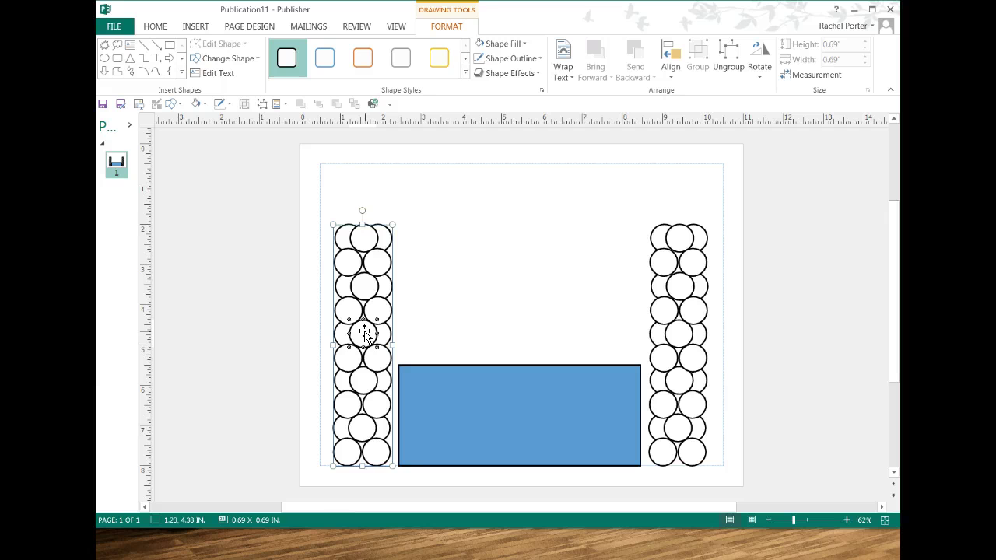
{"action": "left_click", "coordinate": [403, 476]}
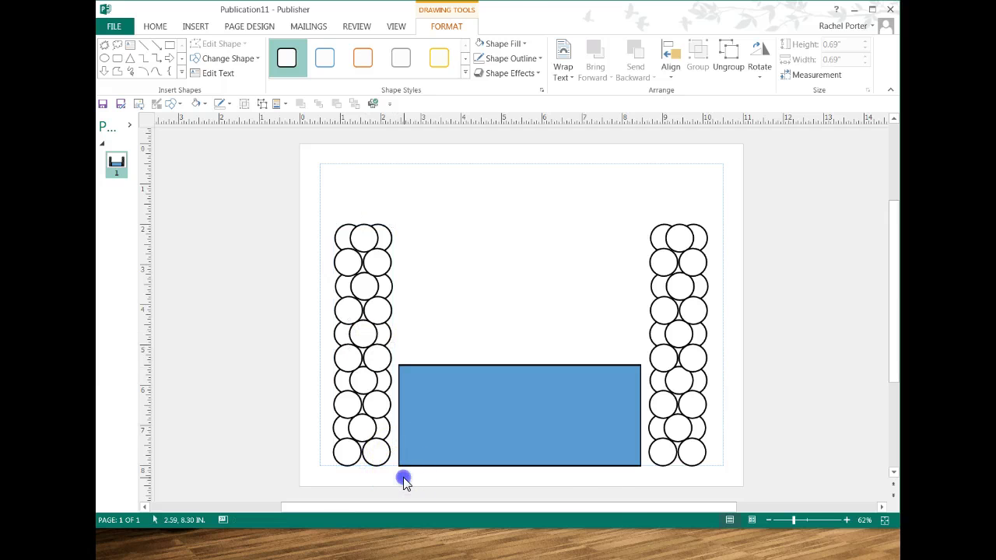
{"action": "left_click", "coordinate": [573, 268]}
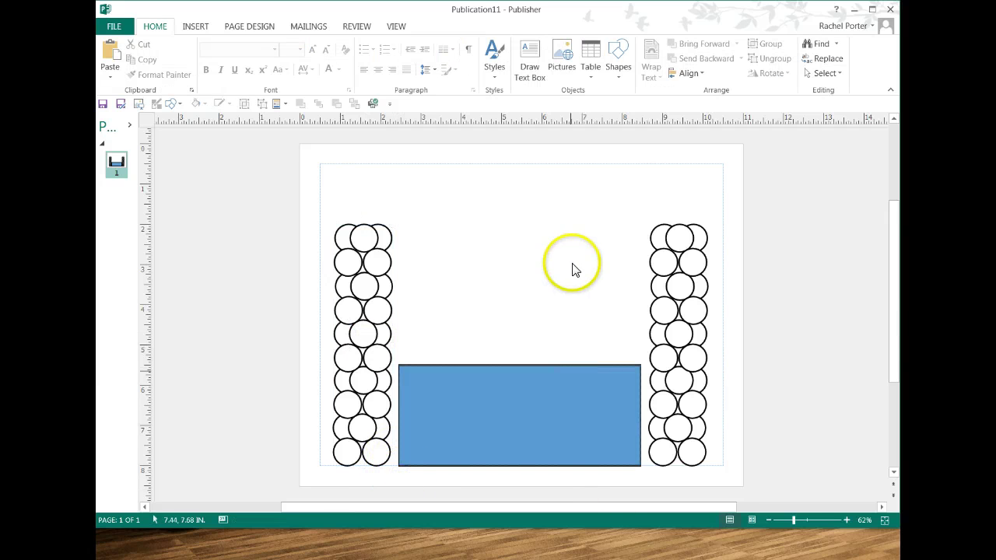
- Scale the right-hand column to 75% and move it beside the left column at about 2.60, 3.50 in
{"action": "left_click", "coordinate": [671, 239]}
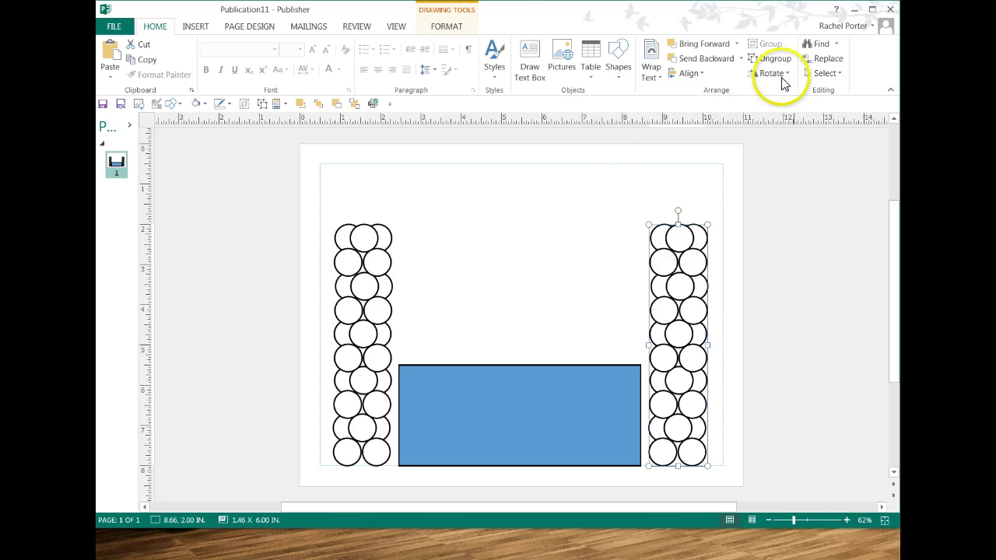
{"action": "left_click", "coordinate": [444, 27]}
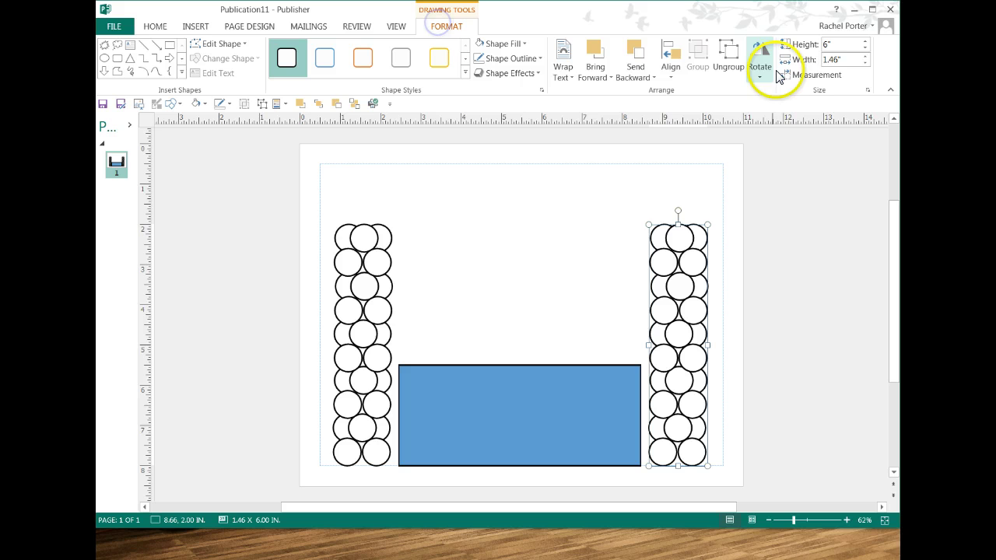
{"action": "left_click", "coordinate": [866, 90]}
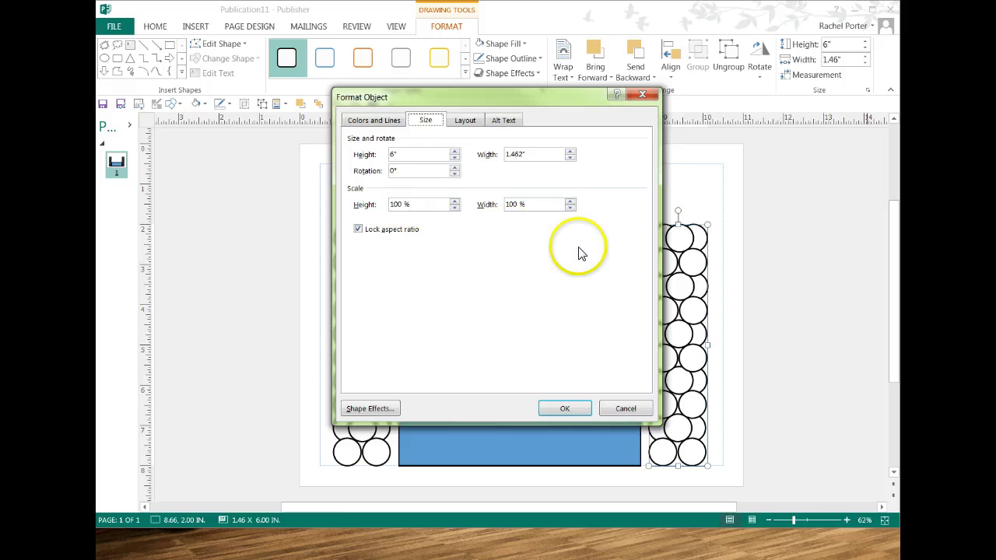
{"action": "left_click", "coordinate": [420, 205]}
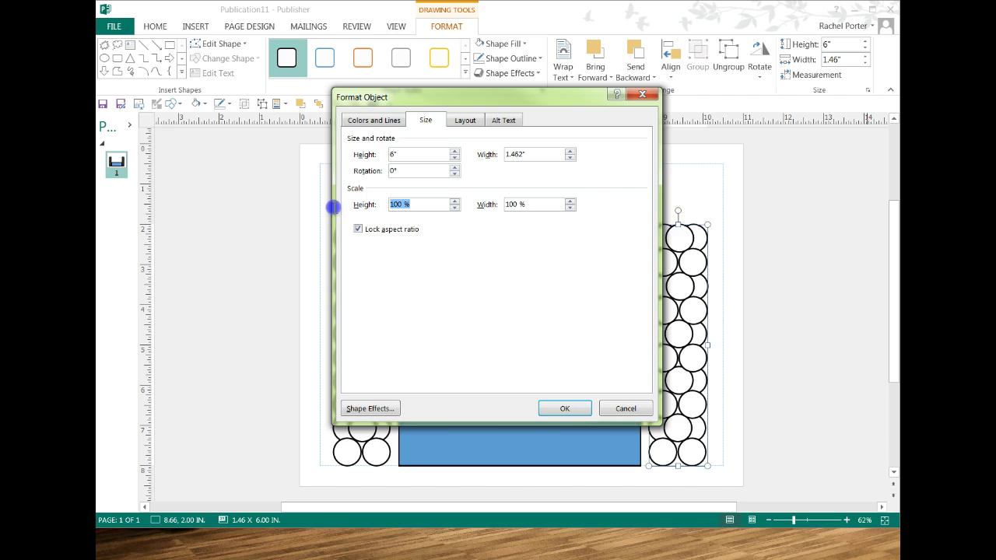
{"action": "type", "text": "75"}
{"action": "left_click", "coordinate": [564, 408]}
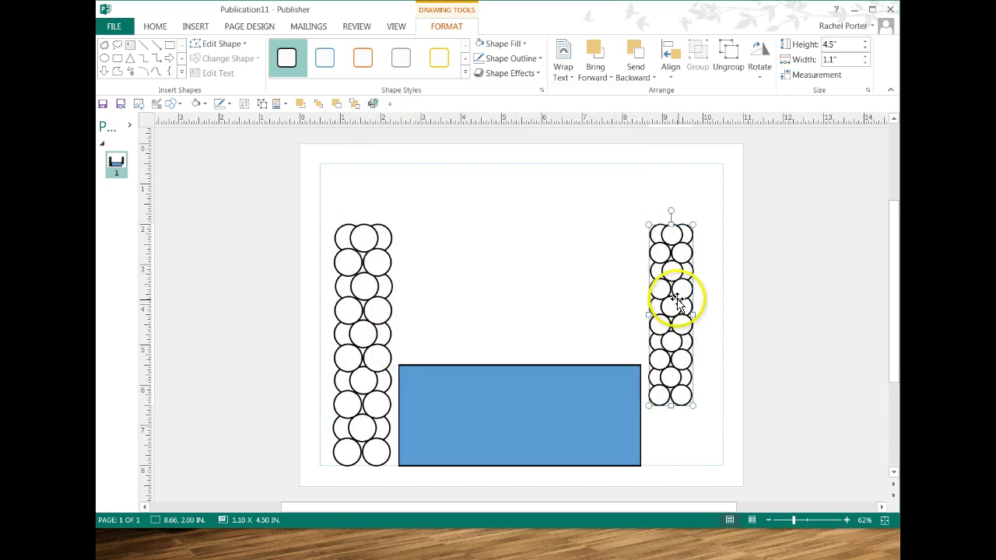
{"action": "left_click_drag", "start_coordinate": [657, 286], "coordinate": [404, 331]}
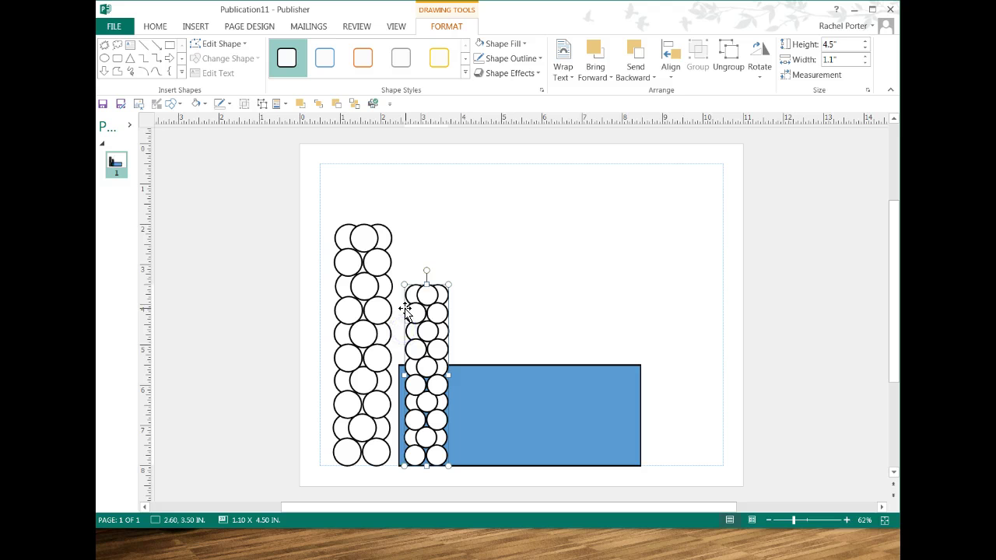
- Duplicate the full-size left column onto the blue rectangle at about 4.71, 2.00 in
{"action": "left_click", "coordinate": [362, 286]}
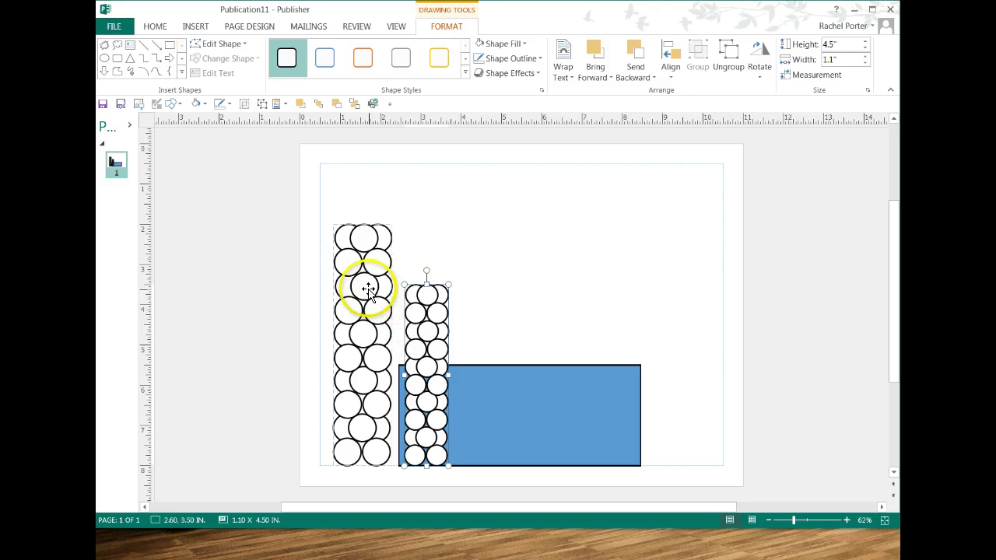
{"action": "left_click", "coordinate": [428, 267]}
{"action": "left_click", "coordinate": [360, 289]}
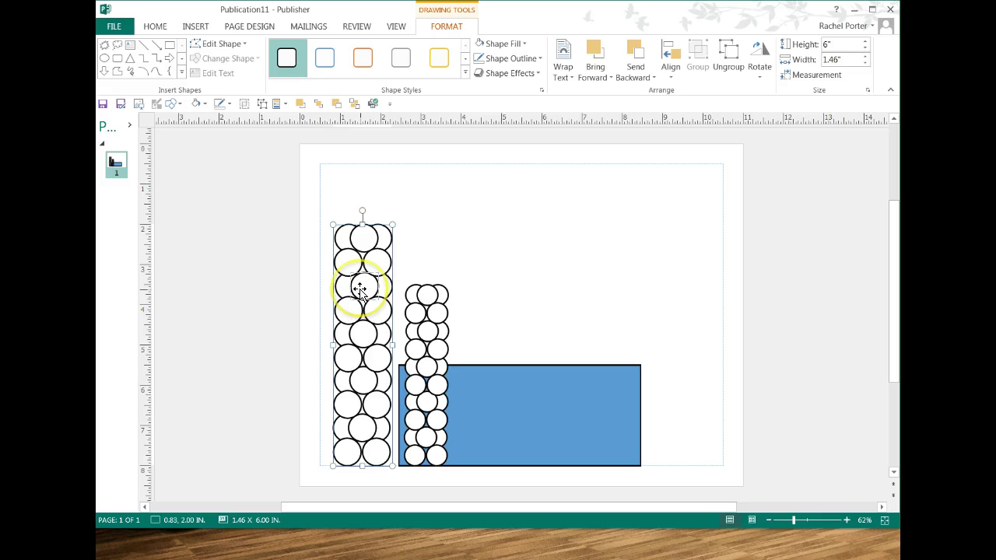
{"action": "left_click", "coordinate": [360, 289]}
{"action": "left_click_drag", "start_coordinate": [362, 291], "coordinate": [519, 288]}
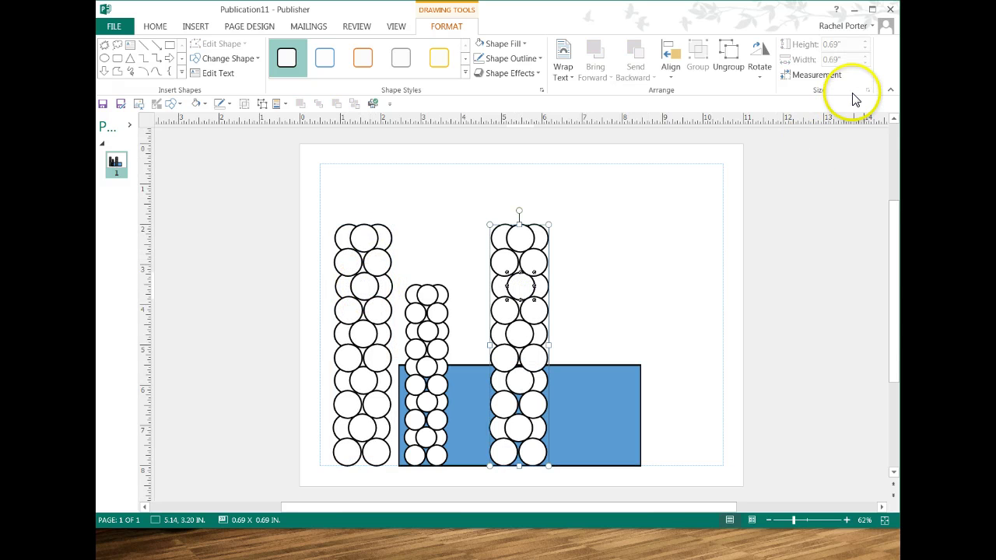
{"action": "left_click", "coordinate": [627, 238]}
- Scale the new copy proportionally to 3" high and stand it on the bottom margin, right of the medium column
{"action": "left_click", "coordinate": [522, 233]}
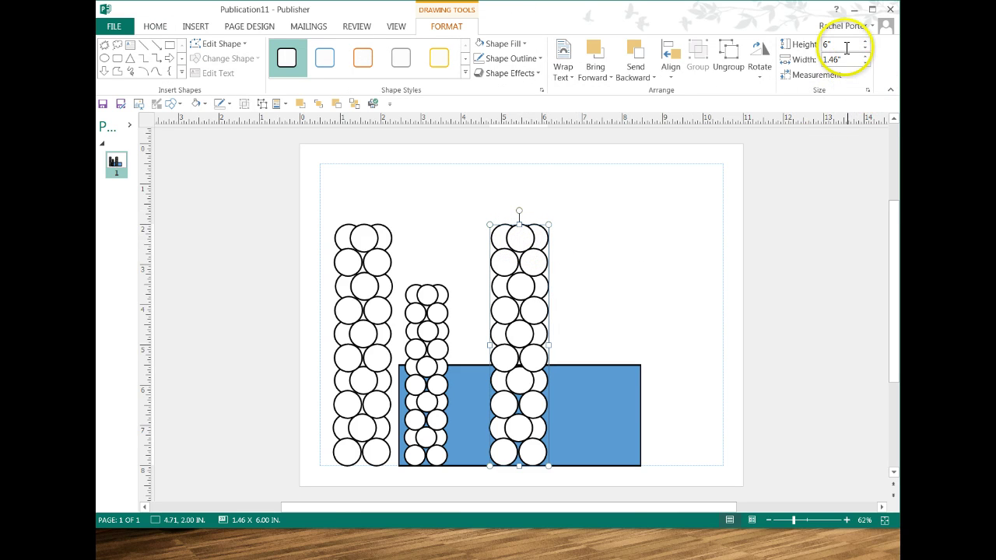
{"action": "left_click", "coordinate": [867, 91]}
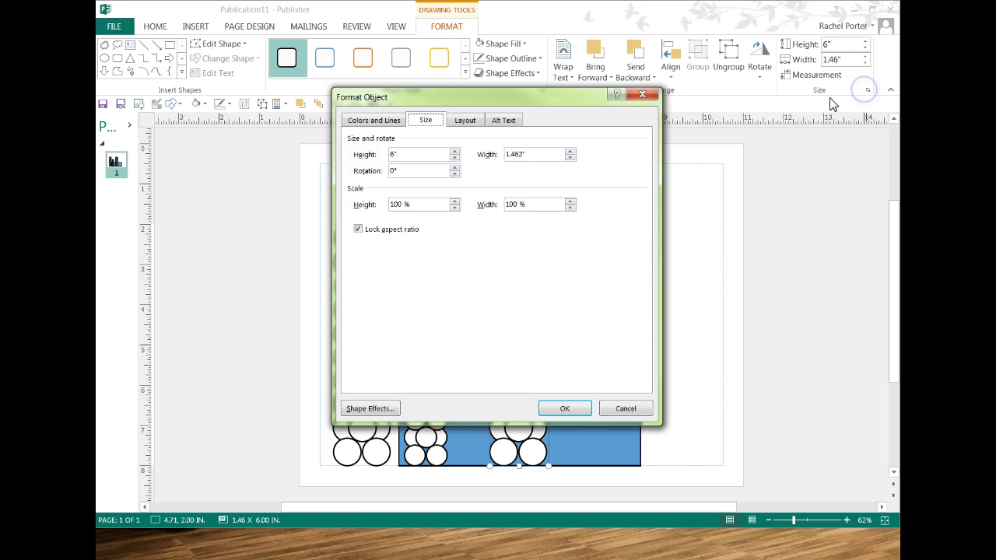
{"action": "left_click", "coordinate": [418, 206]}
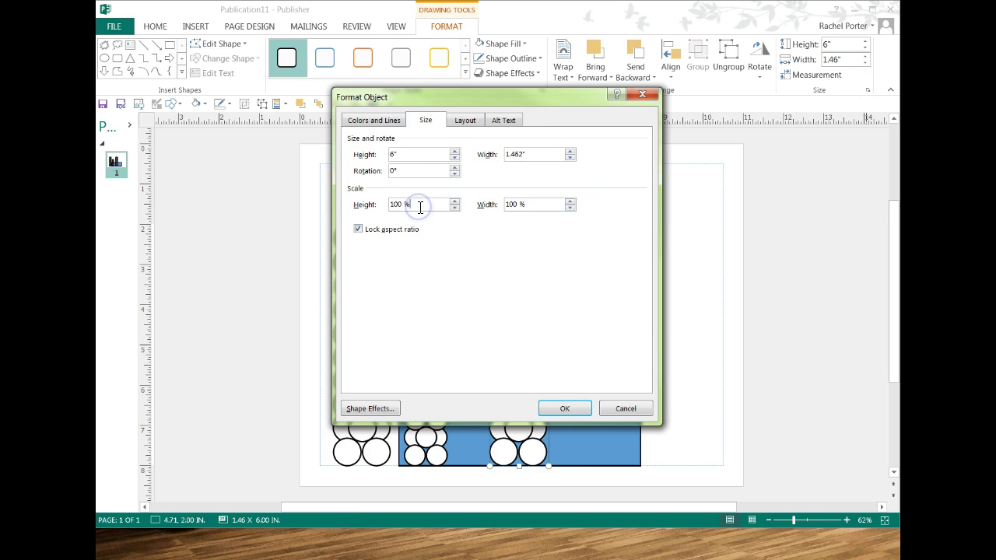
{"action": "key", "text": "Return"}
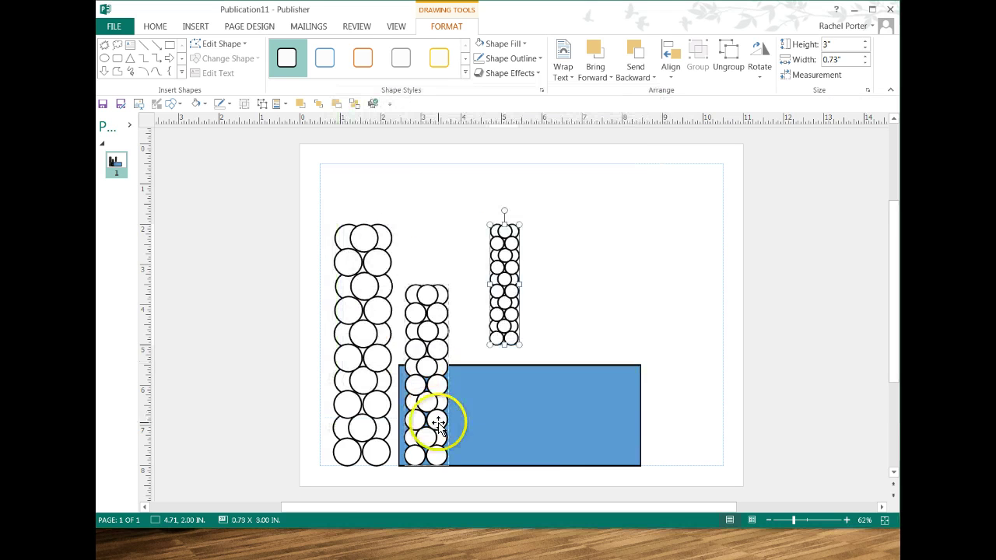
{"action": "left_click_drag", "start_coordinate": [505, 278], "coordinate": [489, 395]}
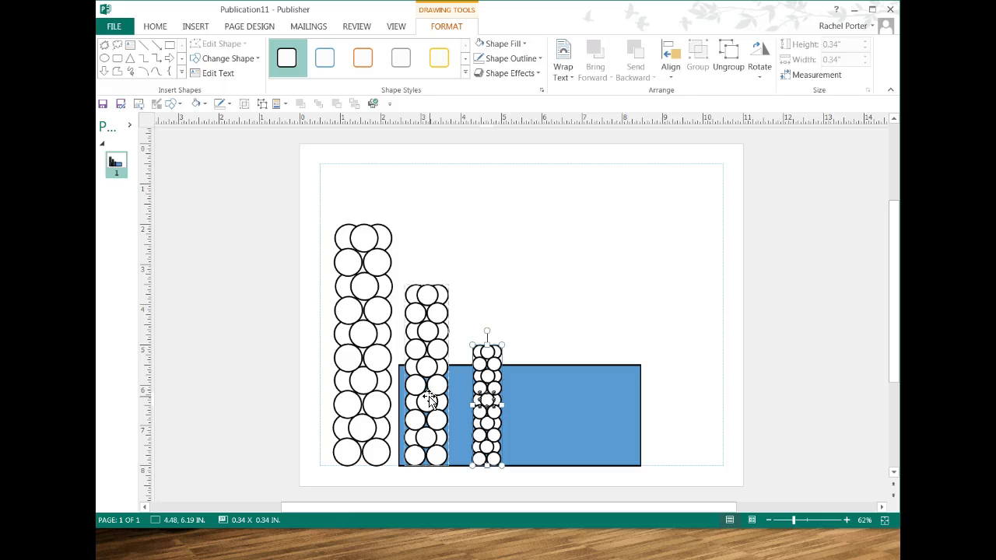
{"action": "left_click", "coordinate": [493, 290]}
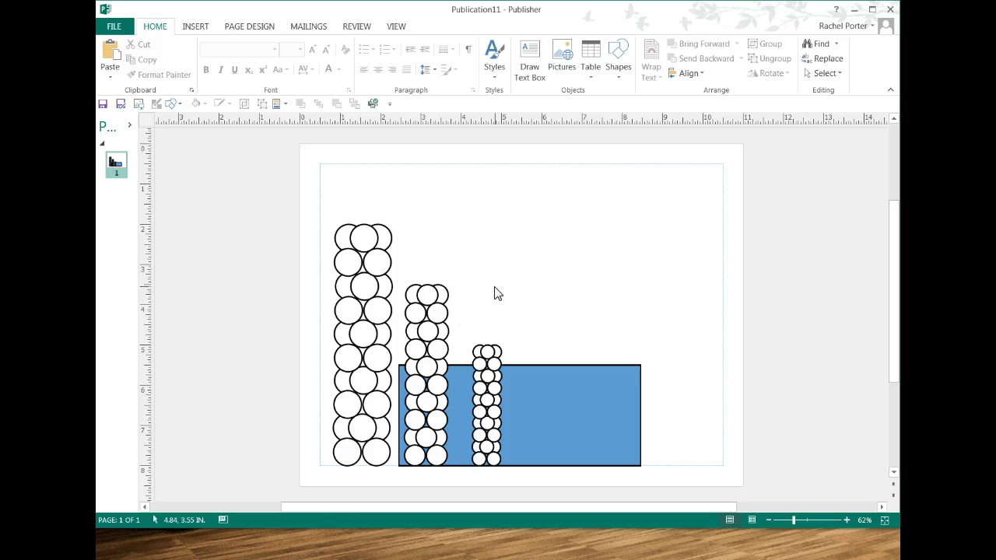
{"action": "left_click", "coordinate": [363, 238]}
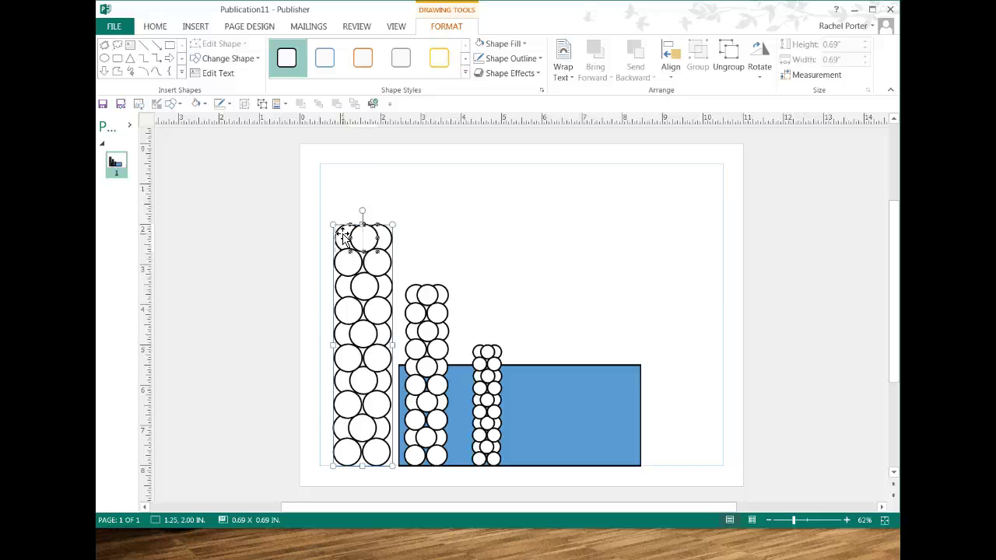
{"action": "left_click", "coordinate": [432, 294]}
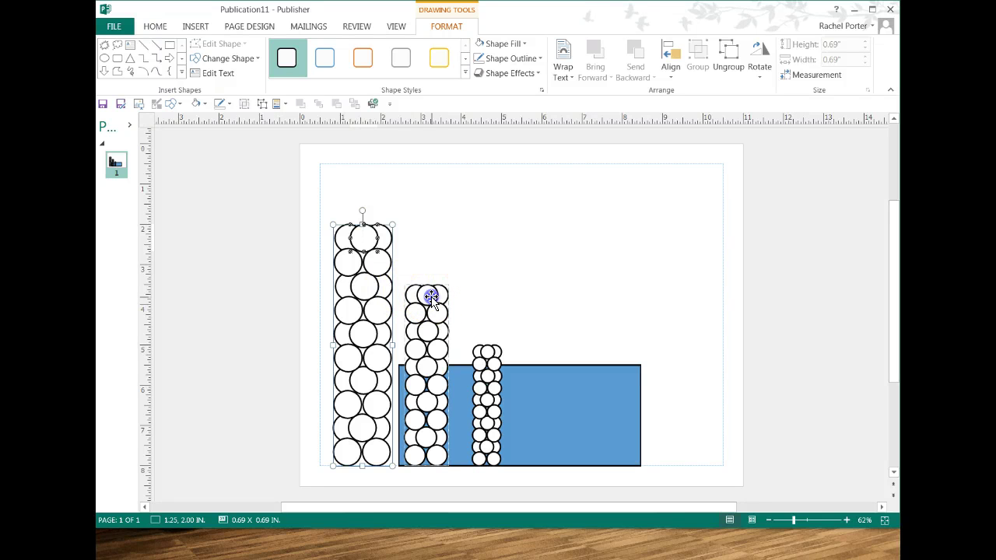
- Select the top centre circle within the medium and small columns in turn to compare their individual sizes, and clear the selection
{"action": "left_click", "coordinate": [432, 296]}
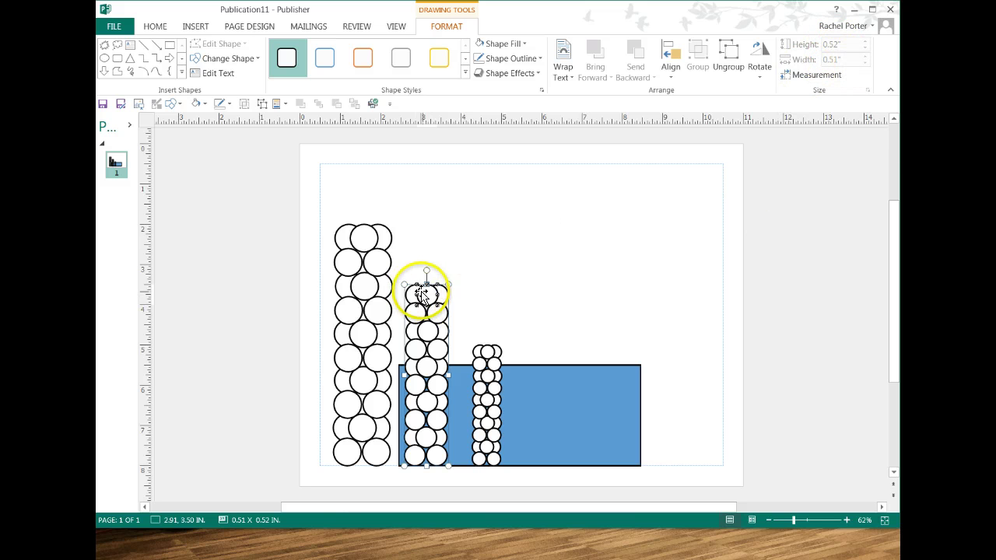
{"action": "left_click", "coordinate": [560, 292]}
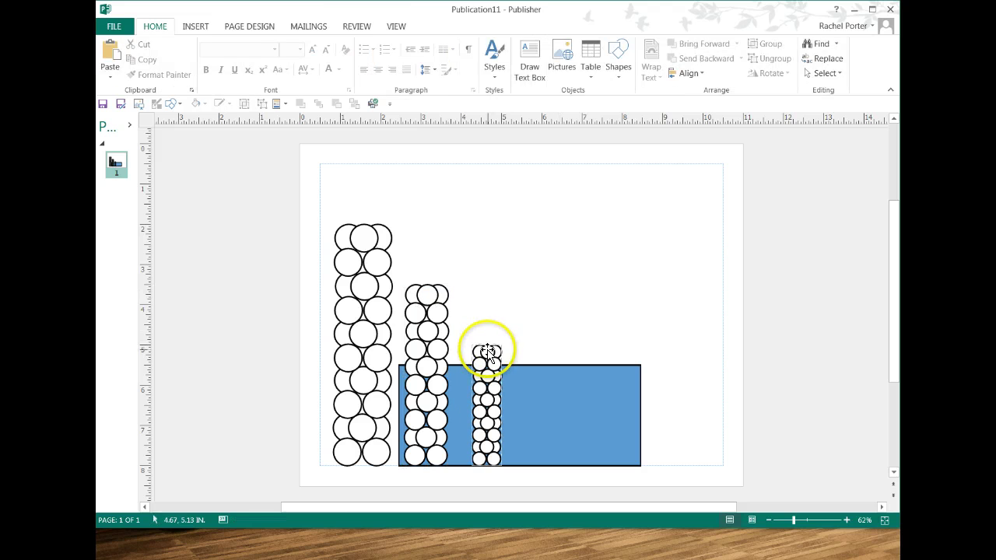
{"action": "left_click", "coordinate": [487, 352]}
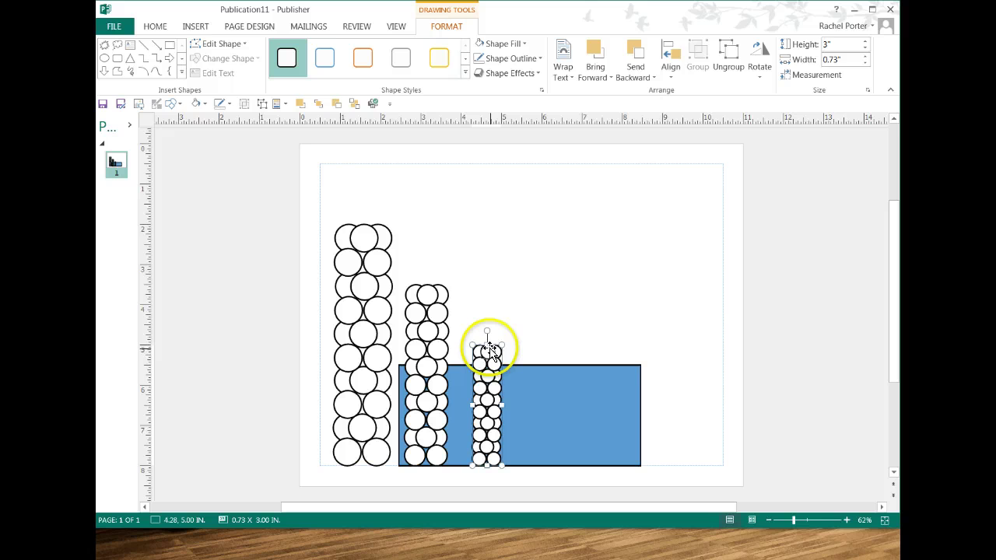
{"action": "left_click", "coordinate": [489, 351]}
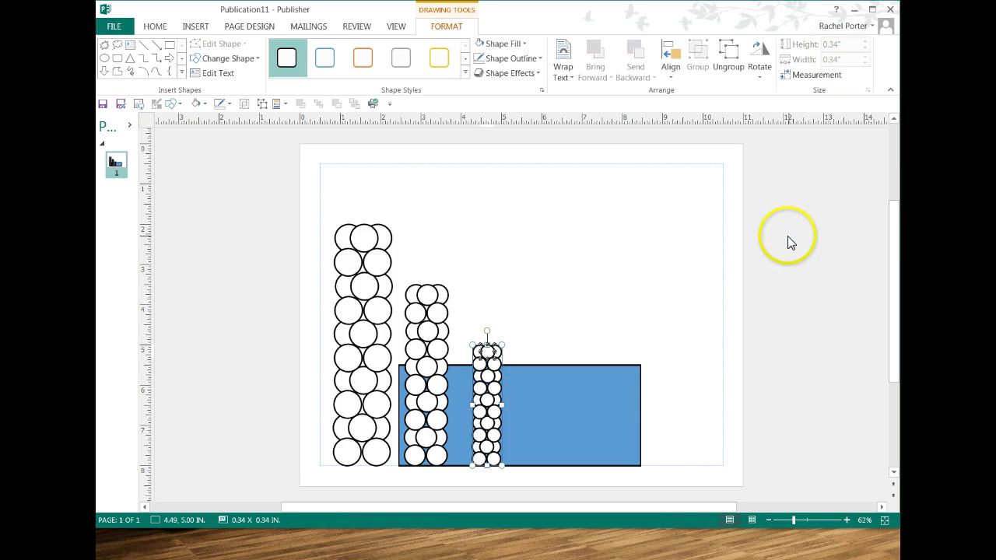
{"action": "left_click", "coordinate": [562, 243]}
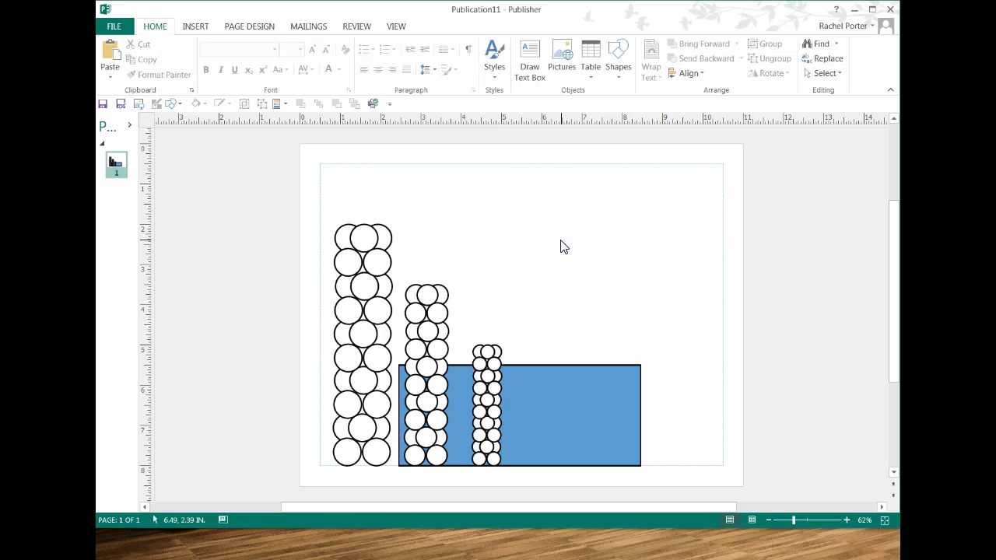
{"action": "left_click", "coordinate": [492, 459]}
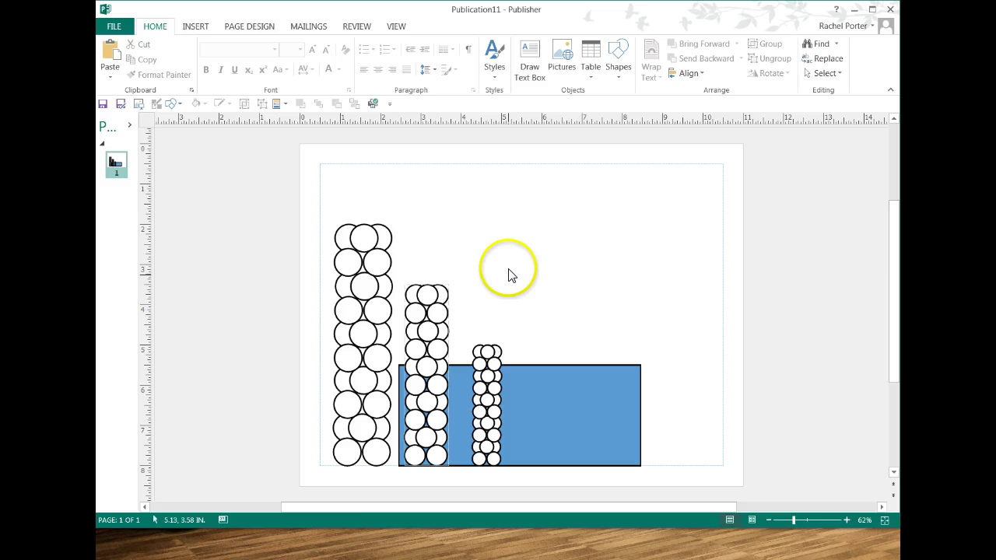
- With the medium column selected, review the Popular Commands available for the Quick Access Toolbar and close the options without changing anything
{"action": "left_click", "coordinate": [430, 297]}
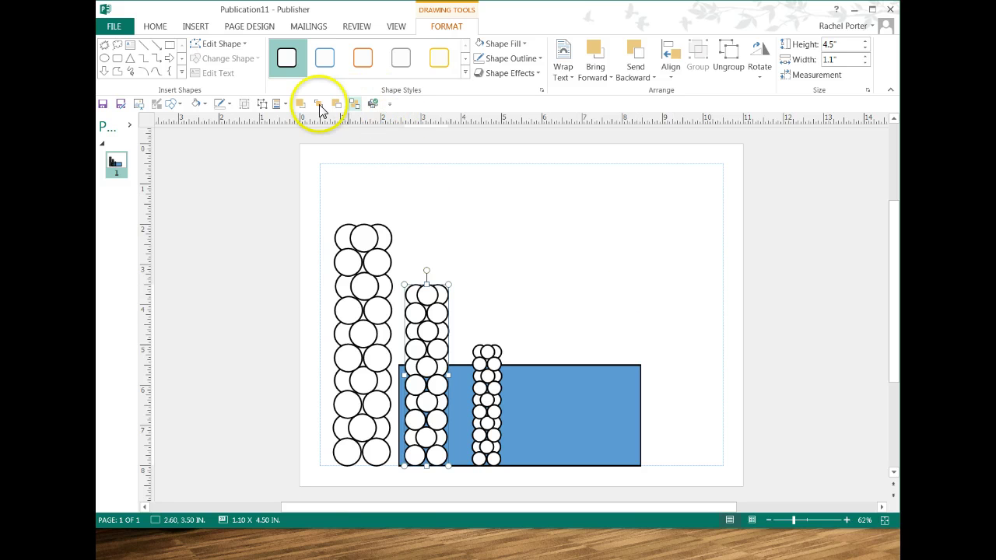
{"action": "left_click", "coordinate": [389, 104]}
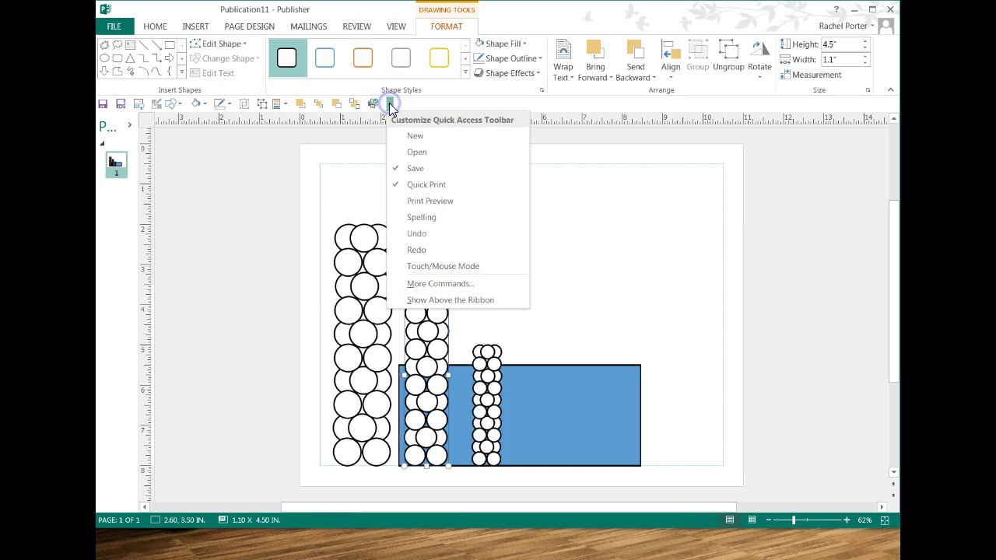
{"action": "left_click", "coordinate": [437, 284]}
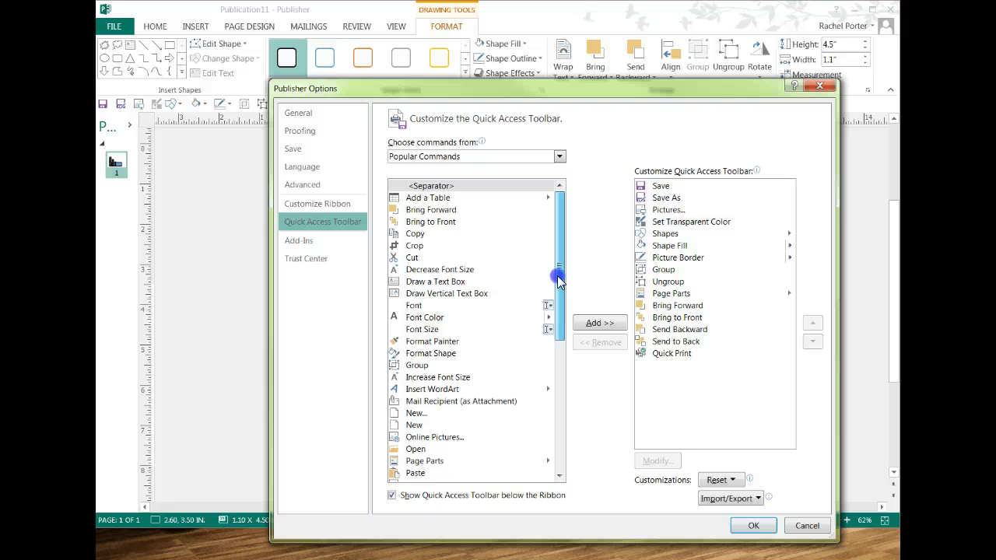
{"action": "left_click_drag", "start_coordinate": [557, 275], "coordinate": [557, 421]}
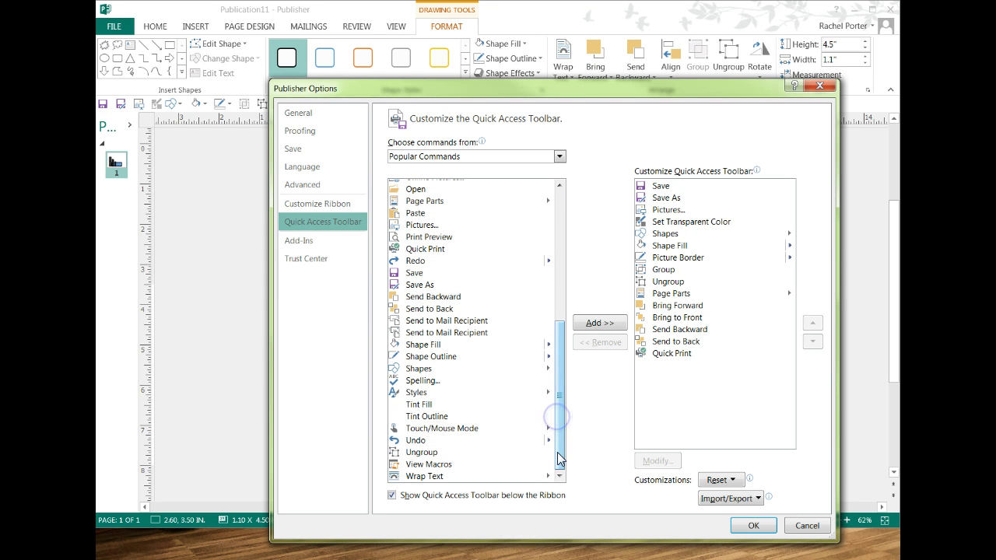
{"action": "scroll", "coordinate": [557, 457], "scroll_direction": "up", "scroll_amount": 1}
{"action": "left_click_drag", "start_coordinate": [557, 451], "coordinate": [548, 328]}
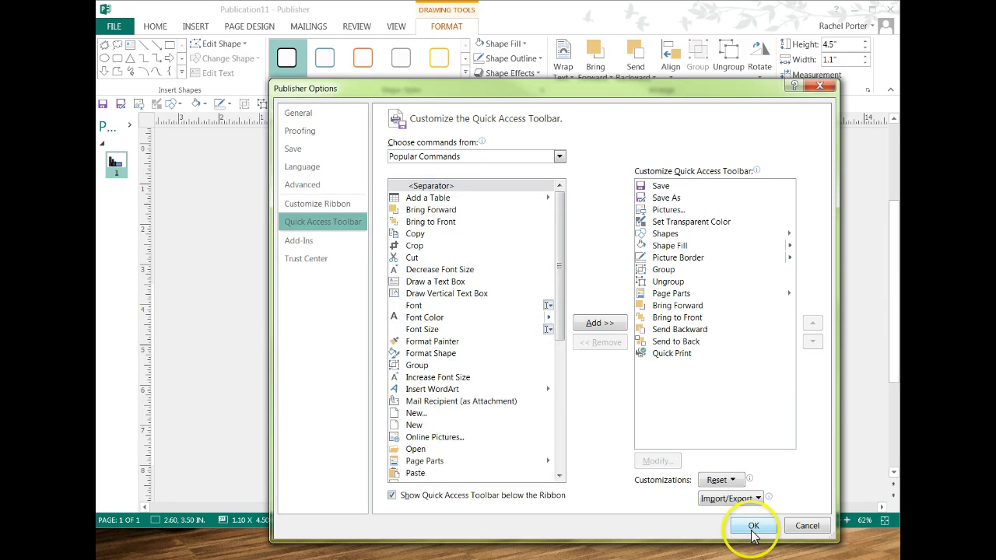
{"action": "left_click", "coordinate": [753, 525]}
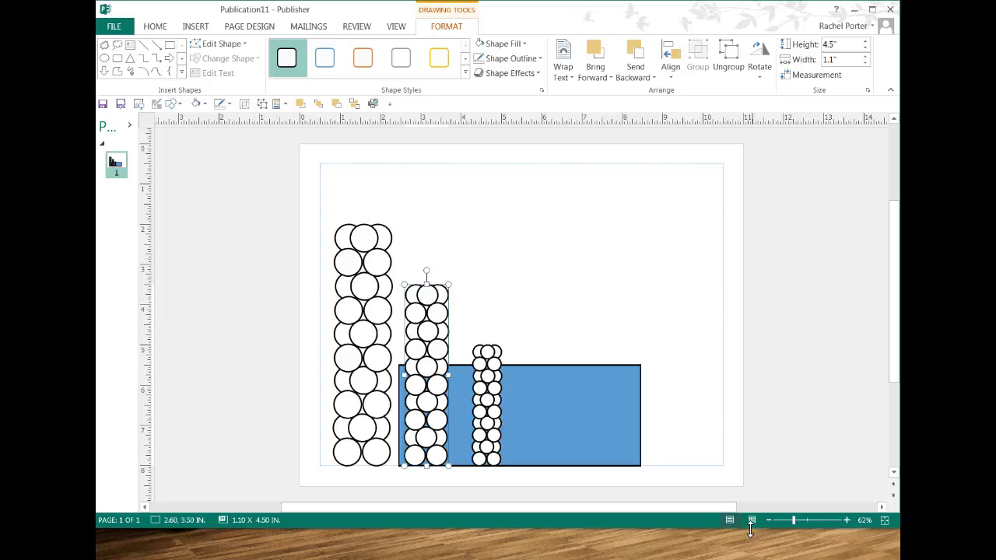